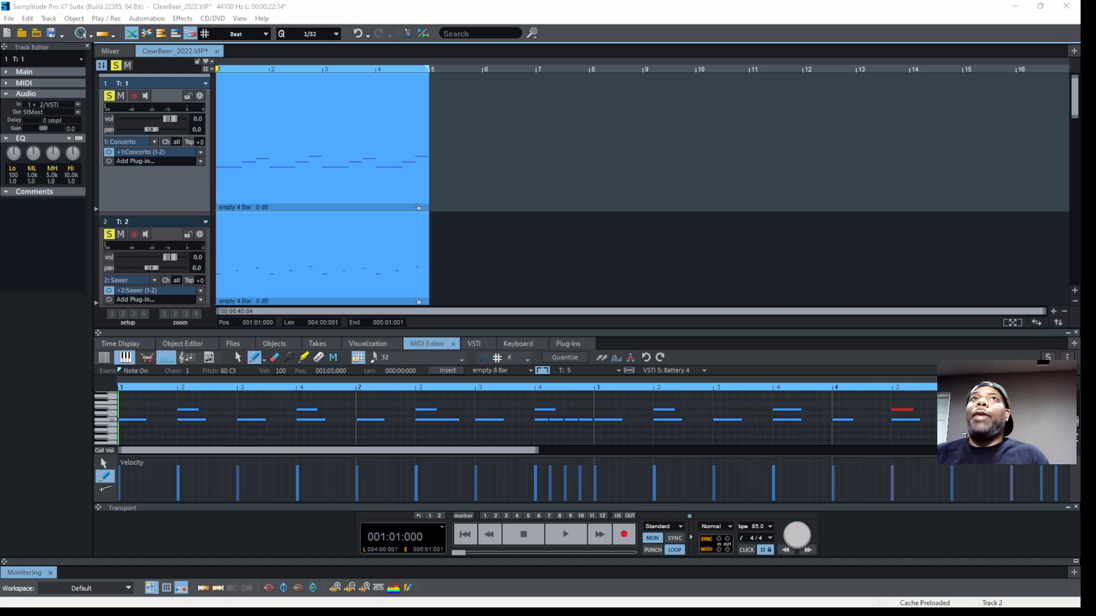
# Step: Zoom the arrangement vertically to look over the stacked tracks T:1 to T:7
pyautogui.click(1075, 302)
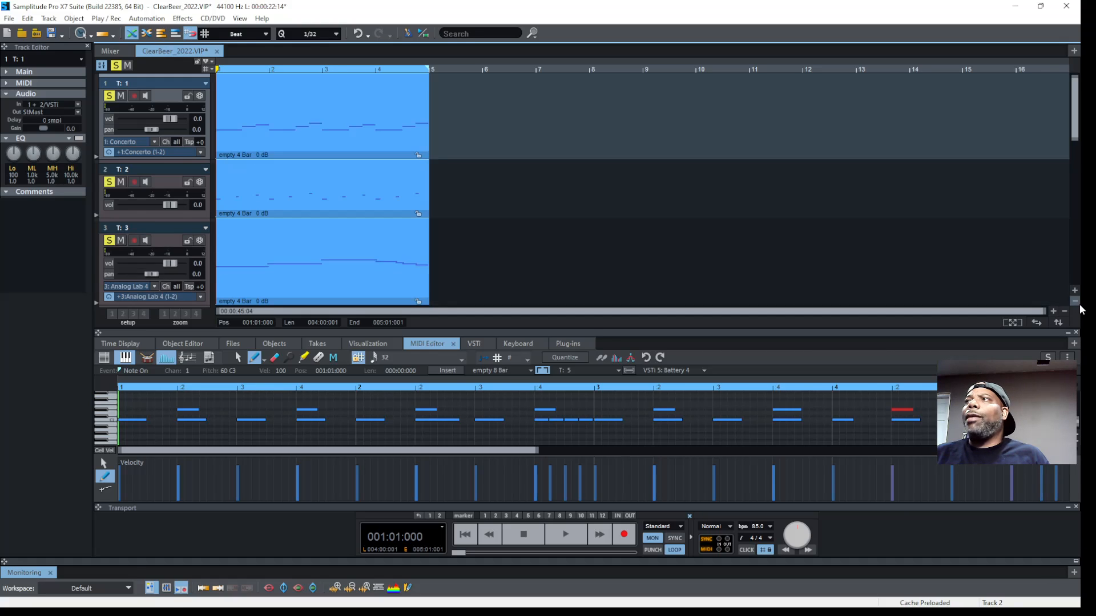
pyautogui.click(1075, 303)
pyautogui.click(1075, 303)
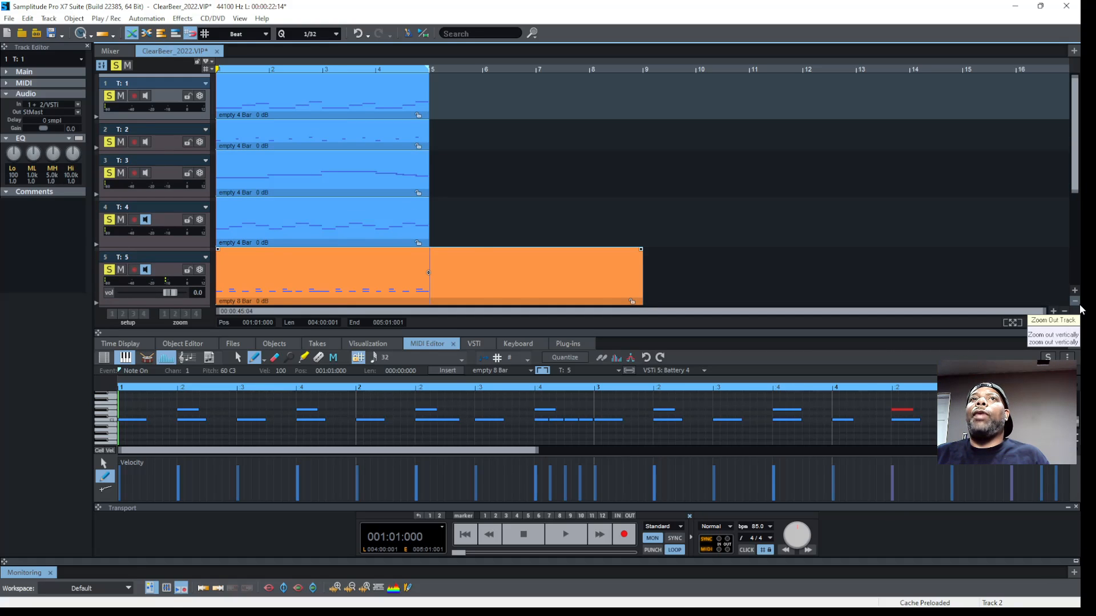
pyautogui.click(1079, 306)
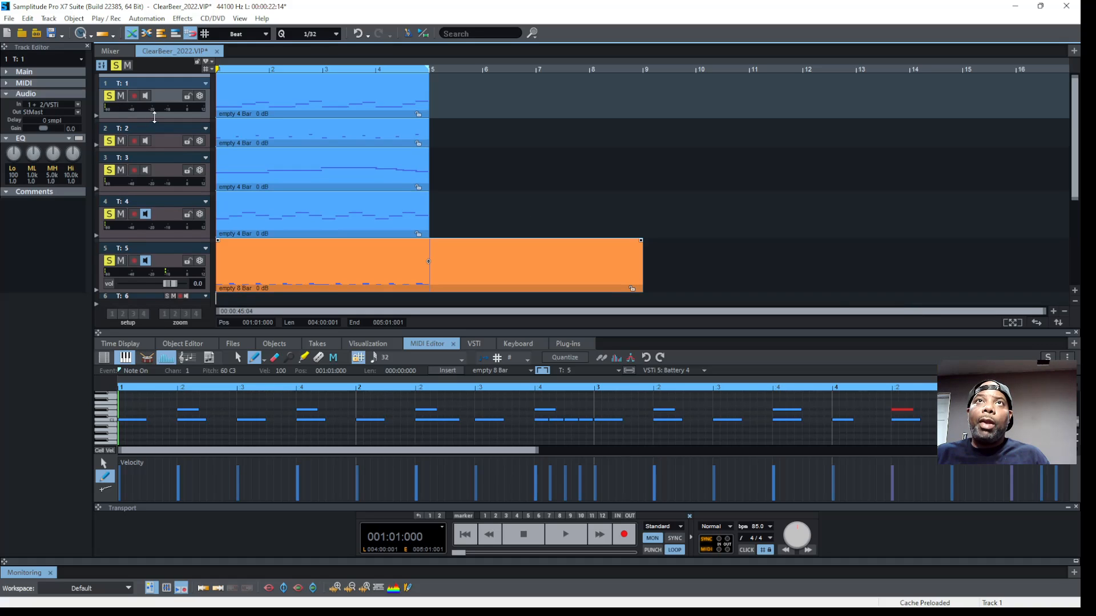
pyautogui.rightClick(170, 100)
pyautogui.click(592, 139)
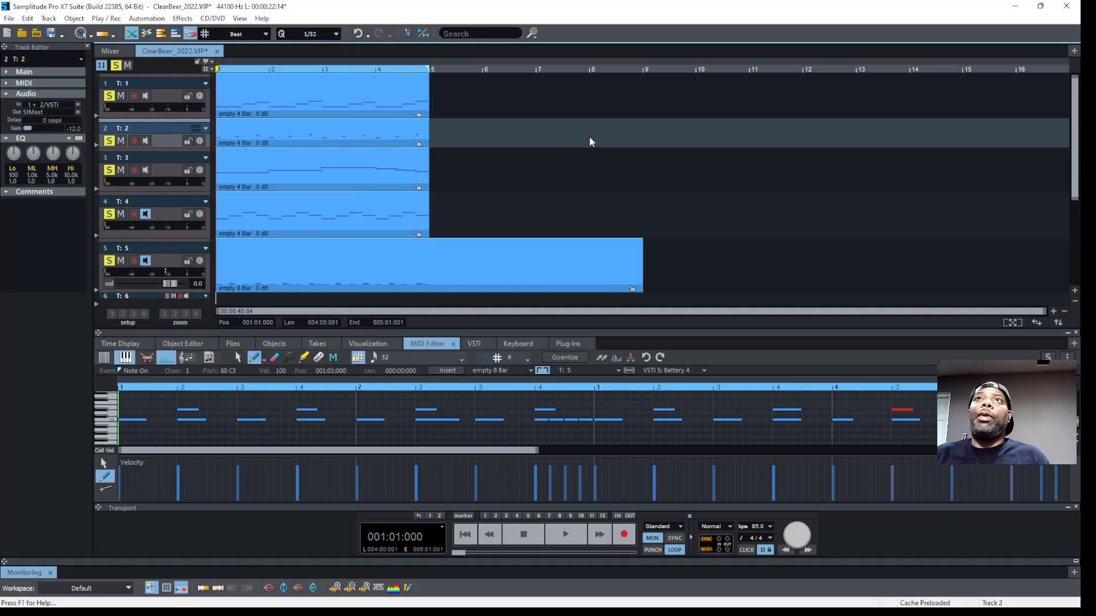
pyautogui.click(1074, 303)
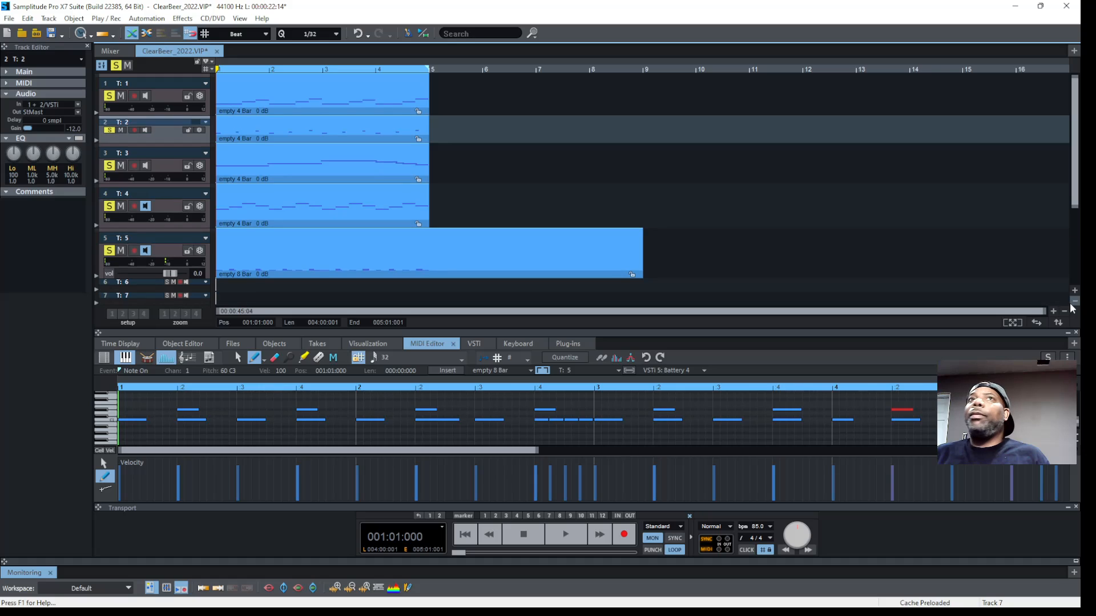
pyautogui.click(1075, 298)
pyautogui.click(1074, 292)
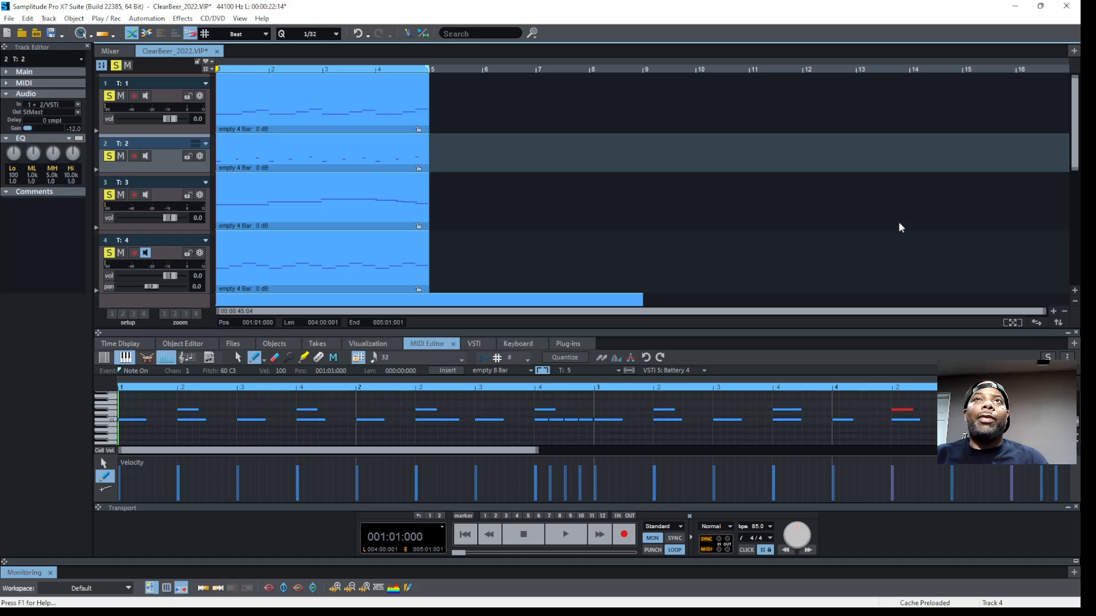
# Step: Increase the heights of tracks 1 and 2 to reveal their volume, pan and plug-in controls
pyautogui.moveTo(190, 134); pyautogui.dragTo(186, 171)
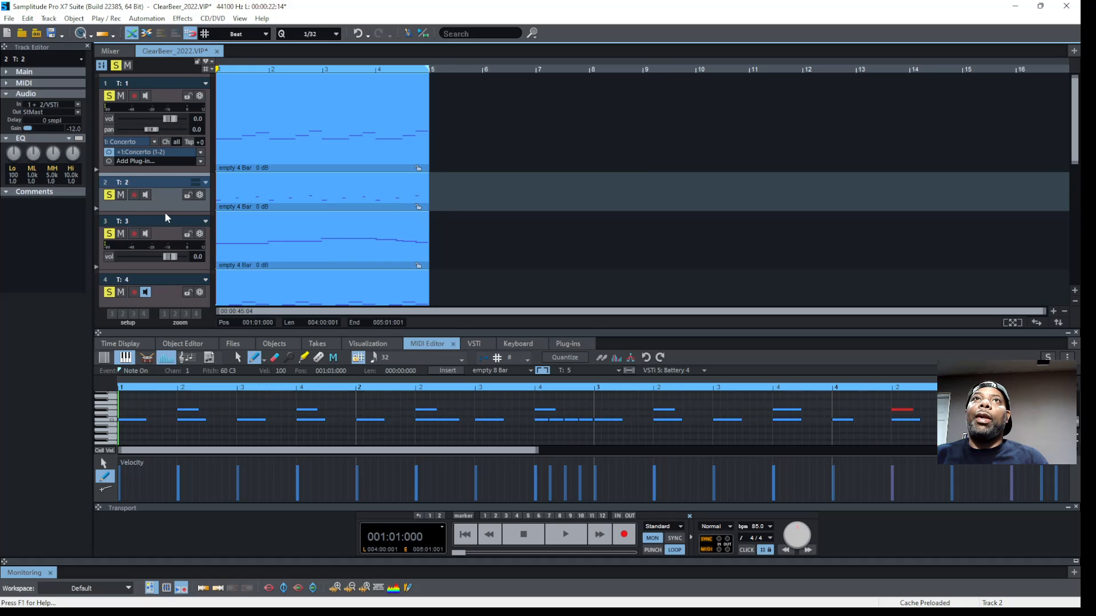
pyautogui.moveTo(164, 212); pyautogui.dragTo(161, 263)
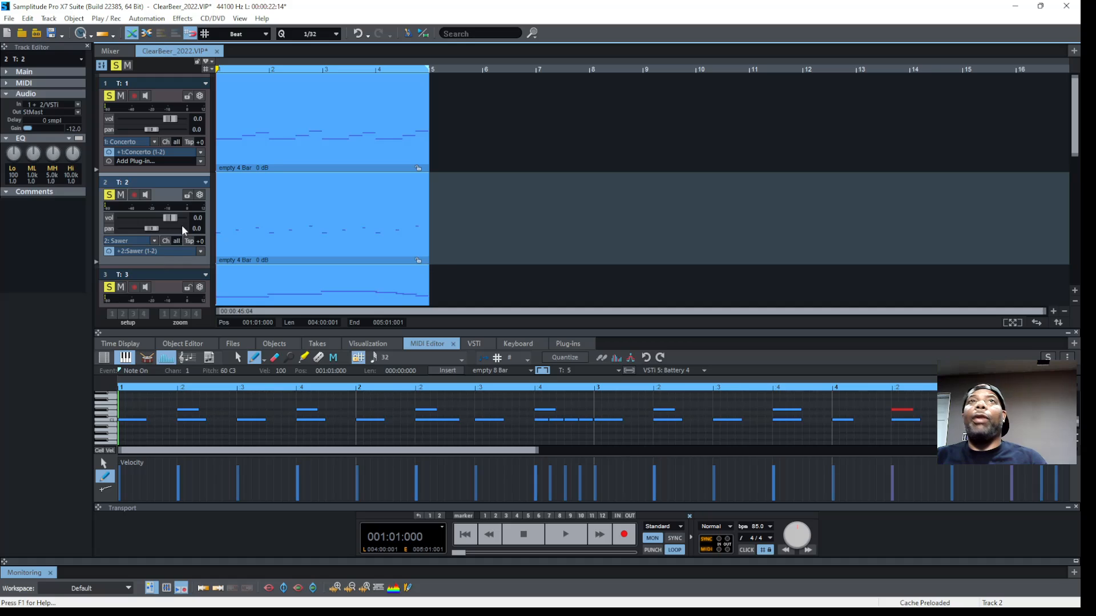
pyautogui.moveTo(184, 217)
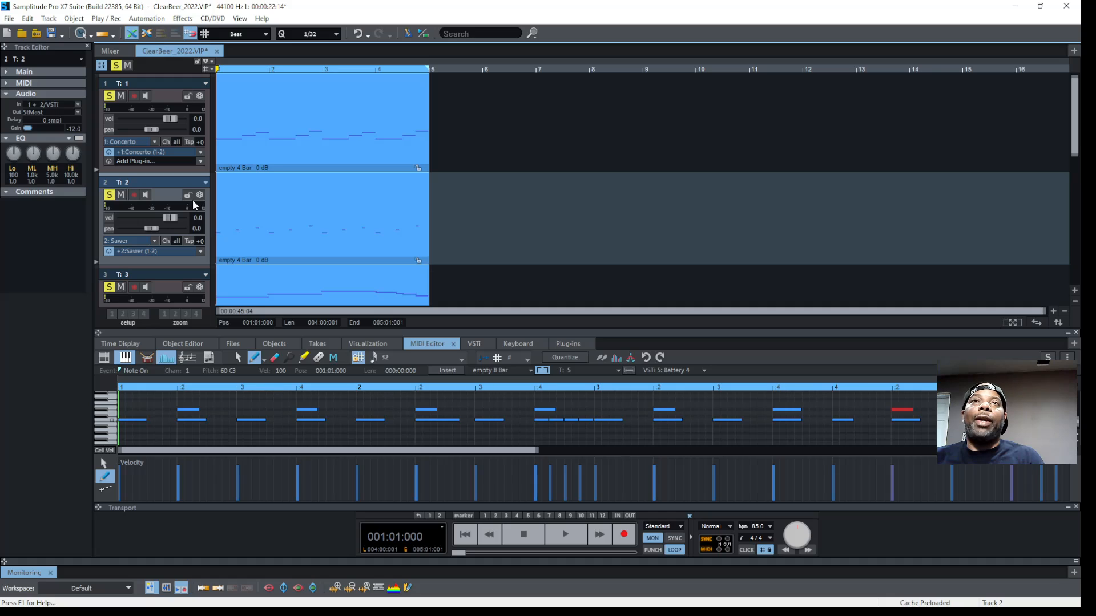
# Step: Open the Concerto instrument on track 1 and make track 1 the active track
pyautogui.click(156, 152)
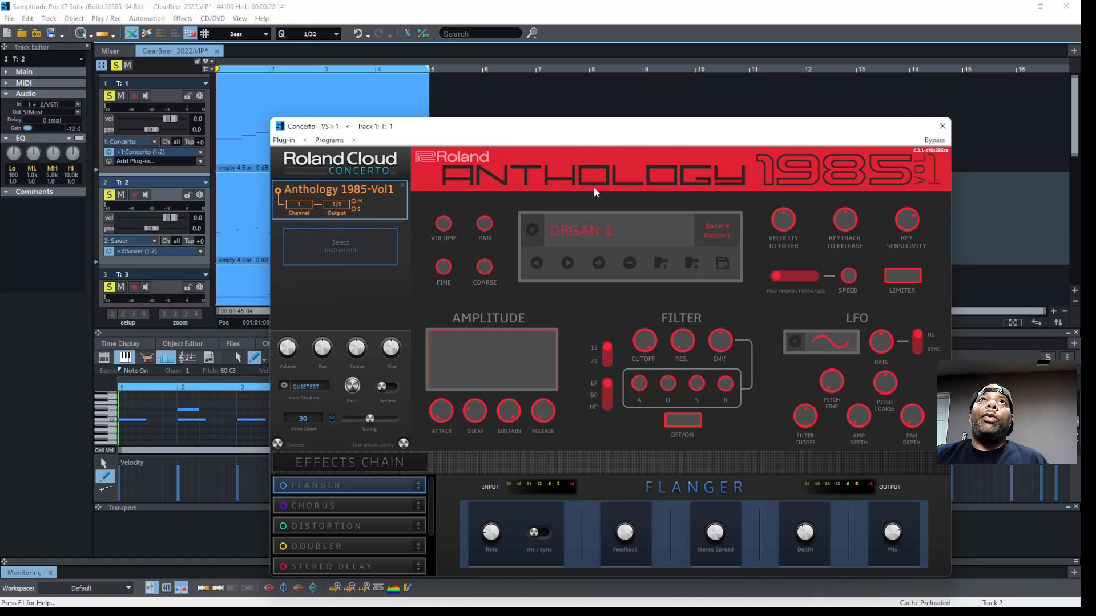
pyautogui.click(146, 83)
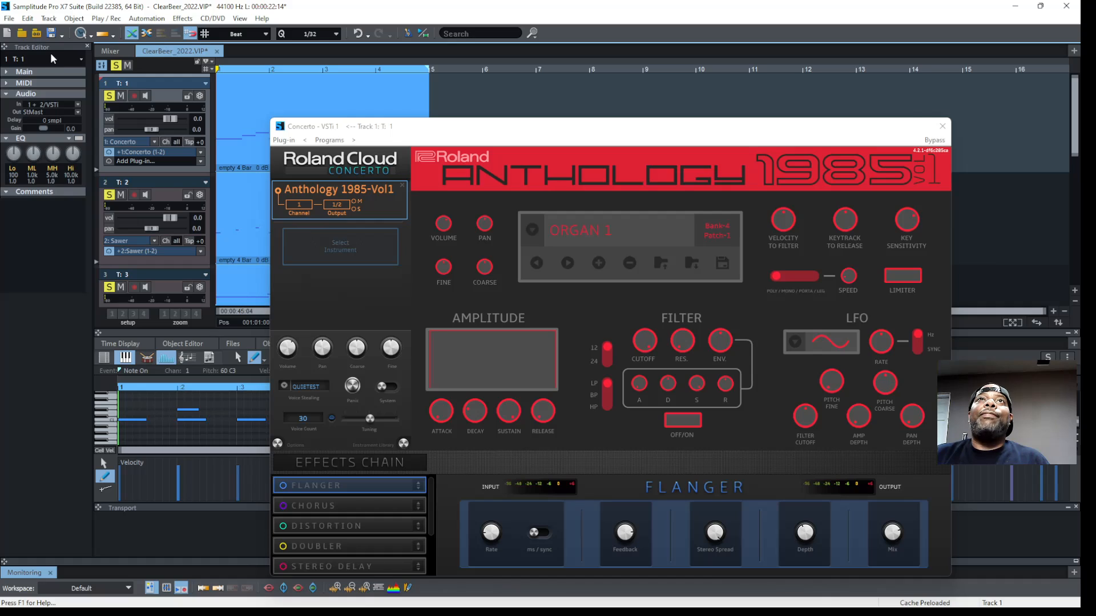
# Step: View the Mixer and return to the arrangement, hiding and restoring the Track Editor beside it
pyautogui.click(116, 54)
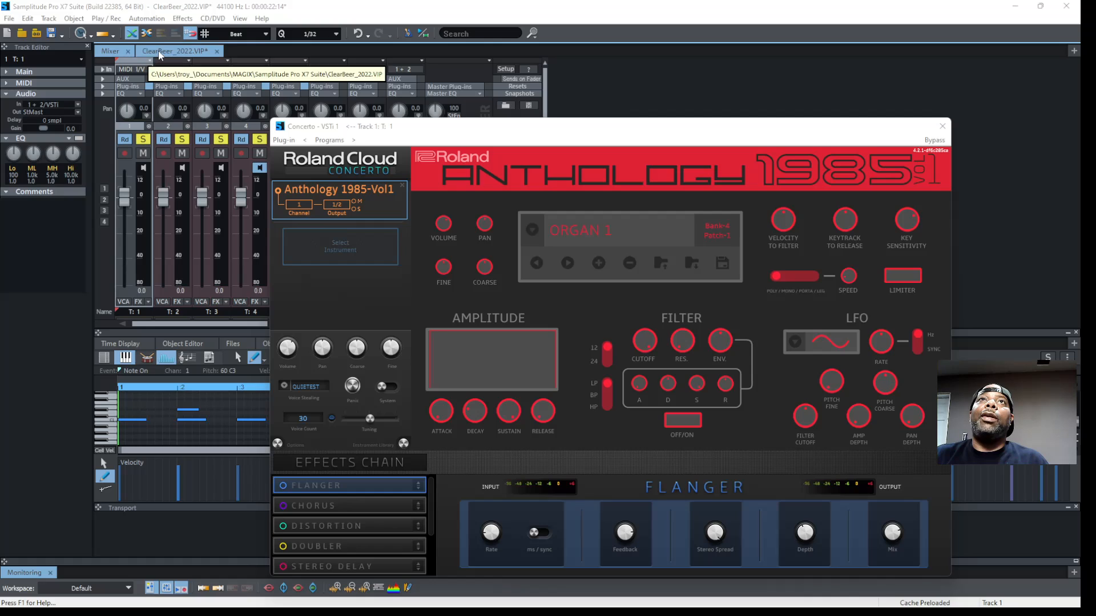
pyautogui.click(160, 53)
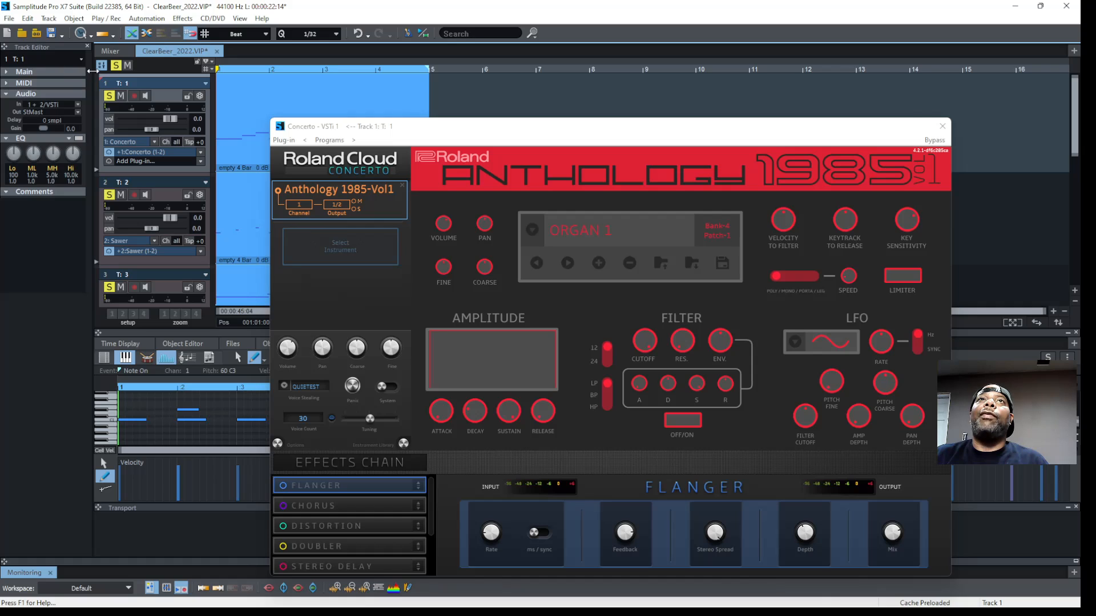
pyautogui.click(101, 66)
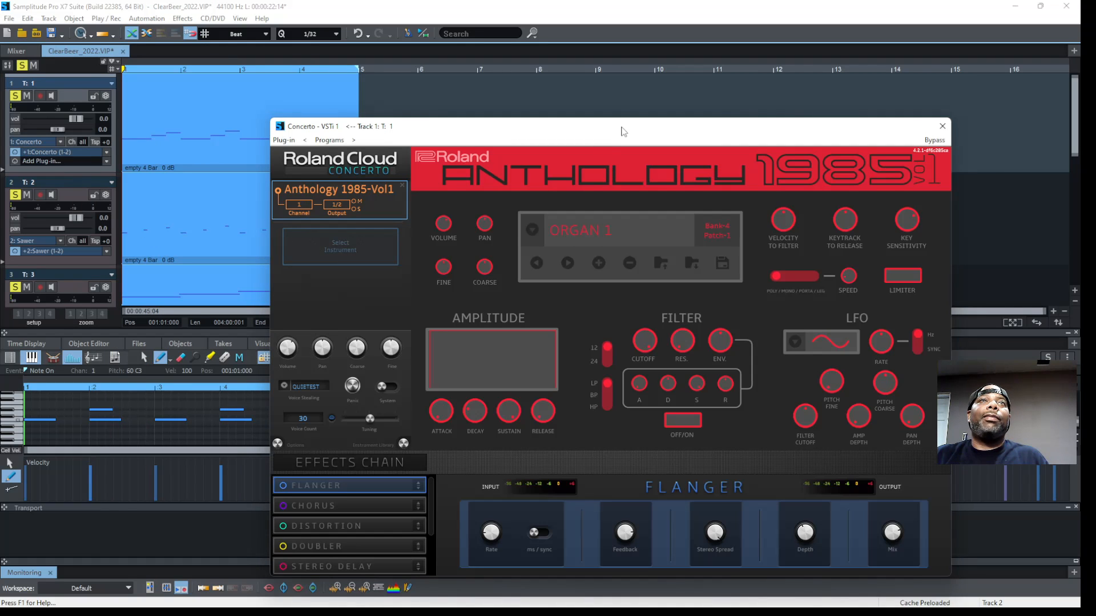
pyautogui.moveTo(607, 132); pyautogui.dragTo(654, 112)
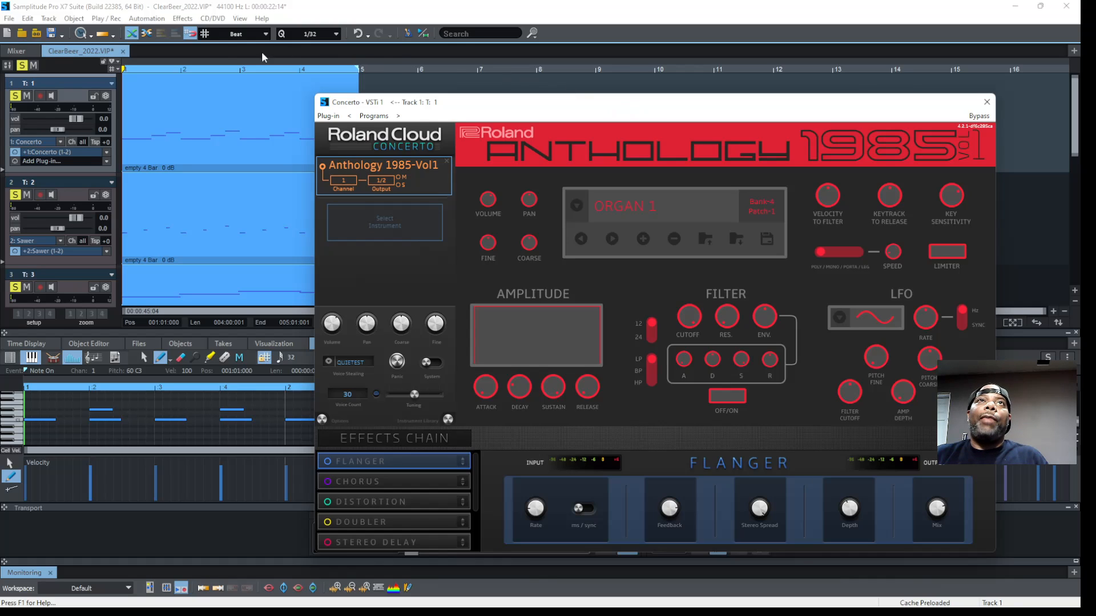
pyautogui.click(8, 66)
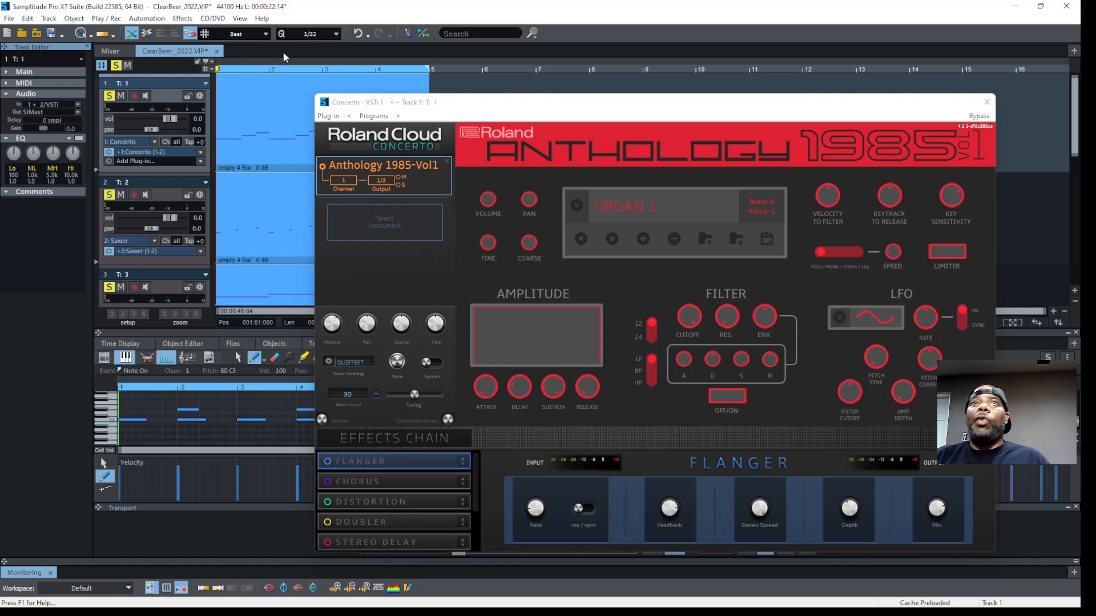
# Step: Clear the solo state of all tracks, and play the project with only track 1 soloed
pyautogui.click(117, 66)
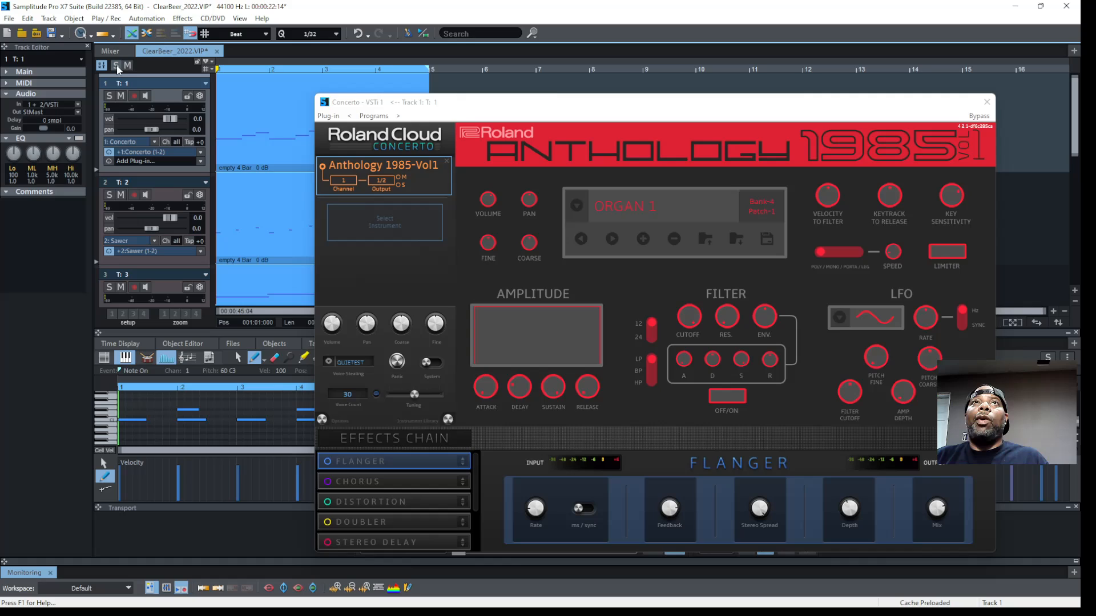
pyautogui.click(109, 95)
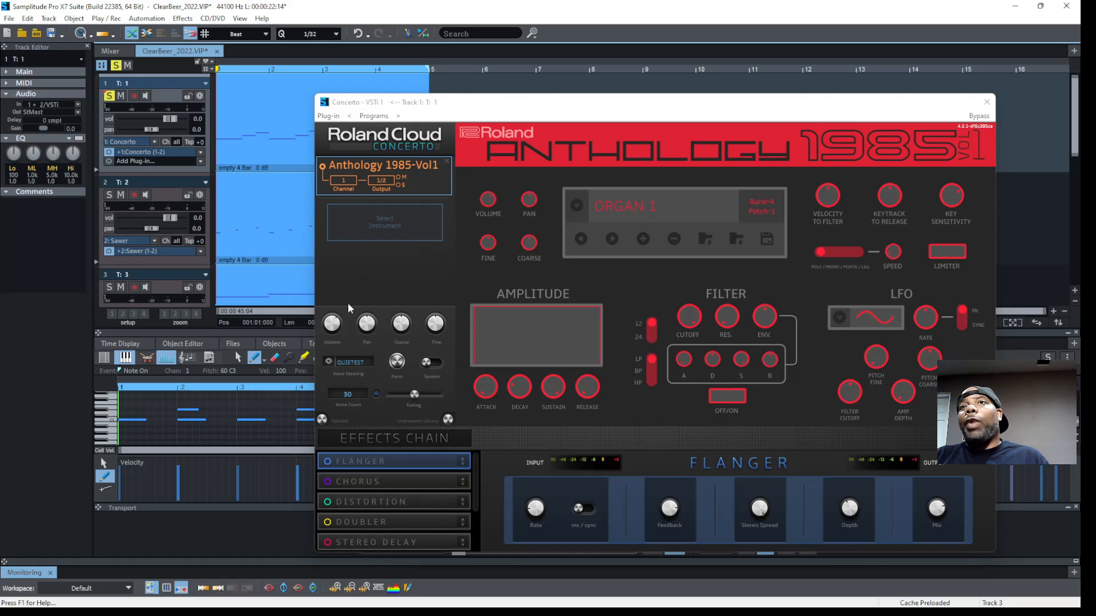
pyautogui.click(335, 326)
pyautogui.press('space')
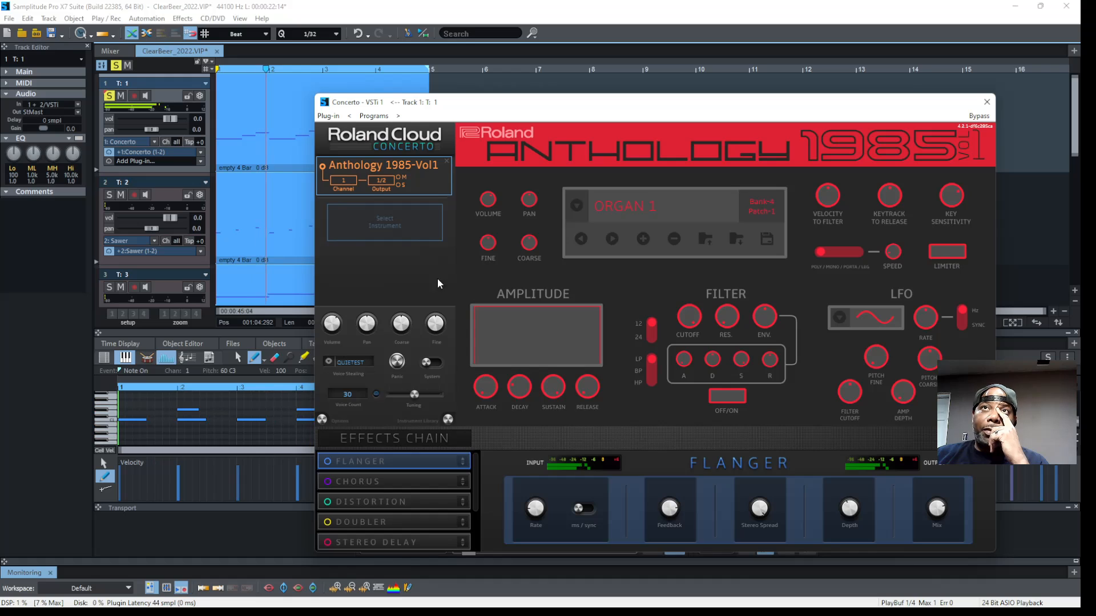
# Step: Move the Concerto window down clear of the tracks and show the Mixer
pyautogui.moveTo(622, 109); pyautogui.dragTo(384, 344)
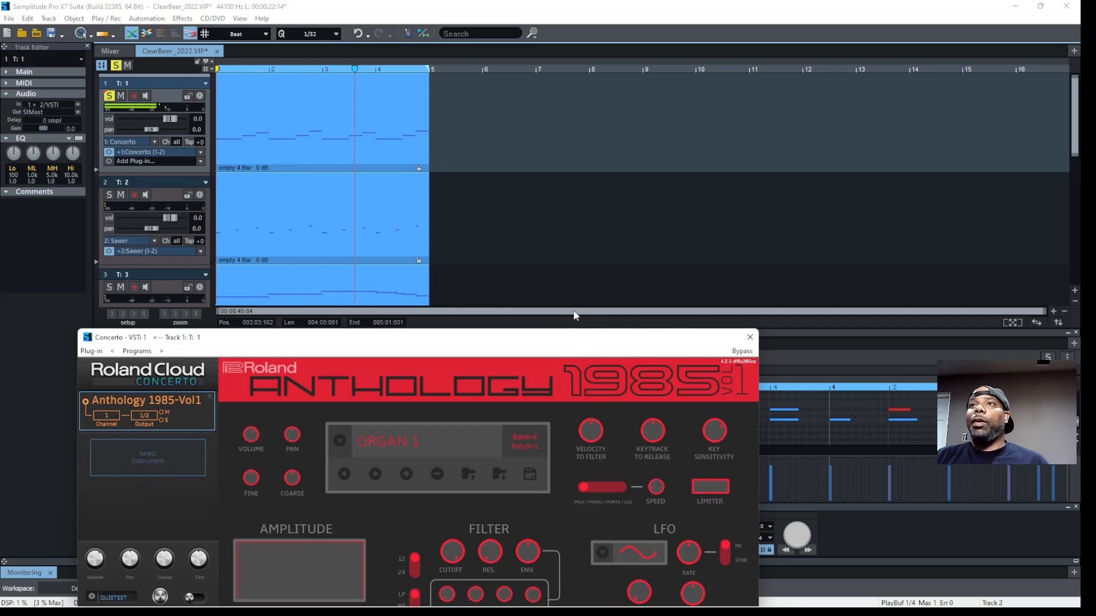
pyautogui.press('m')
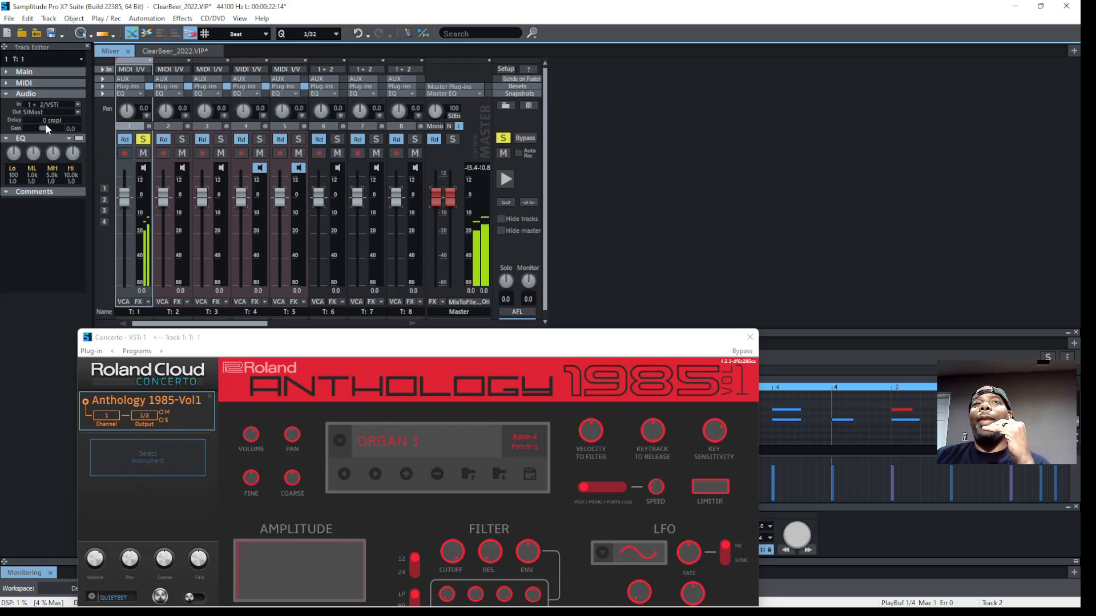
# Step: Try different gain values on track 1 during playback: -12, 12, -12, about -7.2 and about -4.7 dB
pyautogui.moveTo(44, 124); pyautogui.dragTo(13, 134)
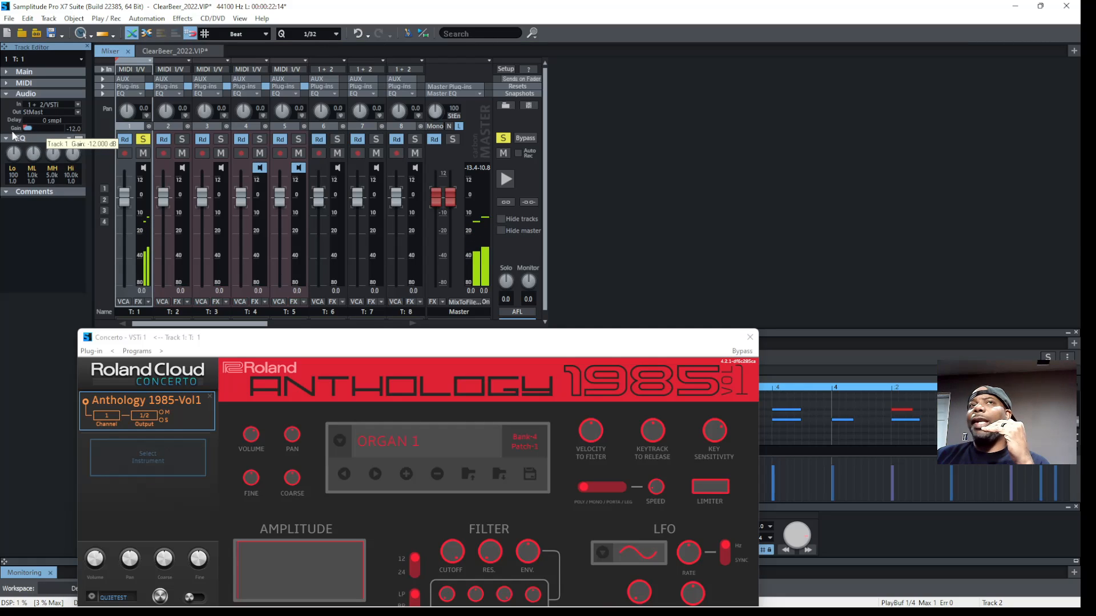
pyautogui.moveTo(13, 135); pyautogui.dragTo(80, 134)
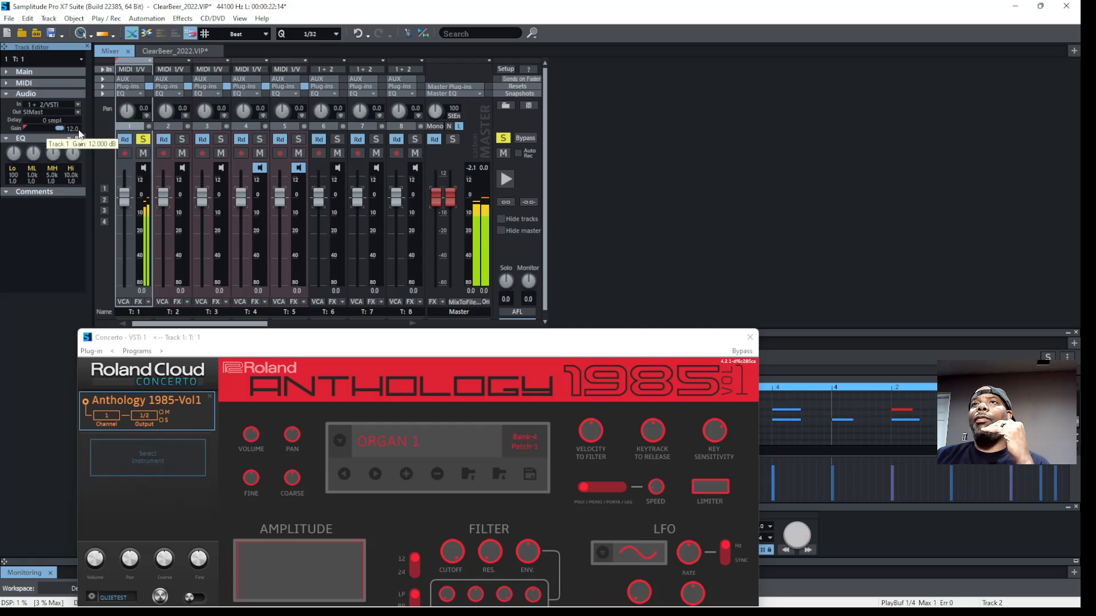
pyautogui.moveTo(80, 132); pyautogui.dragTo(9, 137)
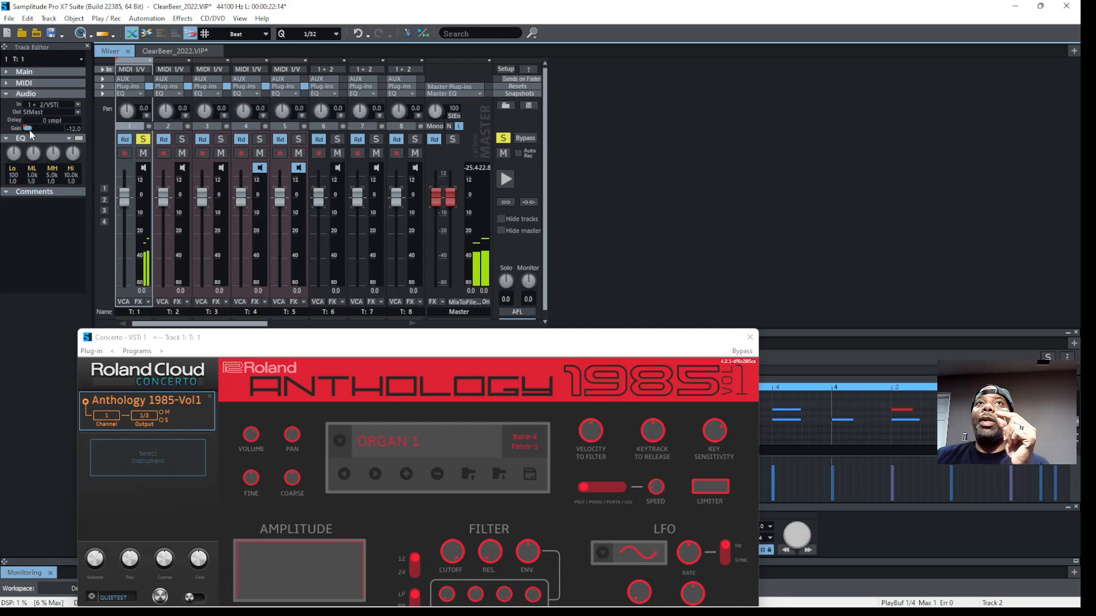
pyautogui.moveTo(31, 133); pyautogui.dragTo(32, 130)
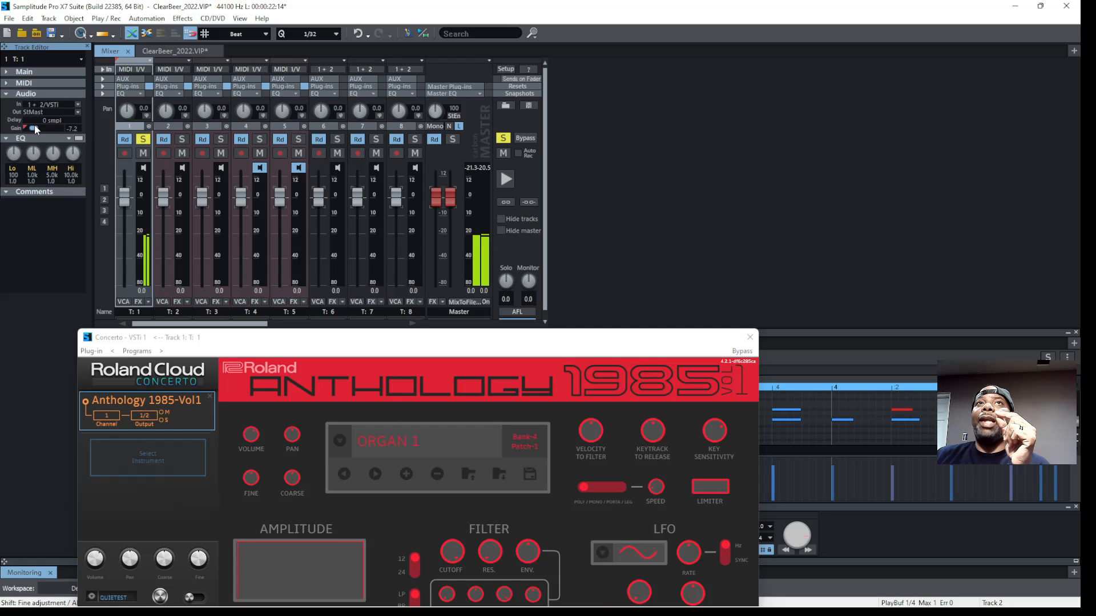
pyautogui.moveTo(35, 130); pyautogui.dragTo(40, 131)
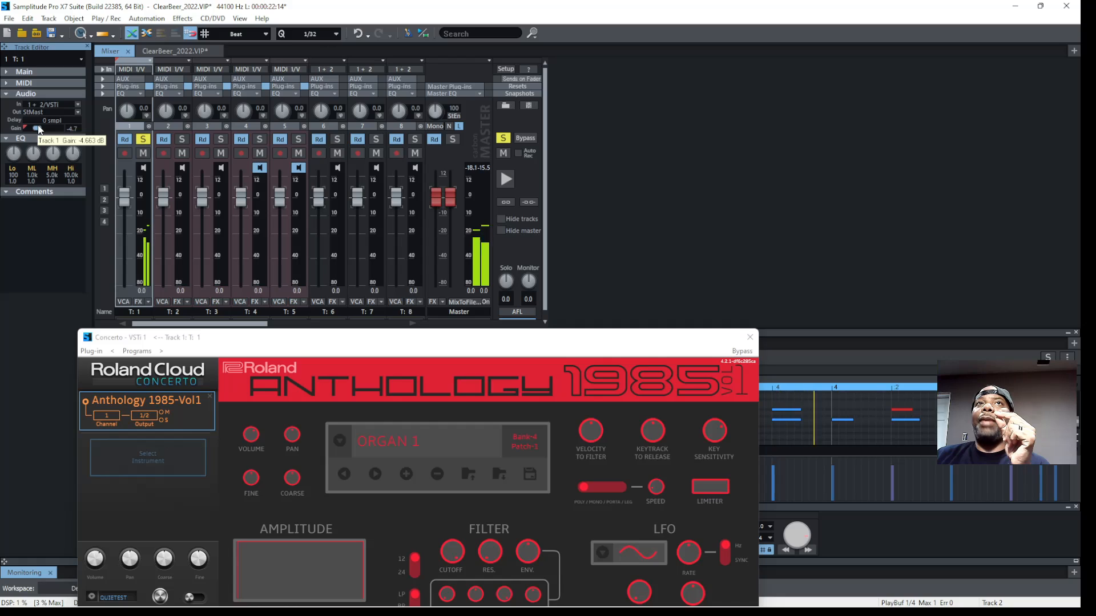
# Step: Reset track 1's gain to 0 dB and collapse the EQ section of the Track Editor
pyautogui.doubleClick(74, 129)
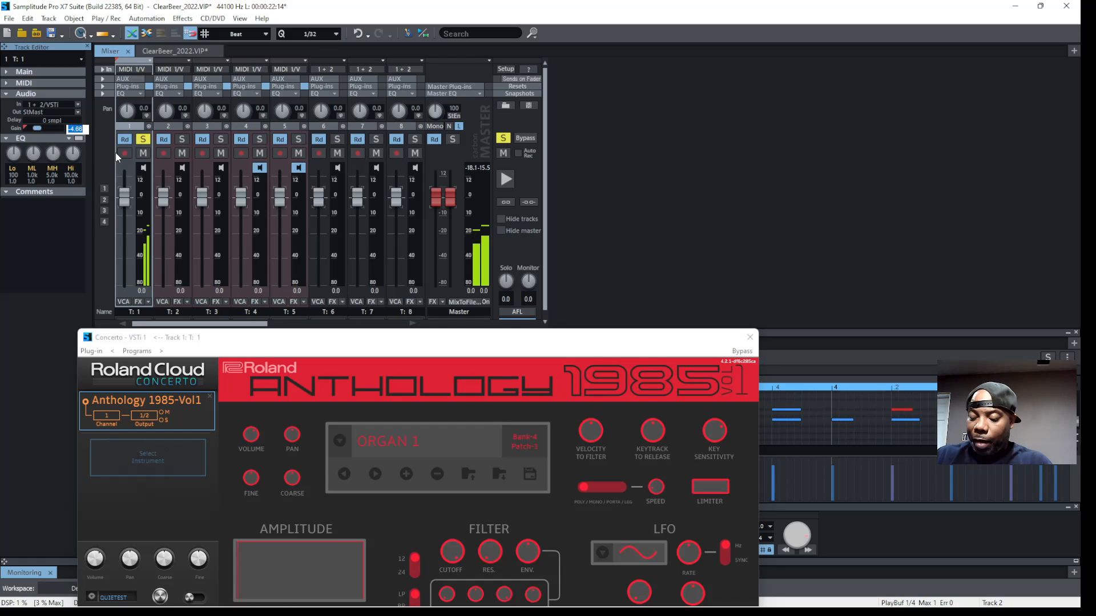
pyautogui.write('0')
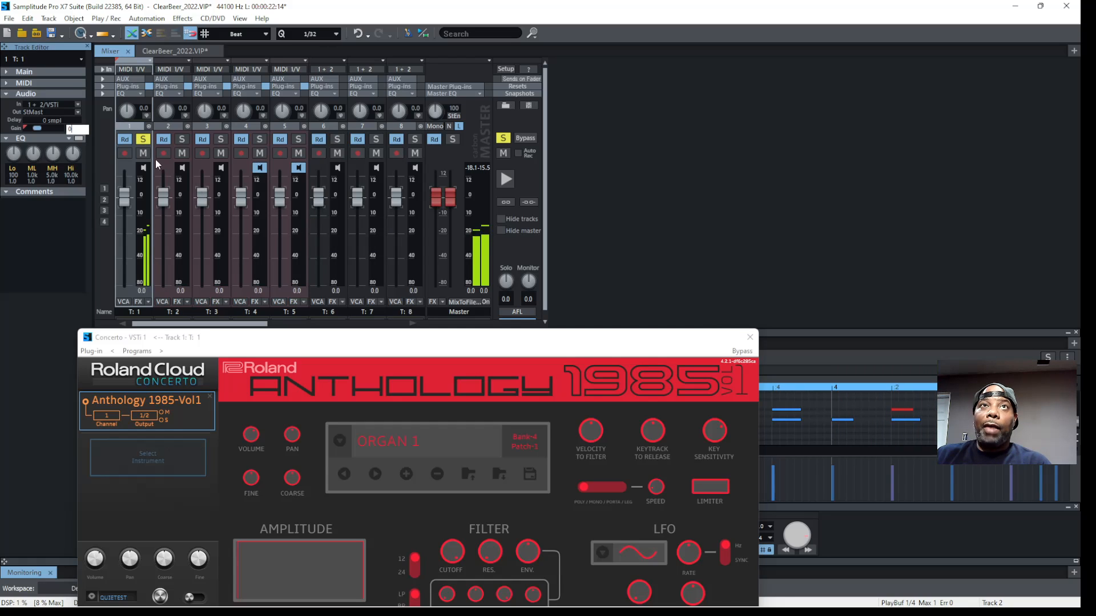
pyautogui.click(50, 139)
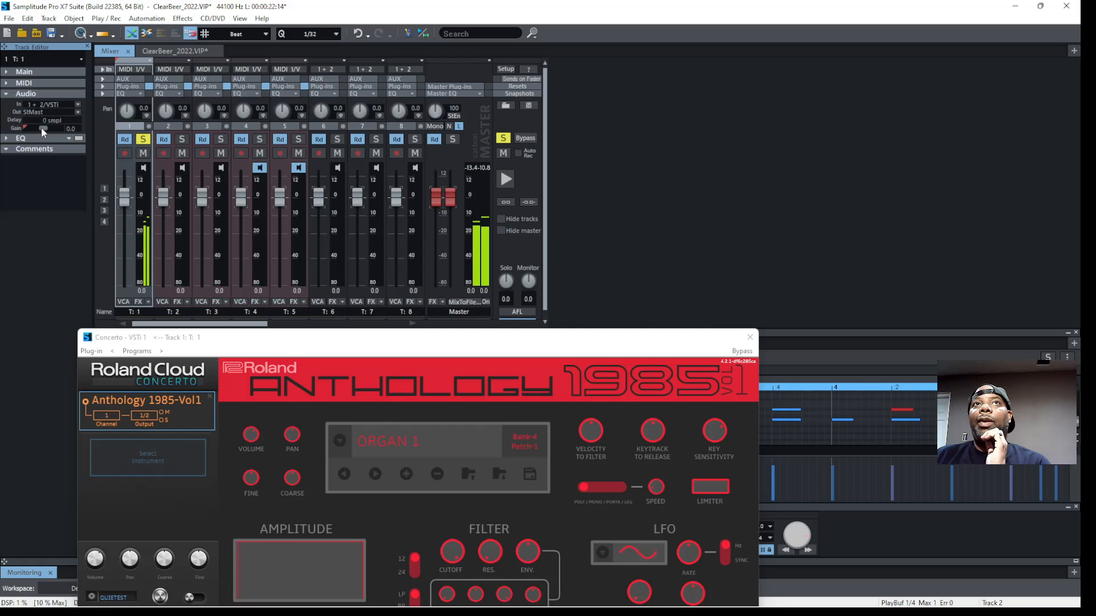
# Step: Lower track 1's gain to about -4.0 dB and close the Concerto instrument window
pyautogui.moveTo(41, 129); pyautogui.dragTo(37, 130)
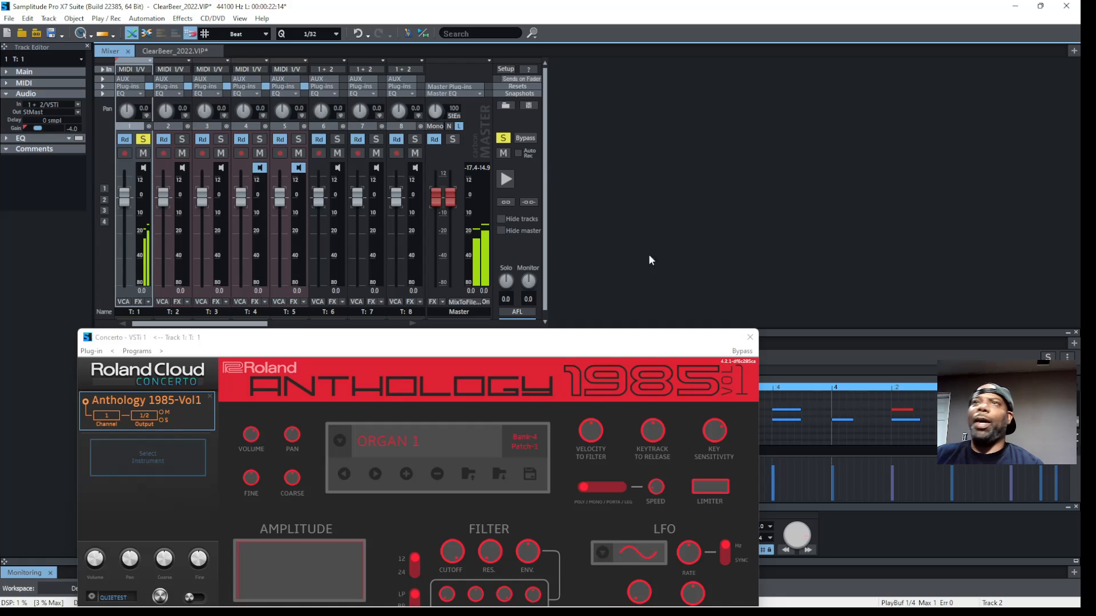
pyautogui.click(749, 338)
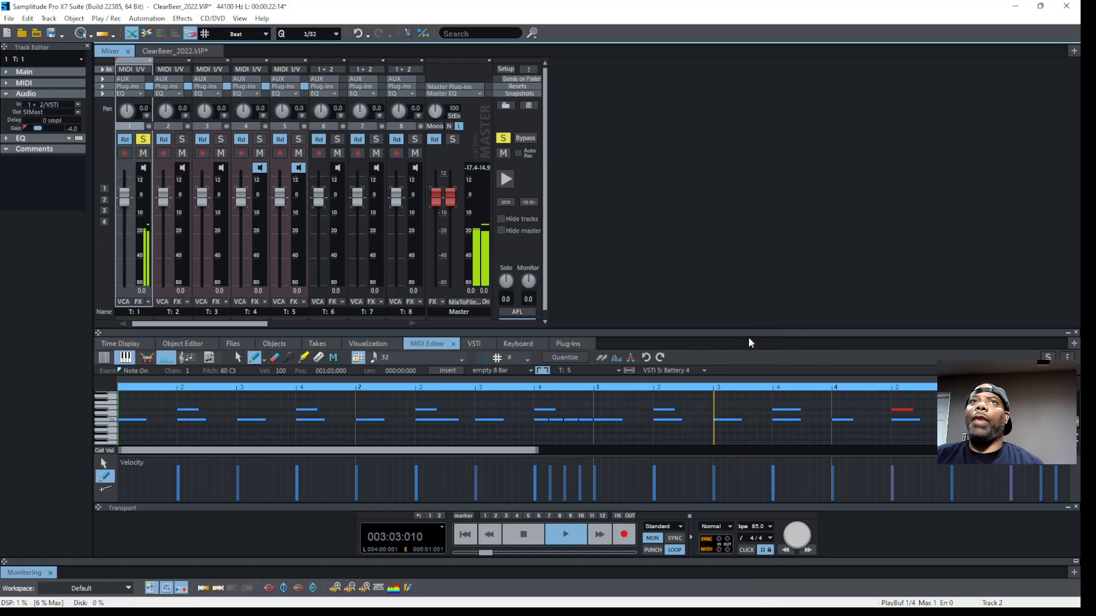
# Step: Solo track 2 together with track 1 and make track 2 the active track in the Track Editor
pyautogui.click(183, 140)
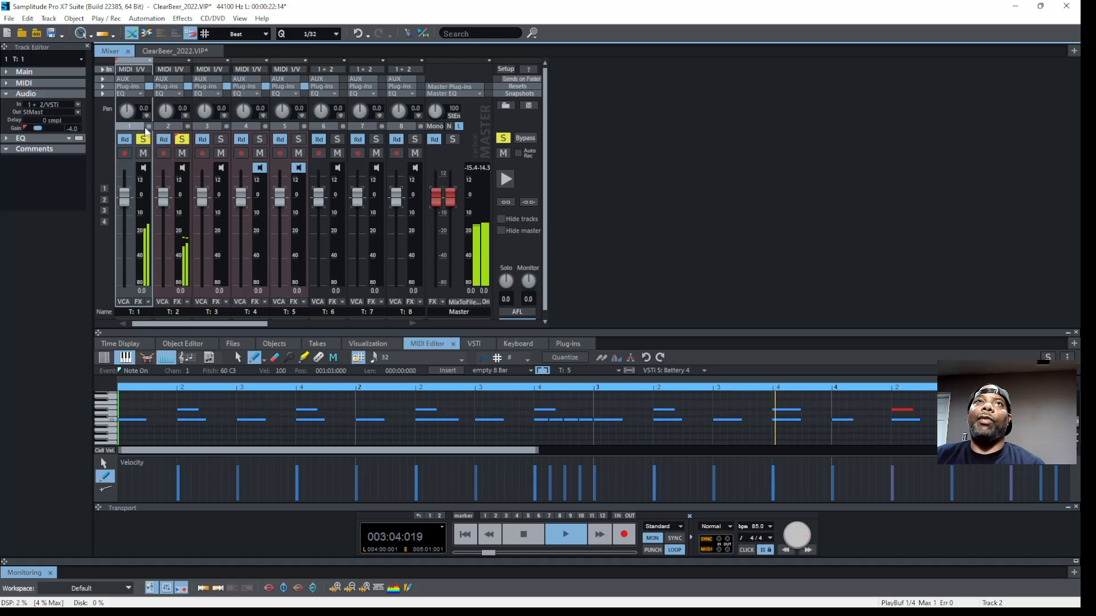
pyautogui.click(160, 78)
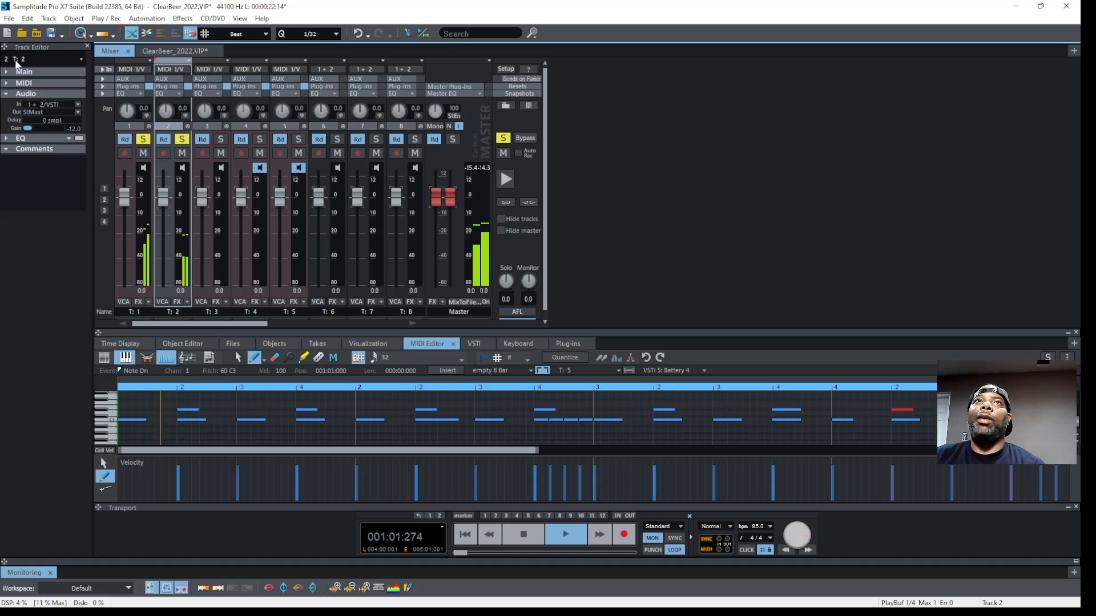
pyautogui.click(129, 63)
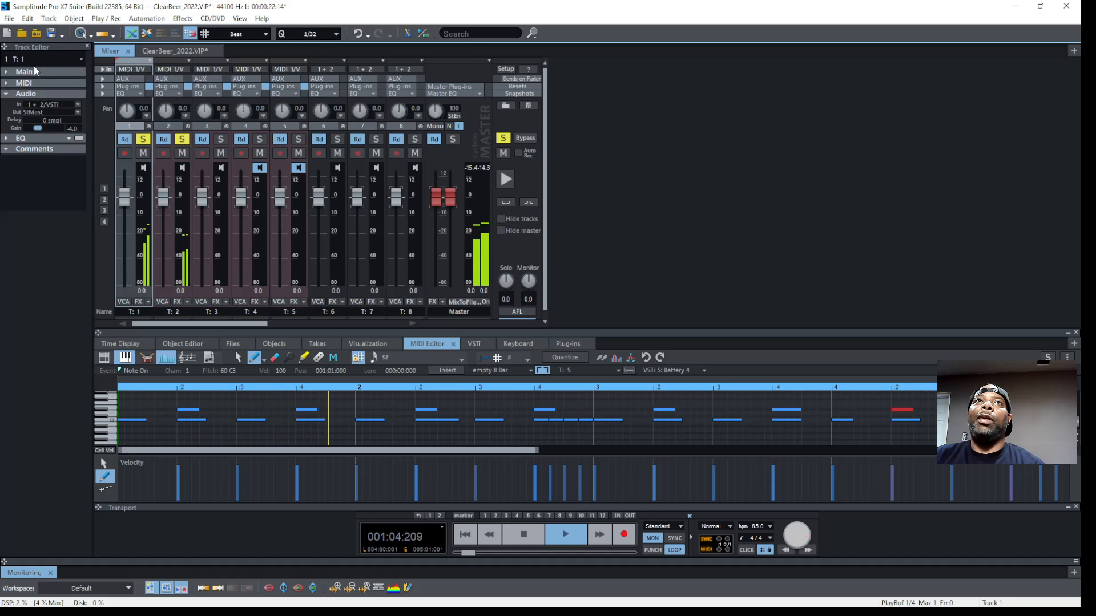
pyautogui.click(161, 59)
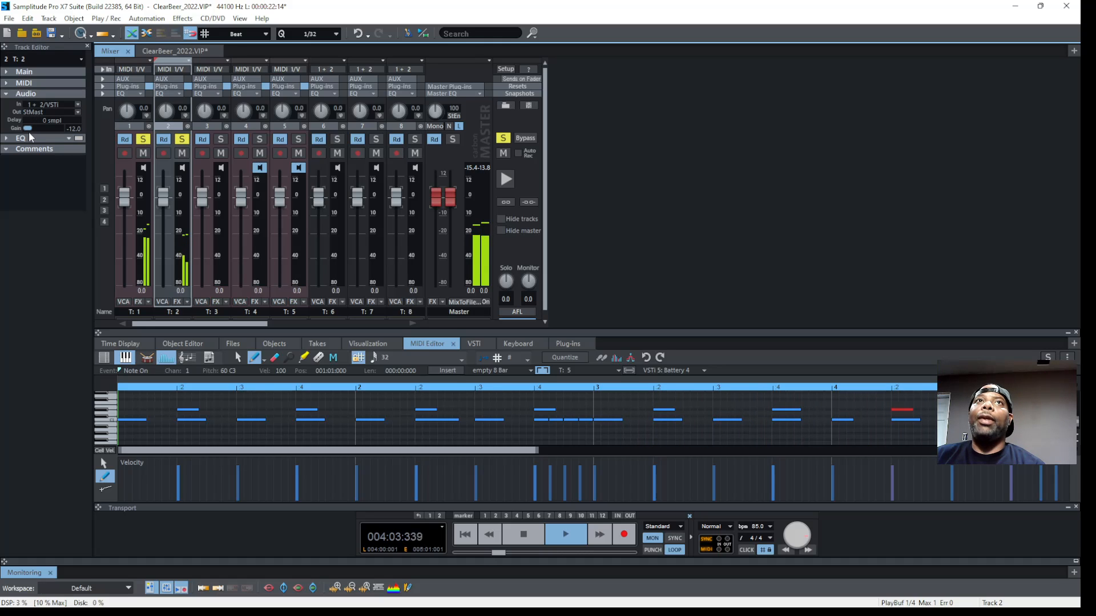
# Step: Try track 2's input gain at about -0.5 and -8.4 dB during playback and set it to -12 dB
pyautogui.moveTo(30, 132); pyautogui.dragTo(47, 133)
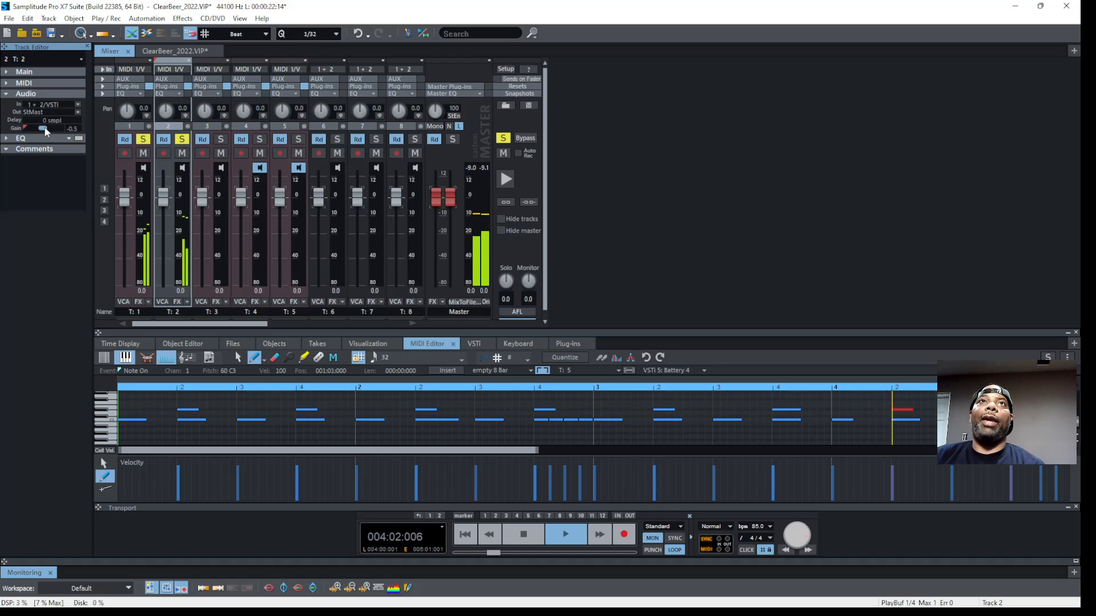
pyautogui.moveTo(46, 132); pyautogui.dragTo(34, 128)
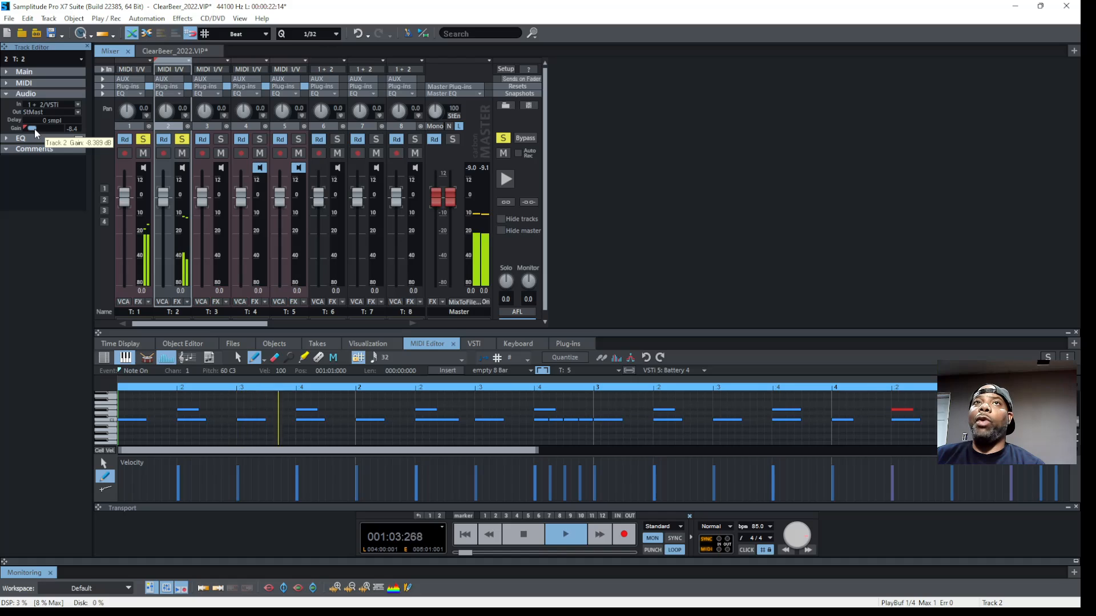
pyautogui.moveTo(34, 128); pyautogui.dragTo(32, 129)
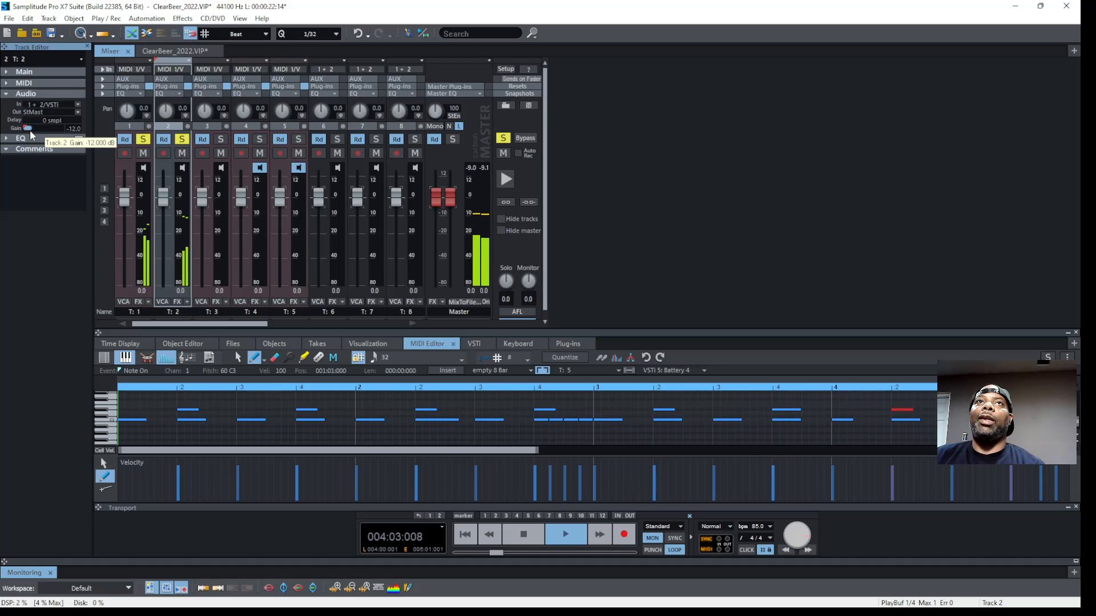
pyautogui.moveTo(32, 130); pyautogui.dragTo(31, 136)
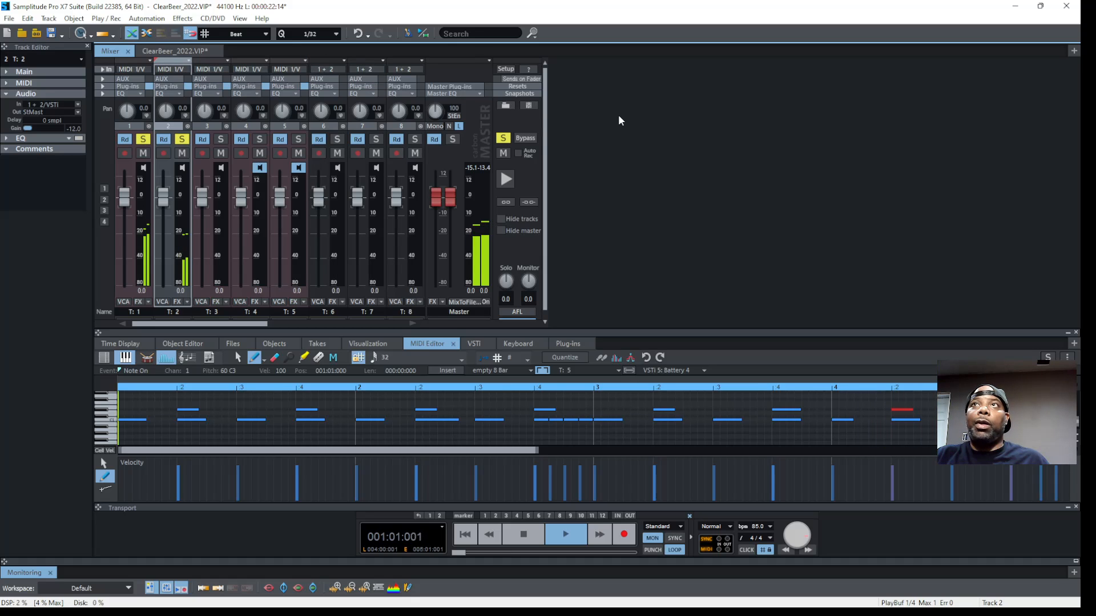
# Step: Open track 2's Sawer instrument from the arrangement to inspect its controls, close it and return to the Mixer
pyautogui.press('m')
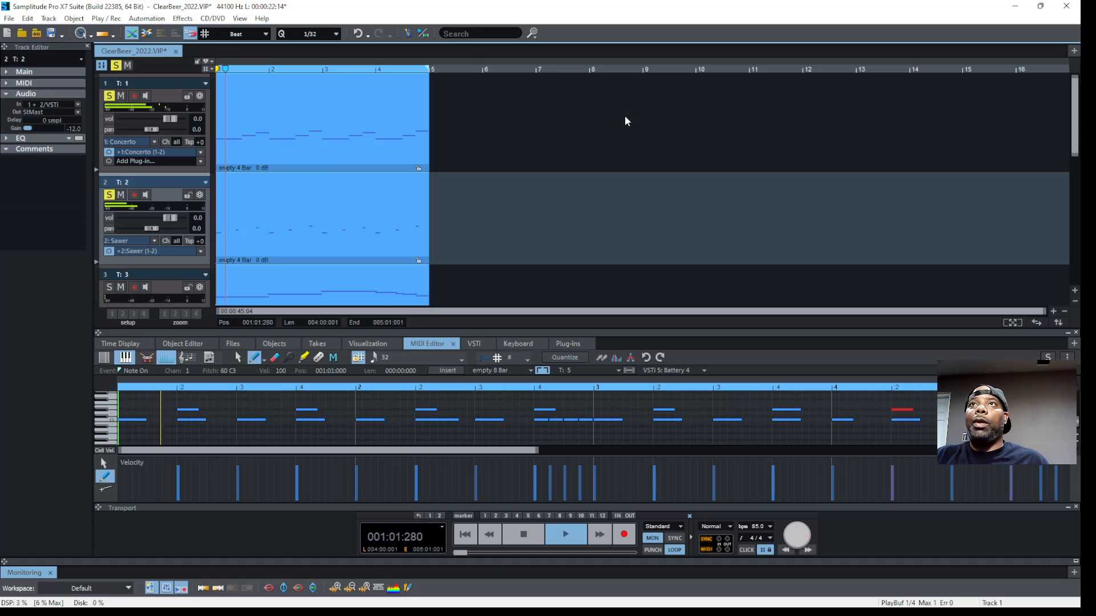
pyautogui.click(152, 253)
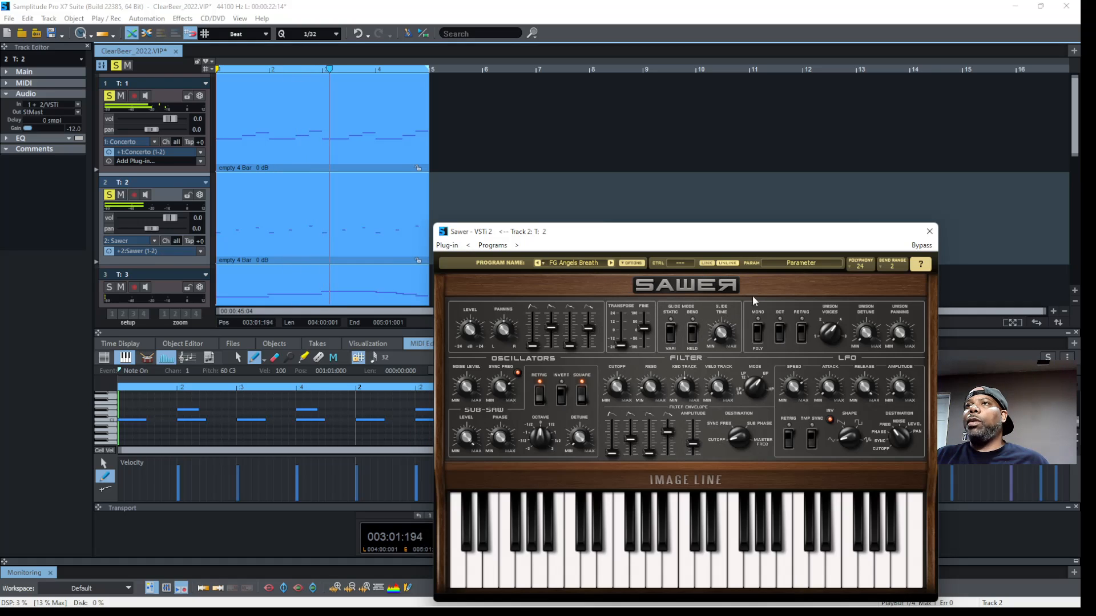
pyautogui.click(930, 231)
pyautogui.press('m')
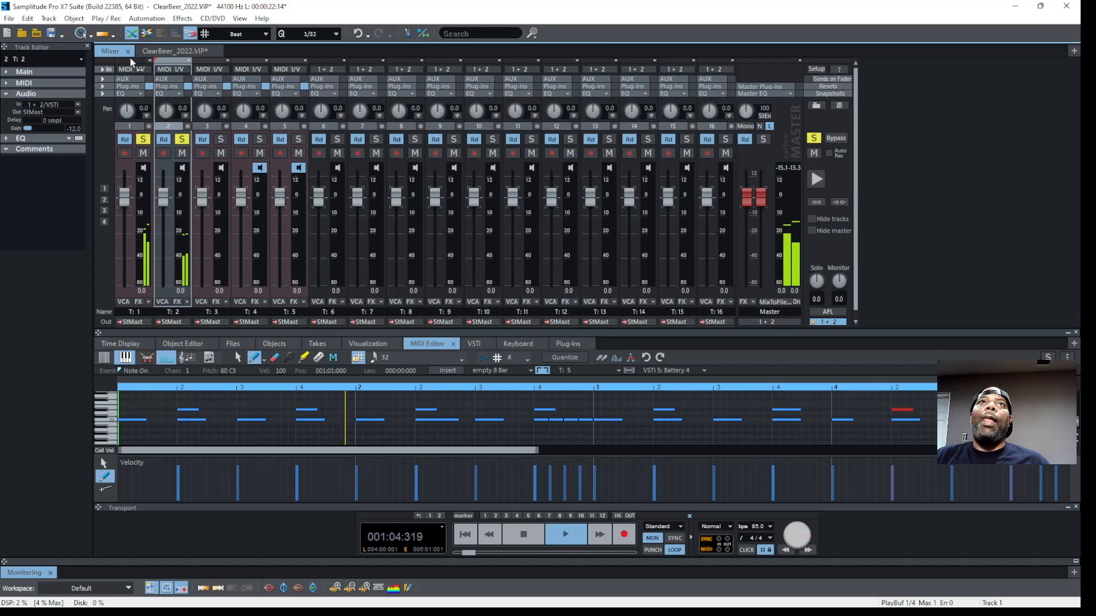
# Step: Make track 3 the active track, solo it with the others and lower its input gain to -12 dB
pyautogui.click(213, 65)
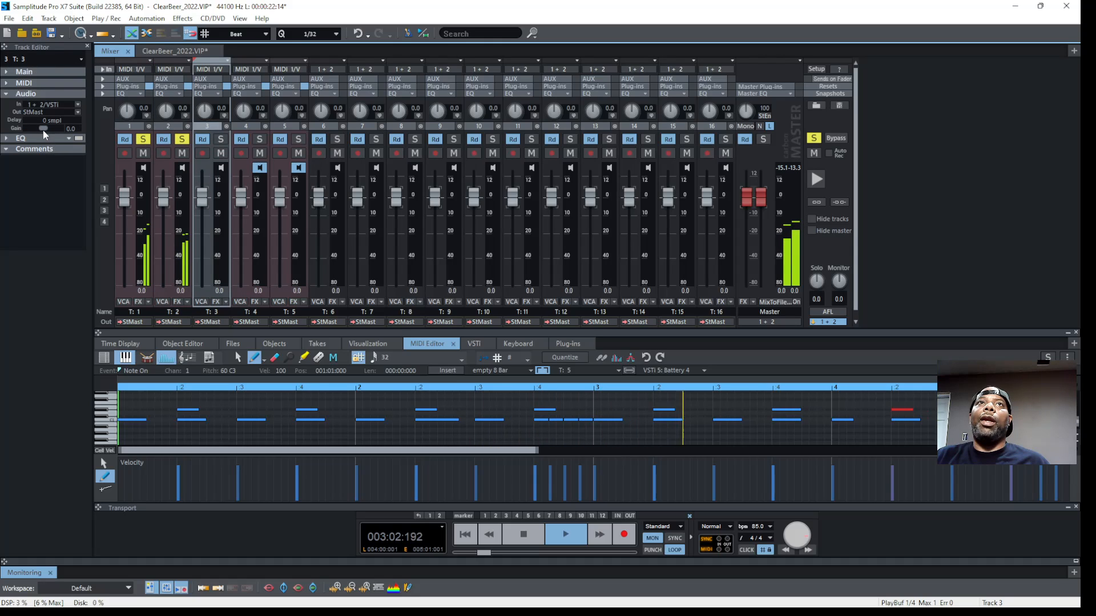
pyautogui.moveTo(43, 130)
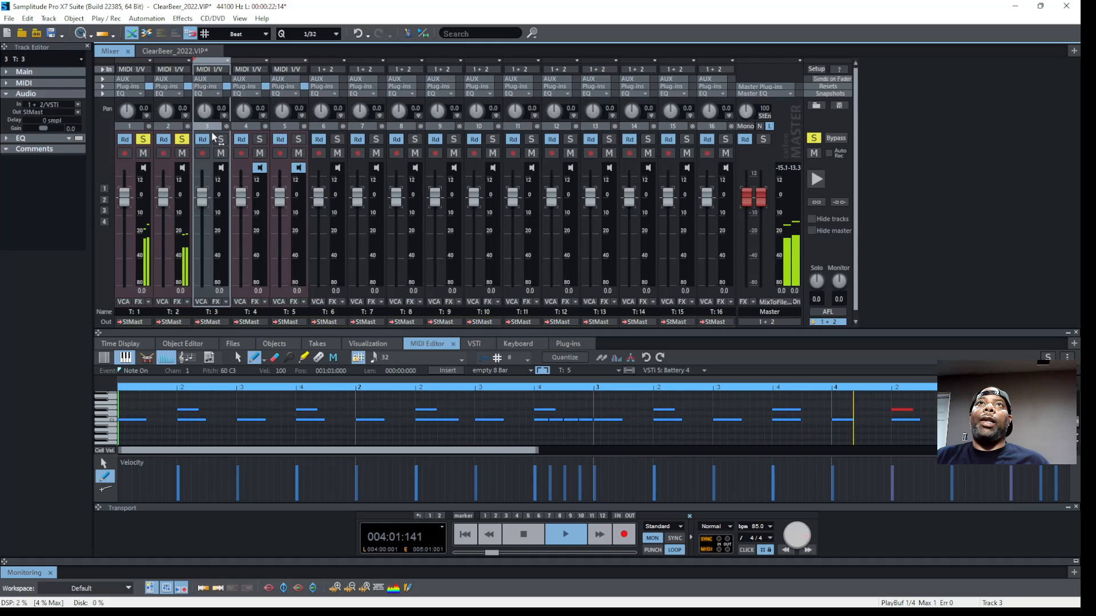
pyautogui.click(221, 140)
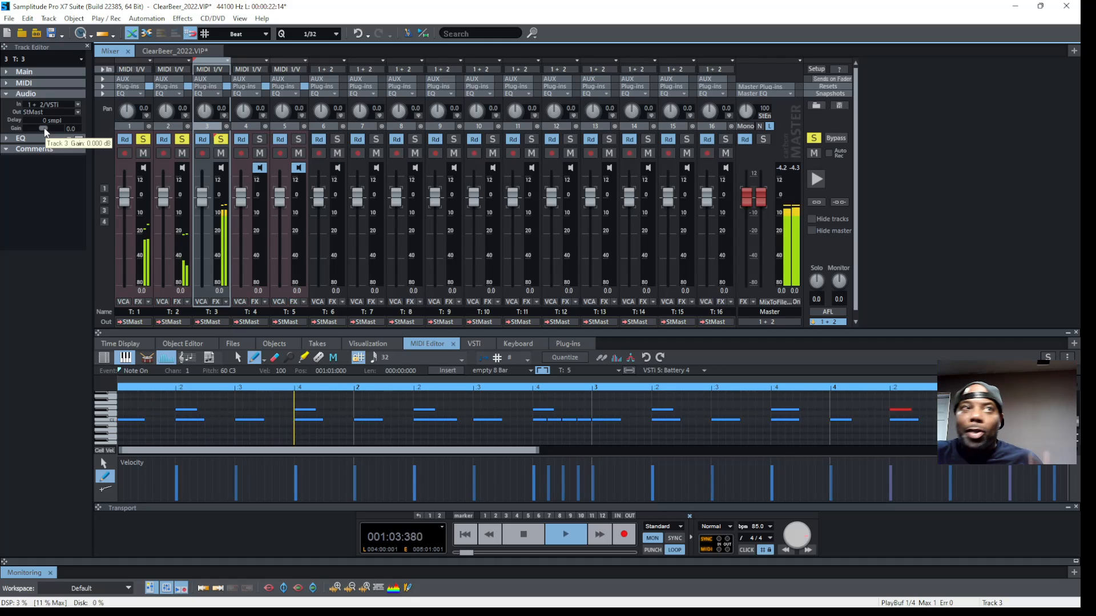
pyautogui.moveTo(45, 130); pyautogui.dragTo(27, 129)
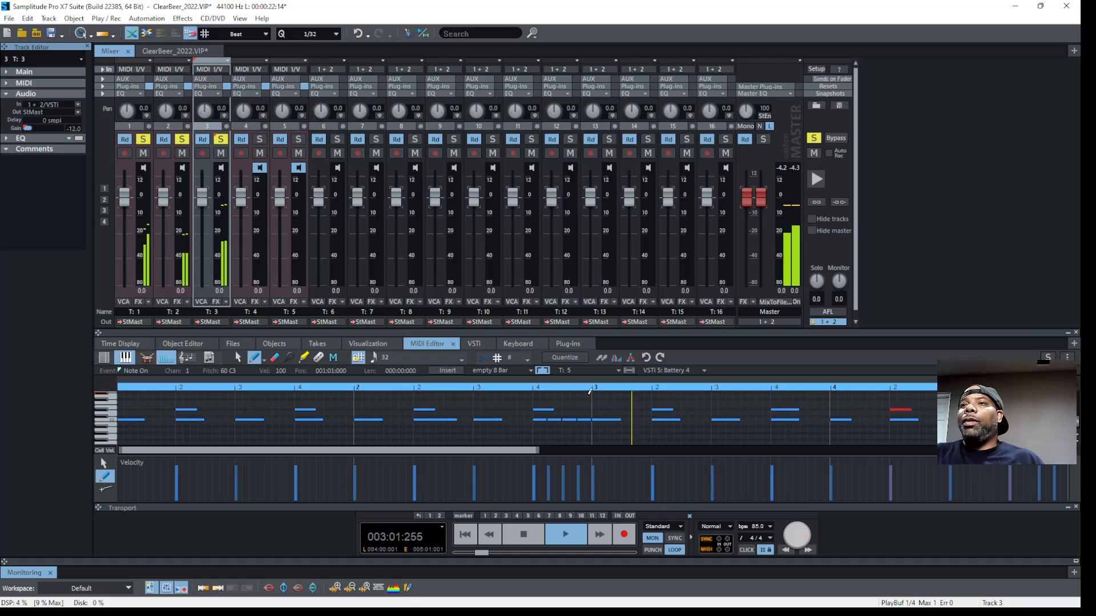
# Step: Enlarge track 3 in the arrangement to expose its plug-in slots and open its Analog Lab 4 instrument past the start screen
pyautogui.click(176, 51)
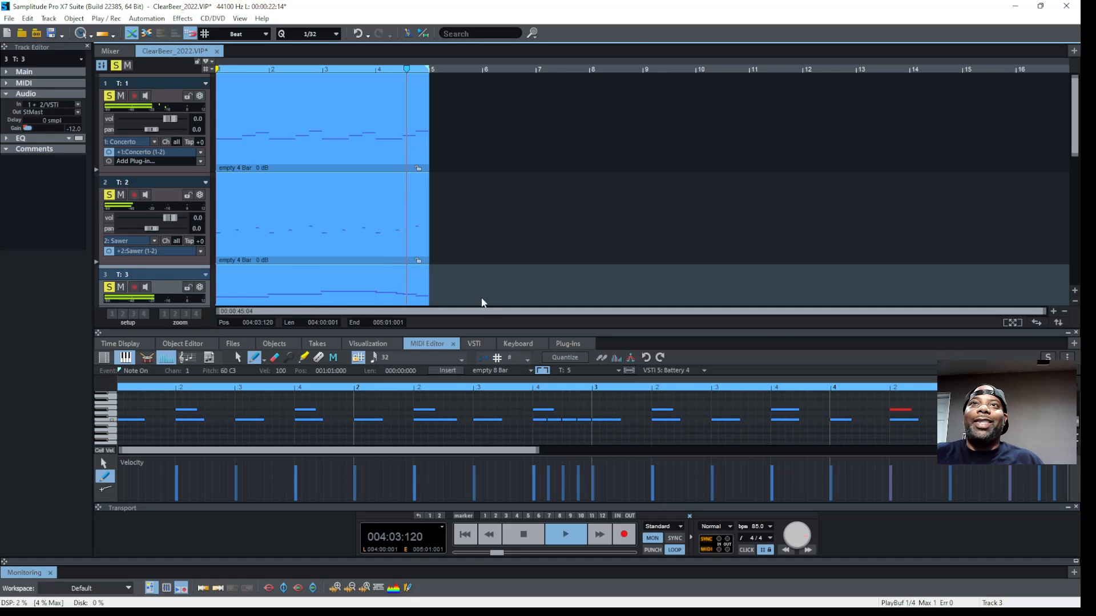
pyautogui.scroll(-2, 475, 279)
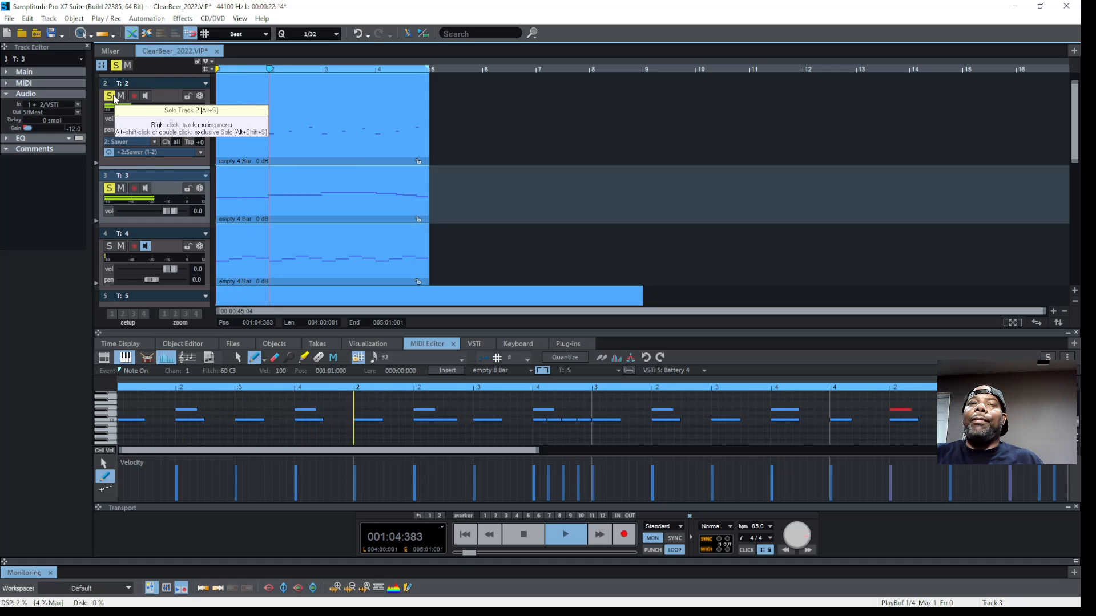
pyautogui.press('m')
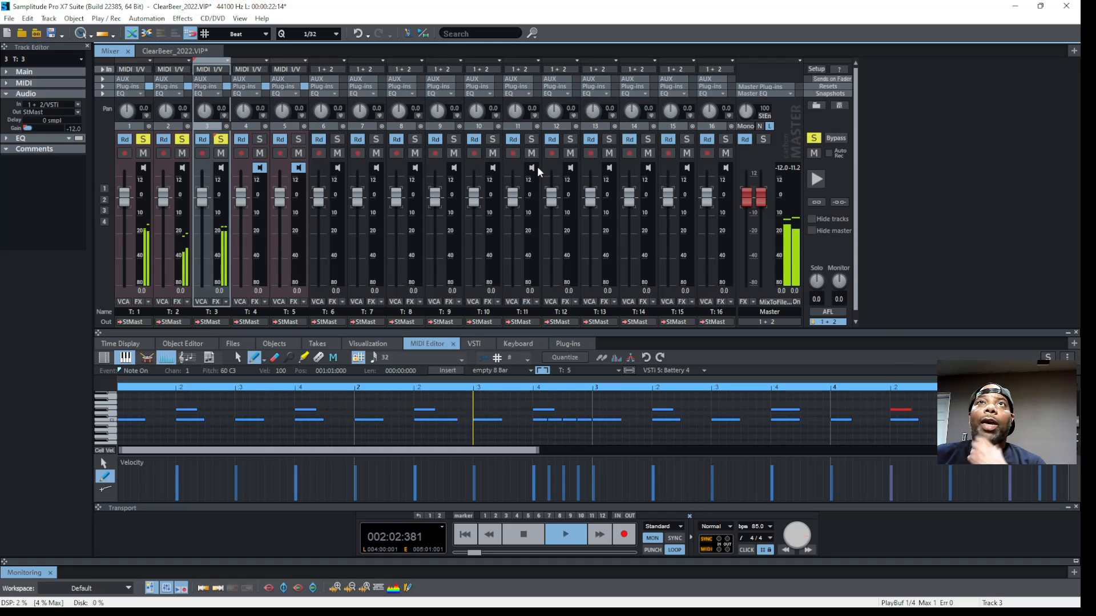
pyautogui.press('m')
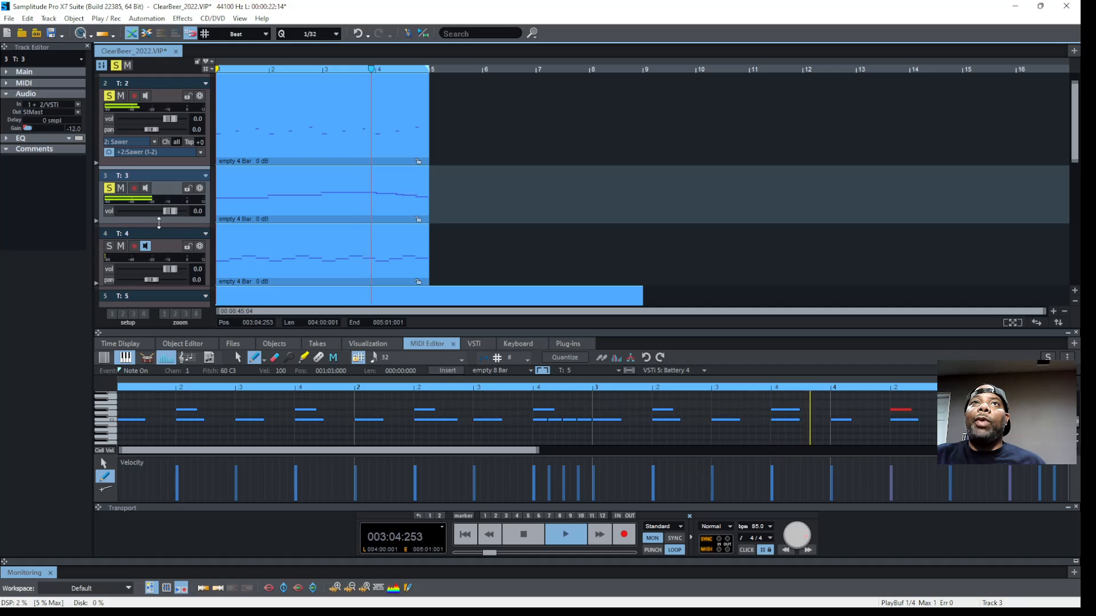
pyautogui.moveTo(160, 224); pyautogui.dragTo(159, 276)
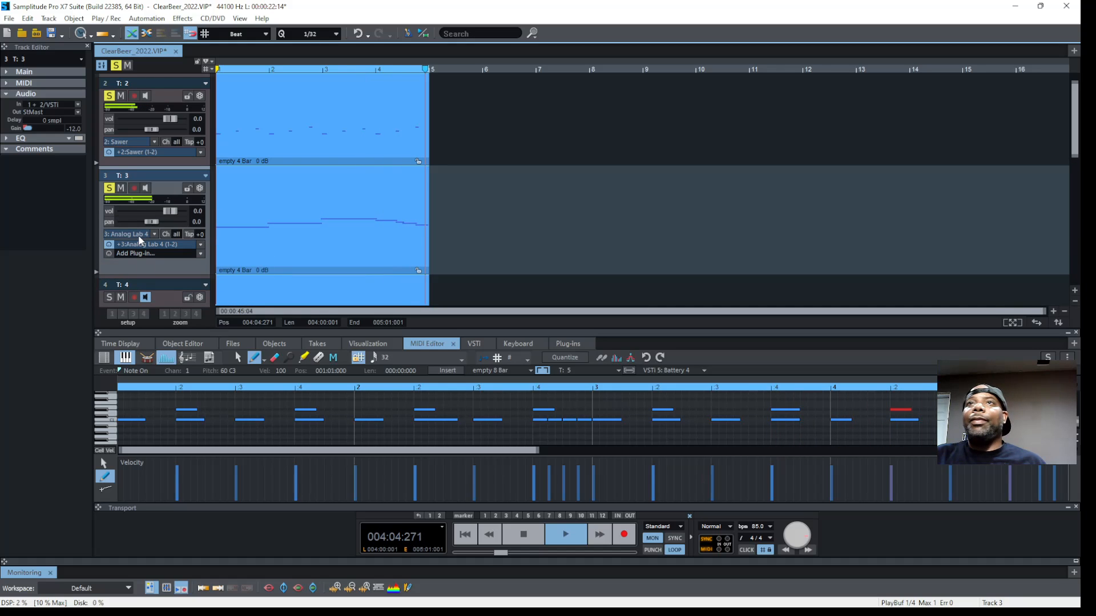
pyautogui.click(139, 240)
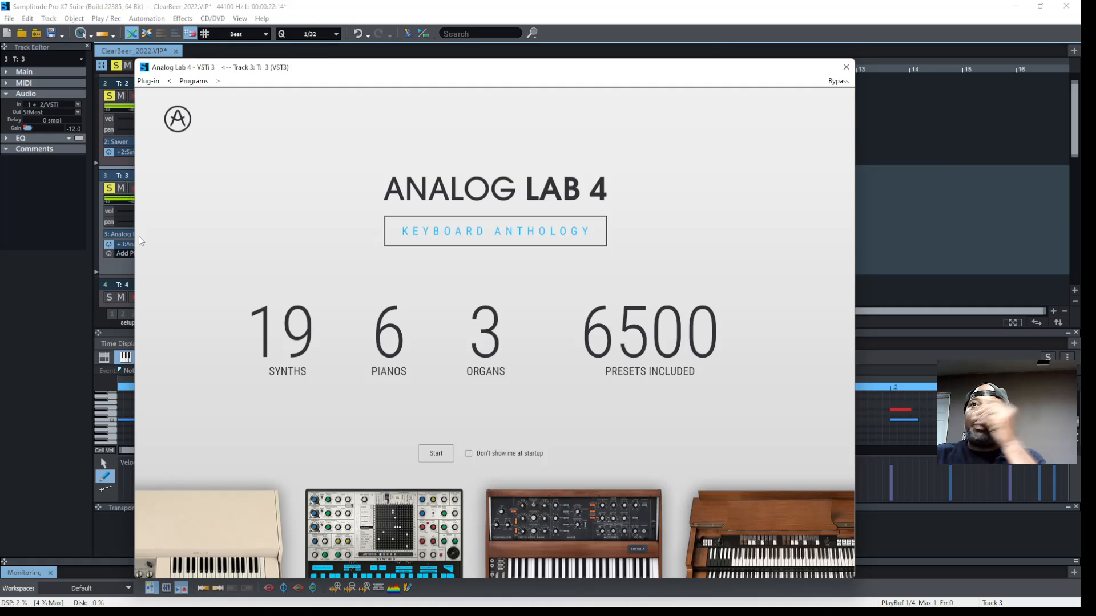
pyautogui.click(433, 454)
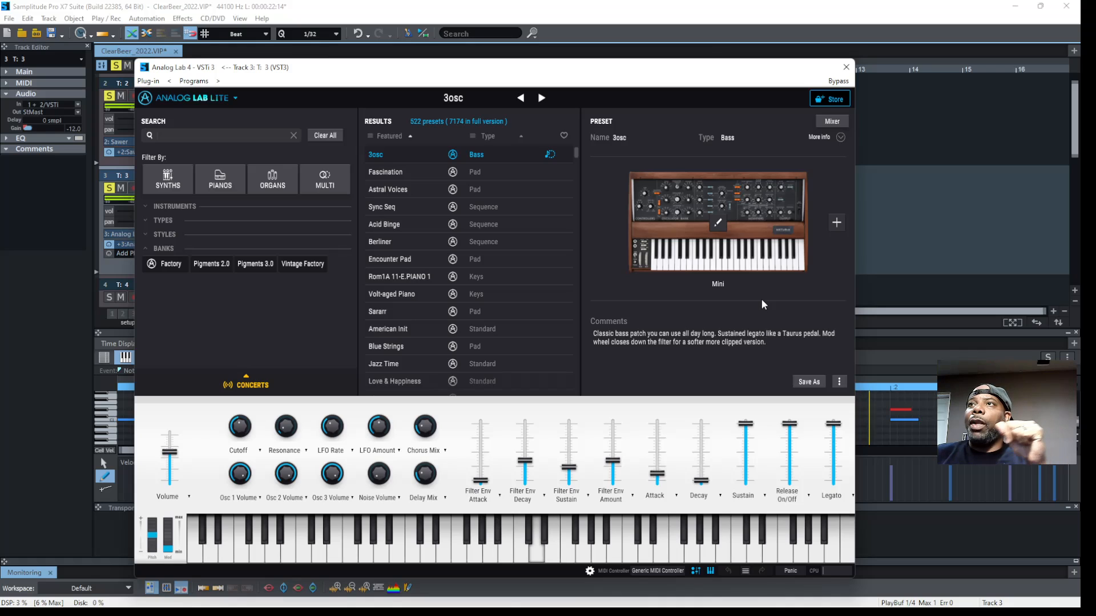
# Step: Reposition the Analog Lab 4 window and lower its Volume slightly, closing it and returning to the Mixer
pyautogui.moveTo(631, 71); pyautogui.dragTo(838, 115)
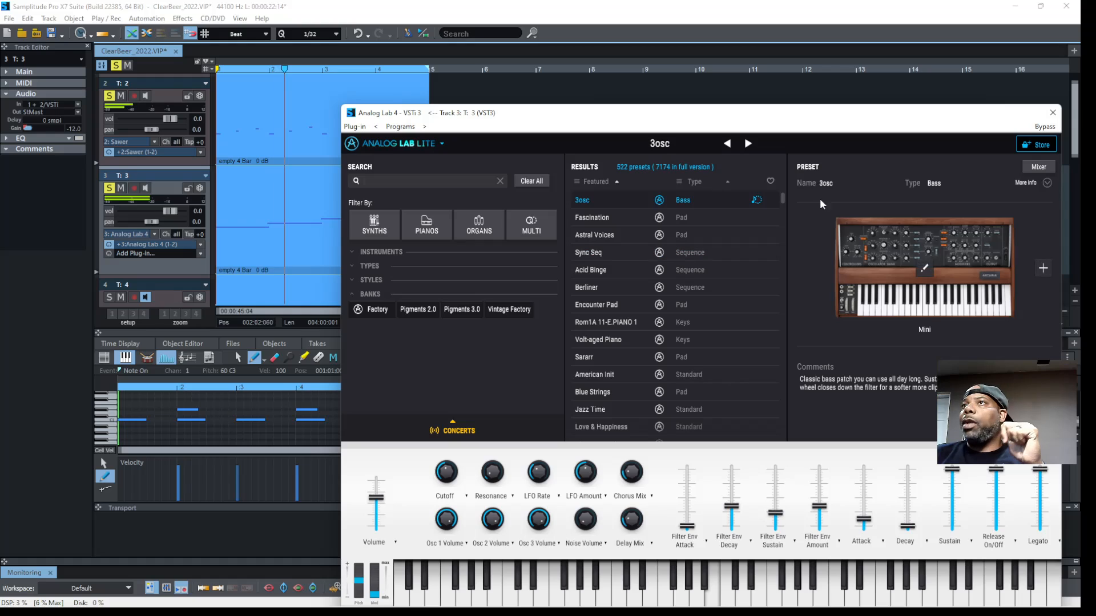
pyautogui.moveTo(837, 110); pyautogui.dragTo(779, 111)
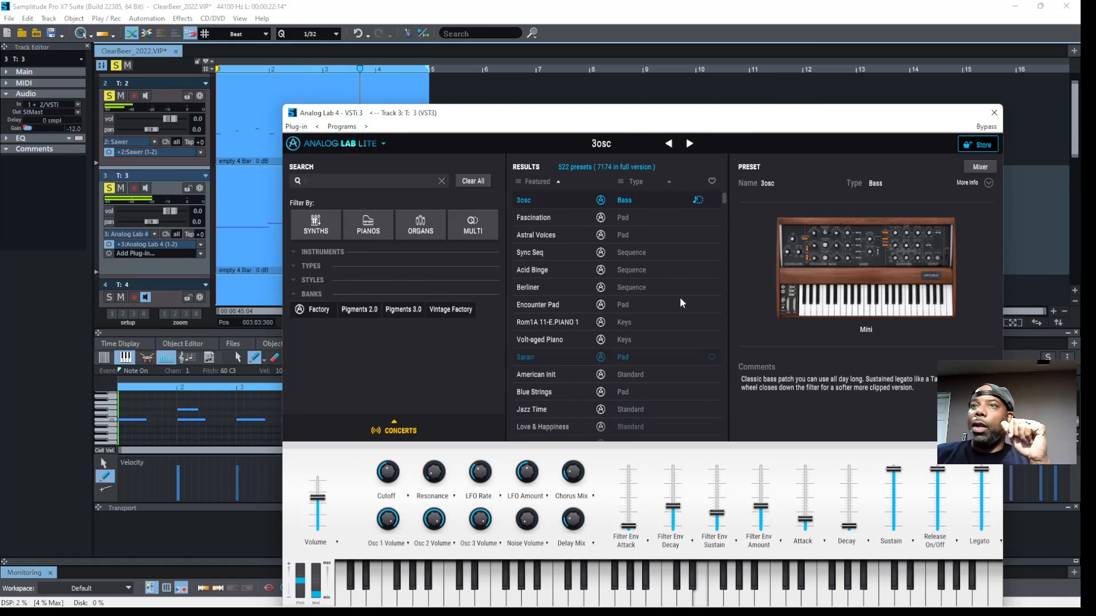
pyautogui.moveTo(702, 113); pyautogui.dragTo(711, 74)
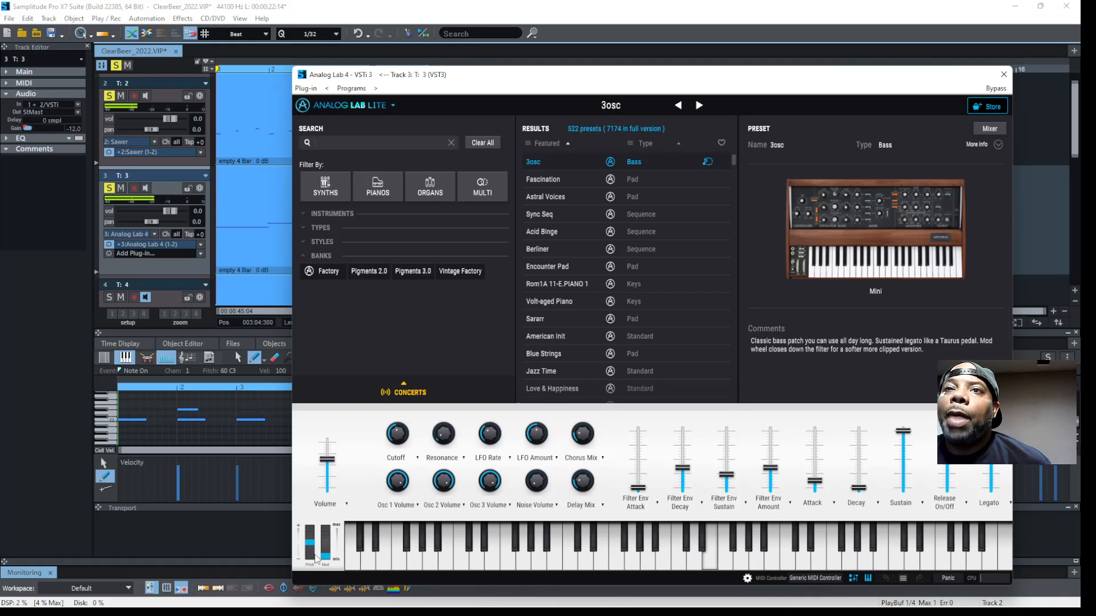
pyautogui.moveTo(330, 459)
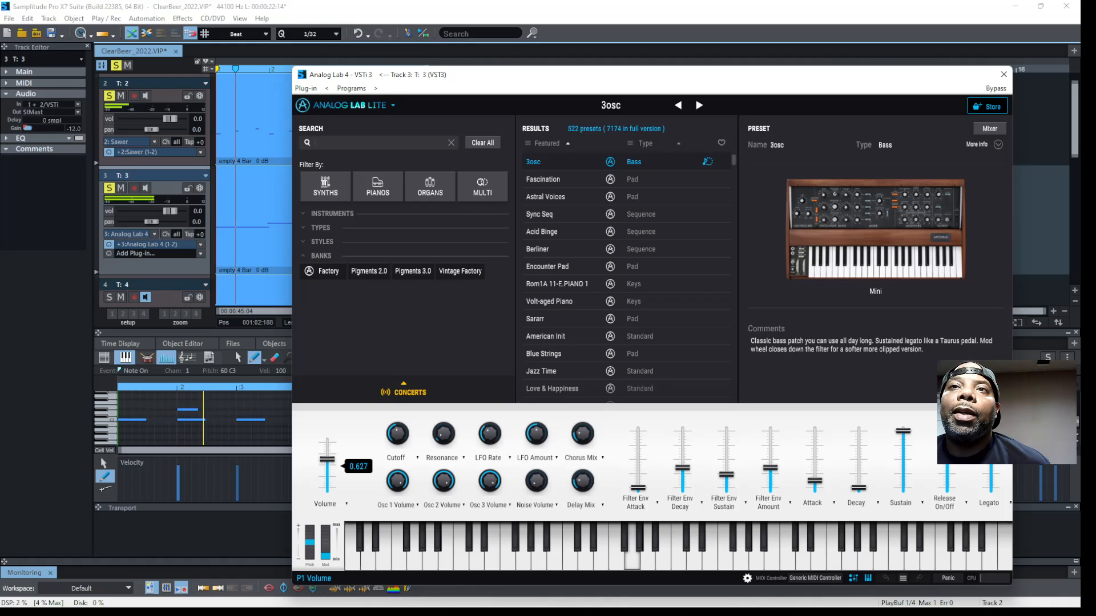
pyautogui.moveTo(329, 462)
pyautogui.mouseDown()
pyautogui.moveTo(329, 492)
pyautogui.moveTo(327, 469)
pyautogui.mouseUp()
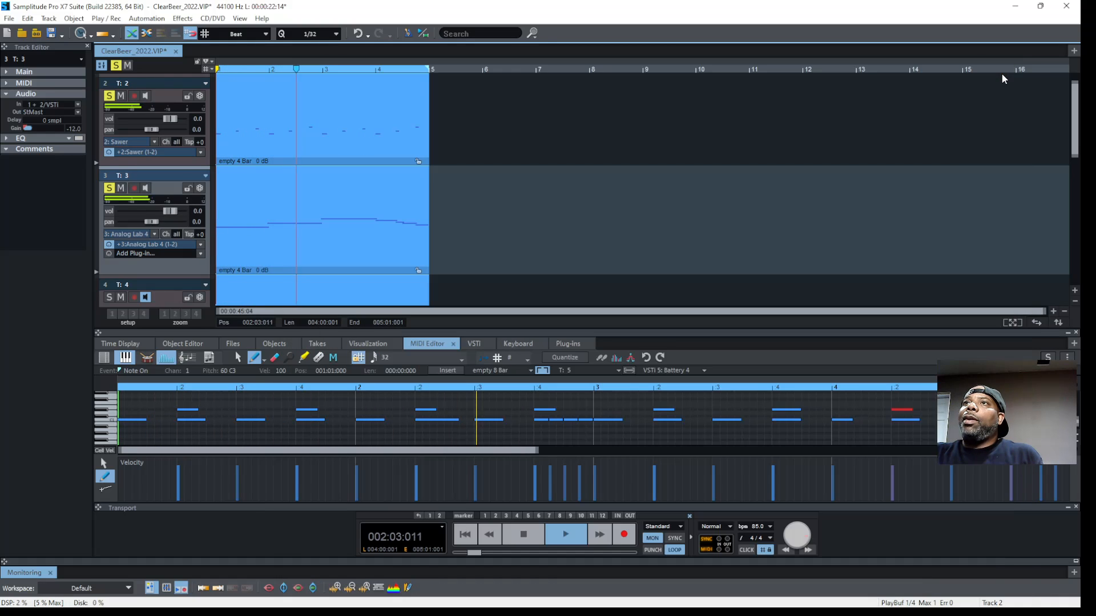
pyautogui.click(1004, 75)
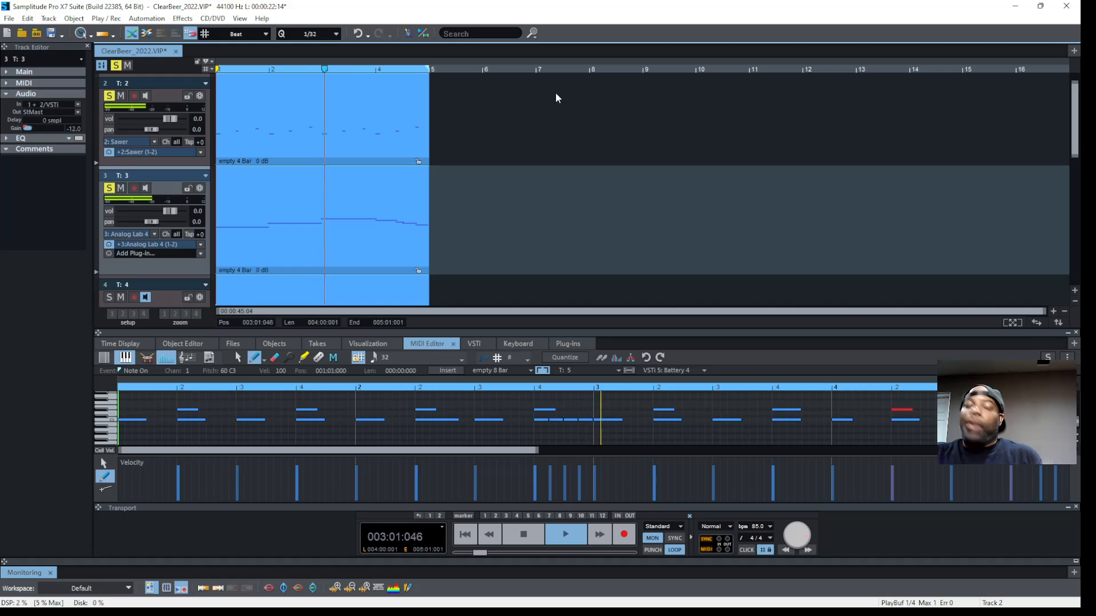
pyautogui.press('m')
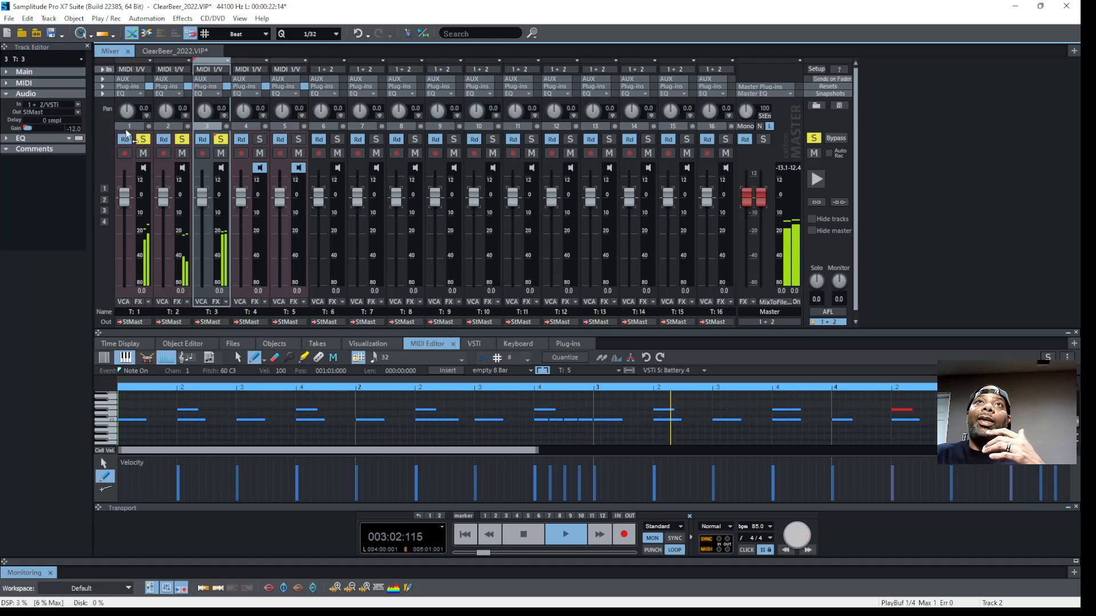
# Step: Solo and activate track 4, and open its Hybrid_x64 instrument after enlarging the track in the arrangement
pyautogui.click(260, 140)
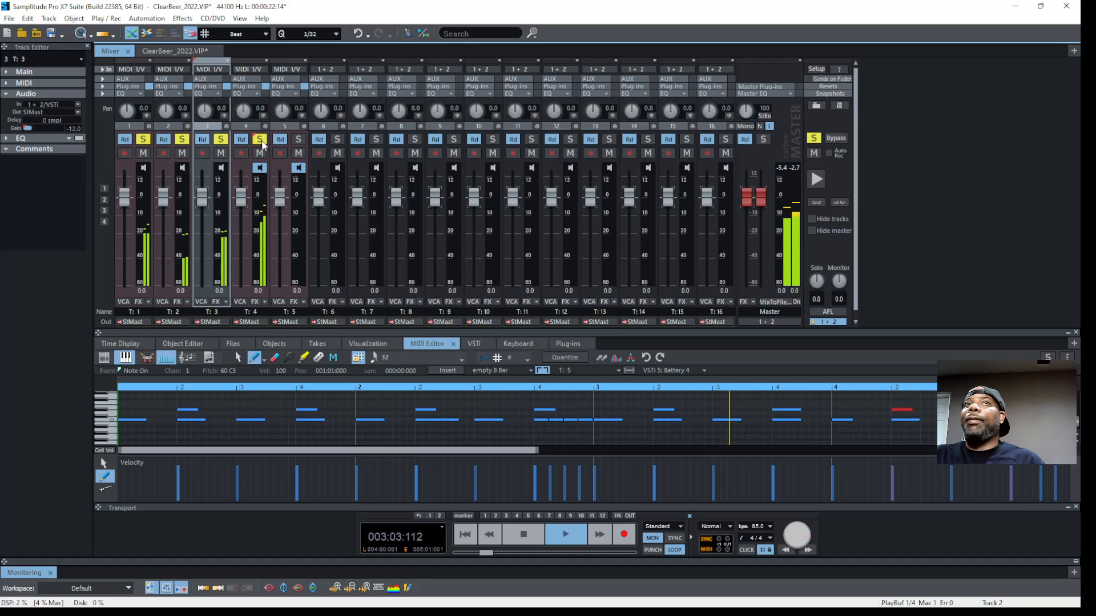
pyautogui.click(248, 63)
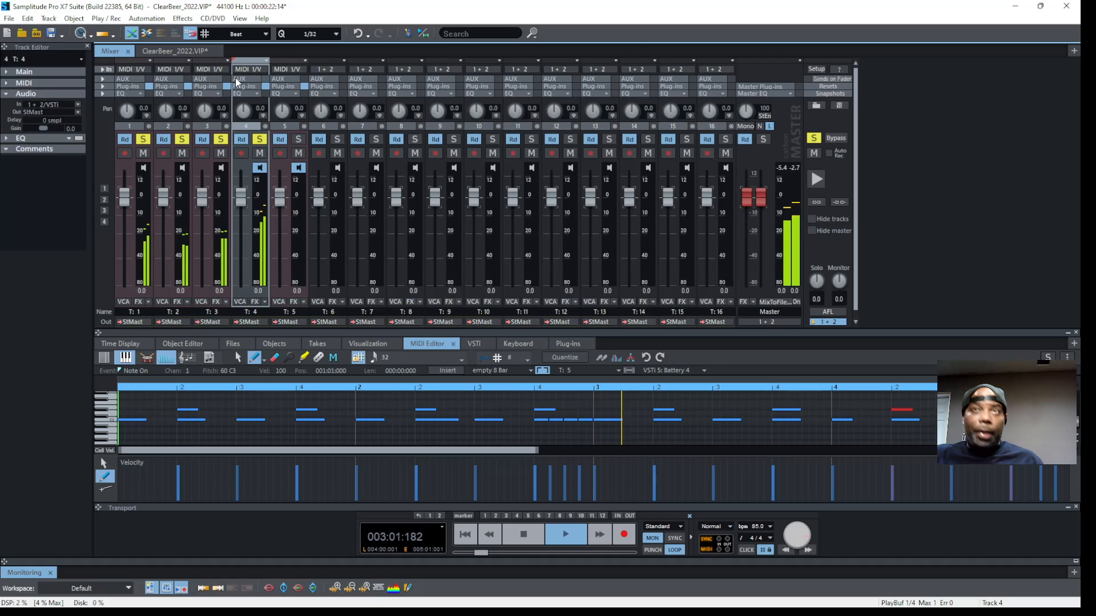
pyautogui.press('m')
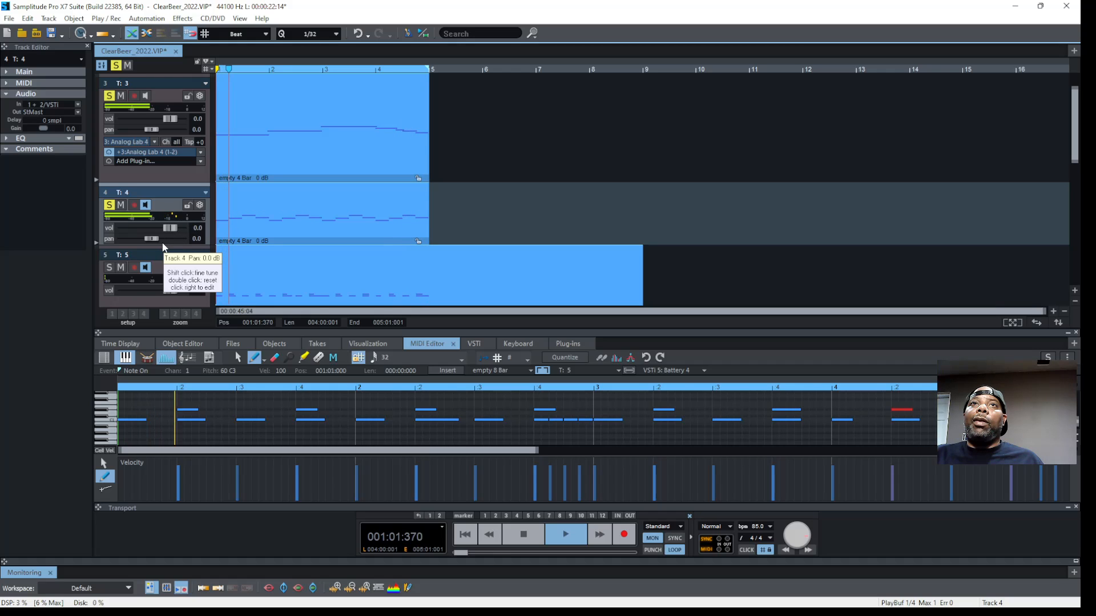
pyautogui.moveTo(163, 245); pyautogui.dragTo(153, 288)
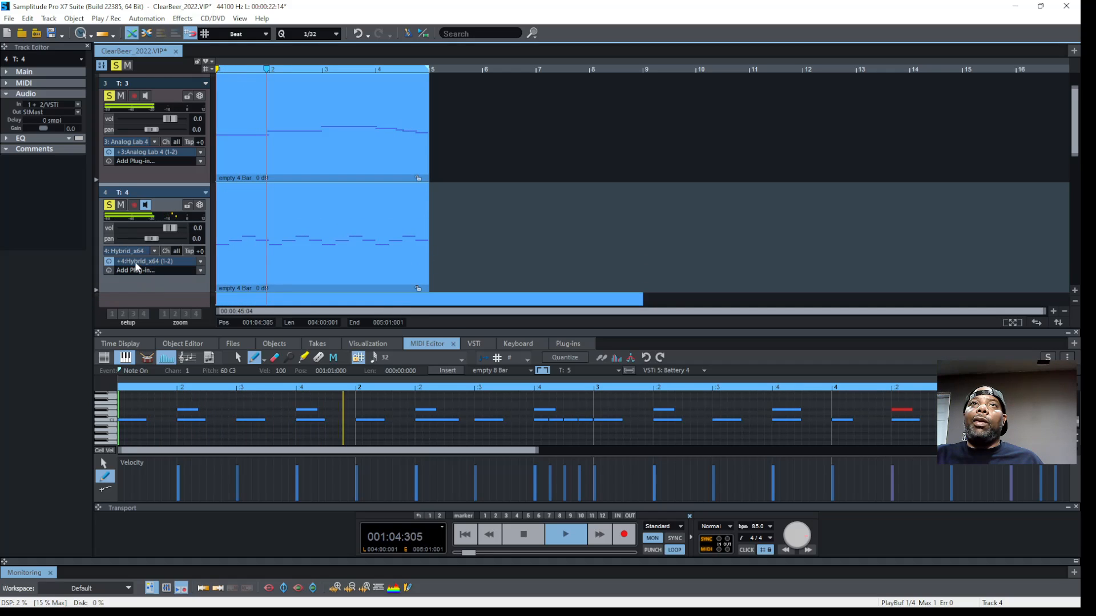
pyautogui.click(134, 262)
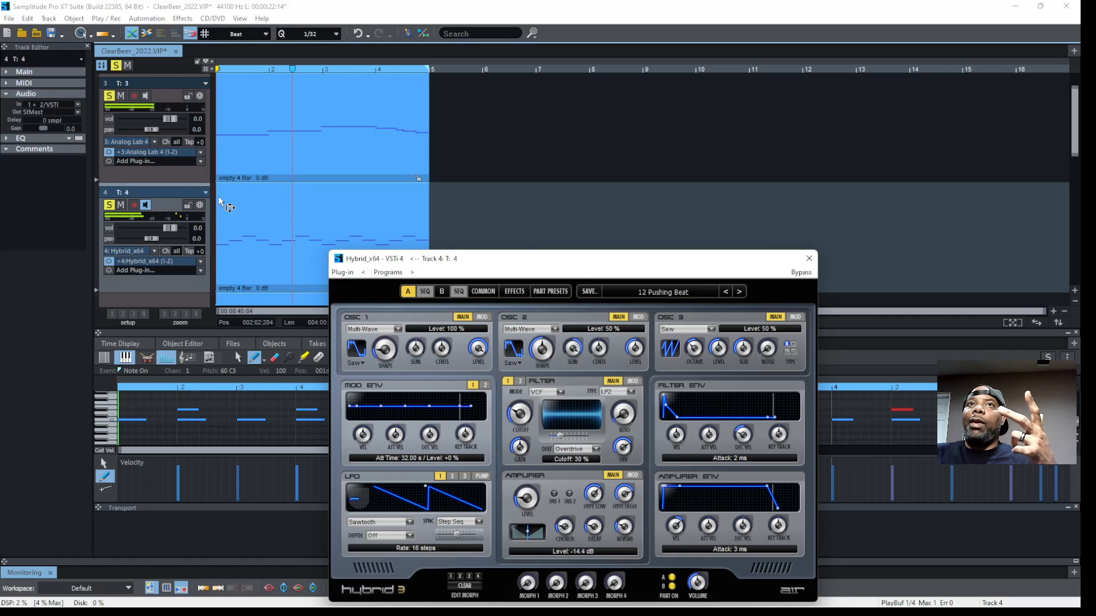
# Step: Reset track 4's peak indicators in the arrangement and the Mixer, and lower its input gain to -12 dB
pyautogui.click(177, 215)
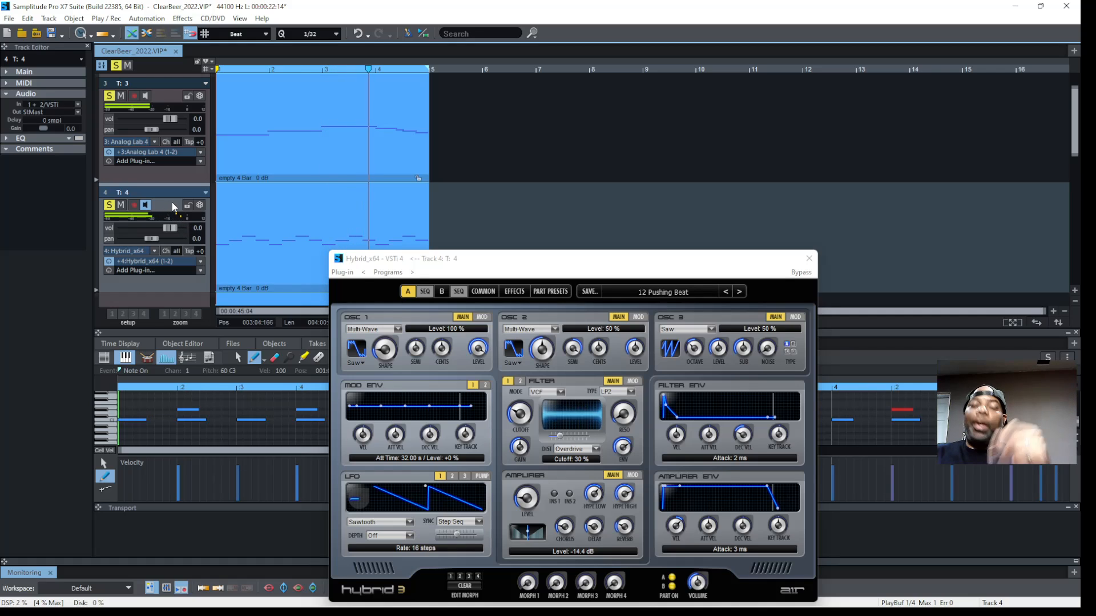
pyautogui.press('m')
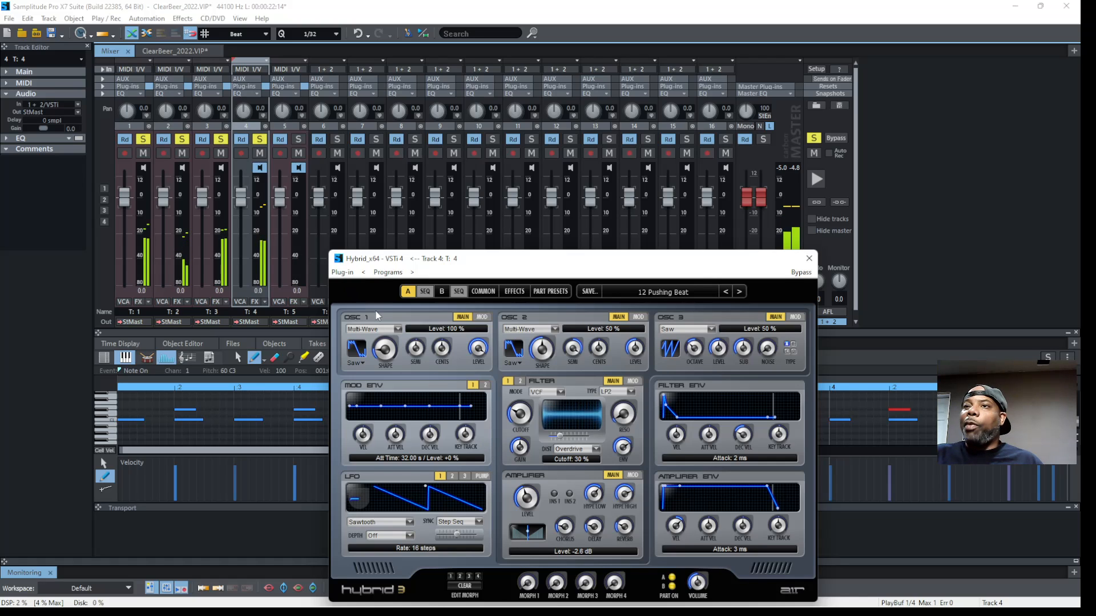
pyautogui.click(263, 218)
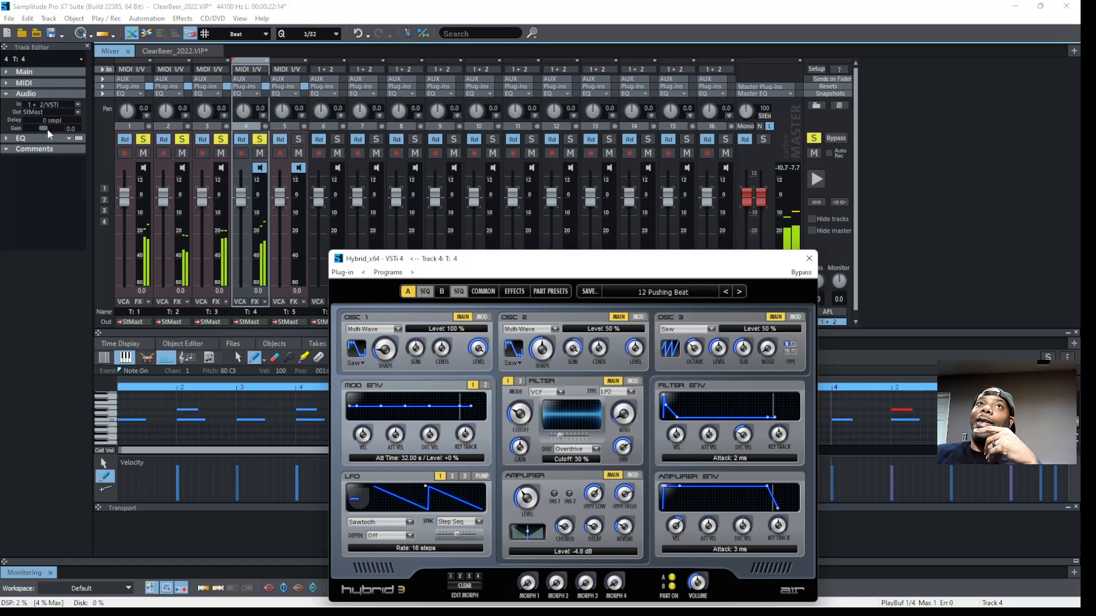
pyautogui.moveTo(42, 129); pyautogui.dragTo(20, 134)
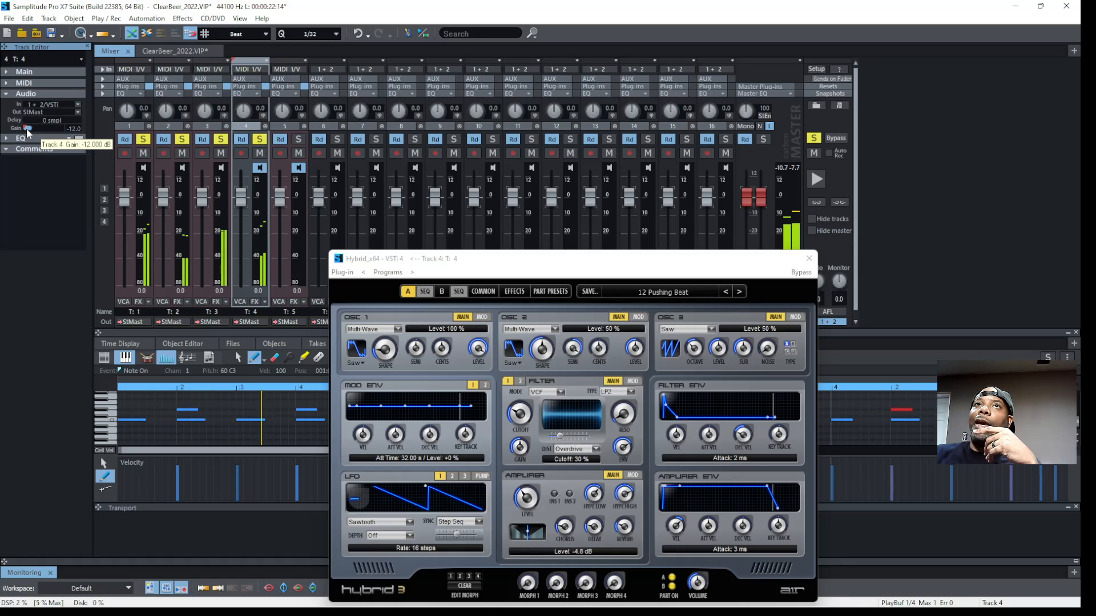
# Step: Unsolo tracks 1 to 3, then raise track 4's Hybrid amplifier level to -0.7 dB and its input gain to -4.1 dB
pyautogui.click(221, 140)
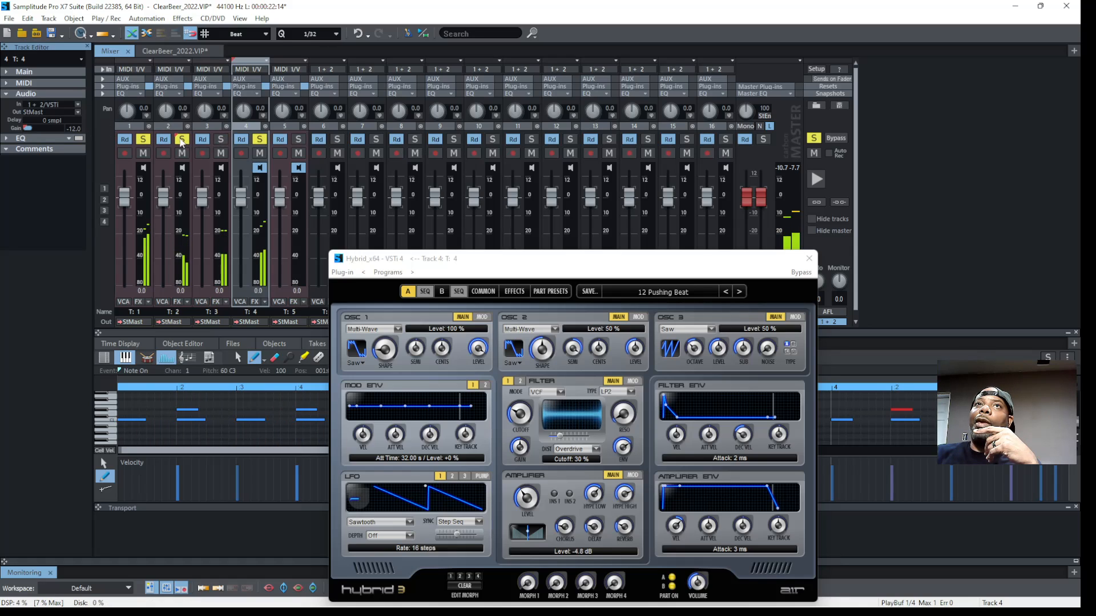
pyautogui.click(181, 141)
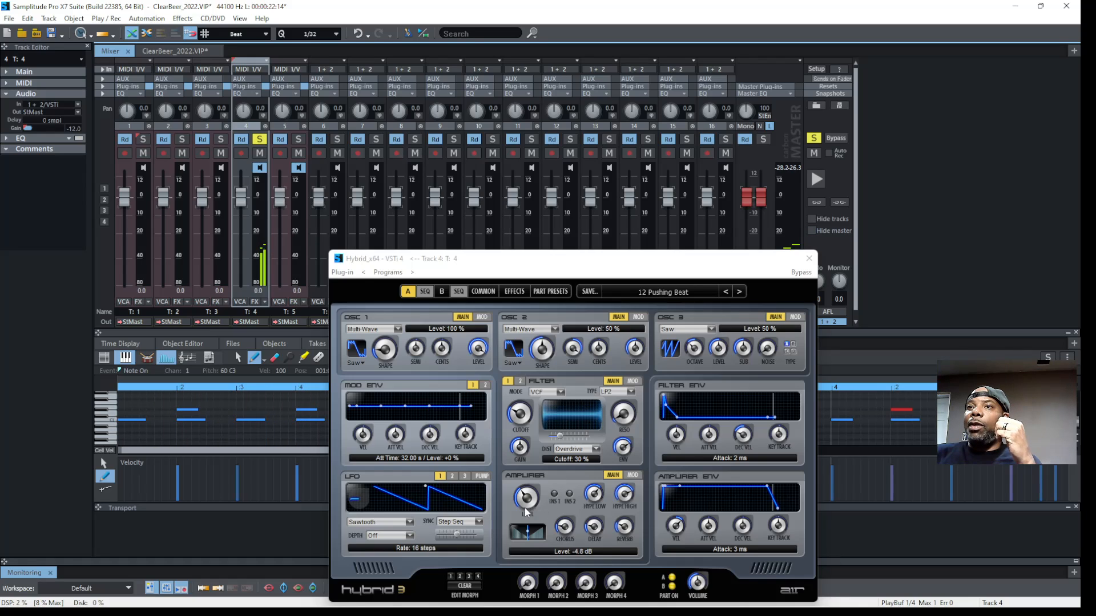
pyautogui.moveTo(523, 506); pyautogui.dragTo(523, 495)
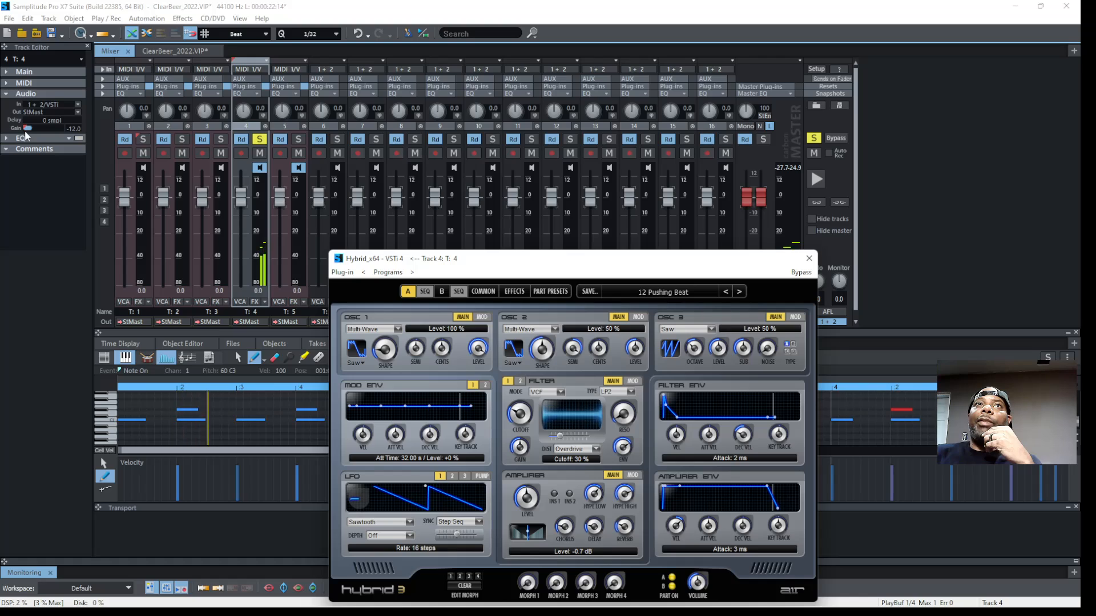
pyautogui.moveTo(28, 129); pyautogui.dragTo(36, 128)
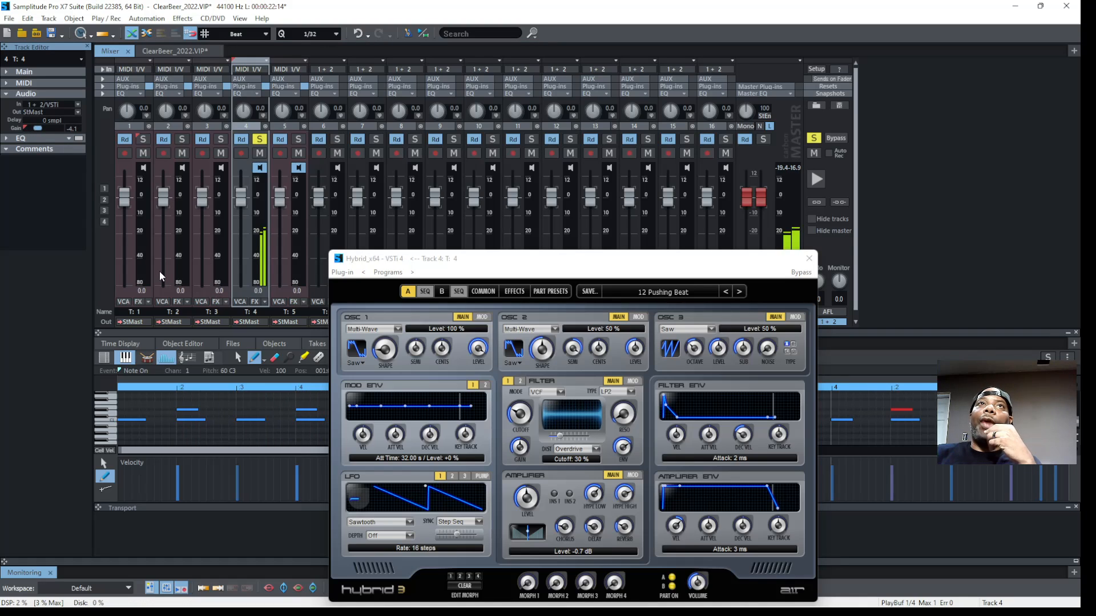
# Step: Solo tracks 1 to 3 again alongside track 4, and move the Hybrid_x64 window clear of the master meters
pyautogui.click(221, 139)
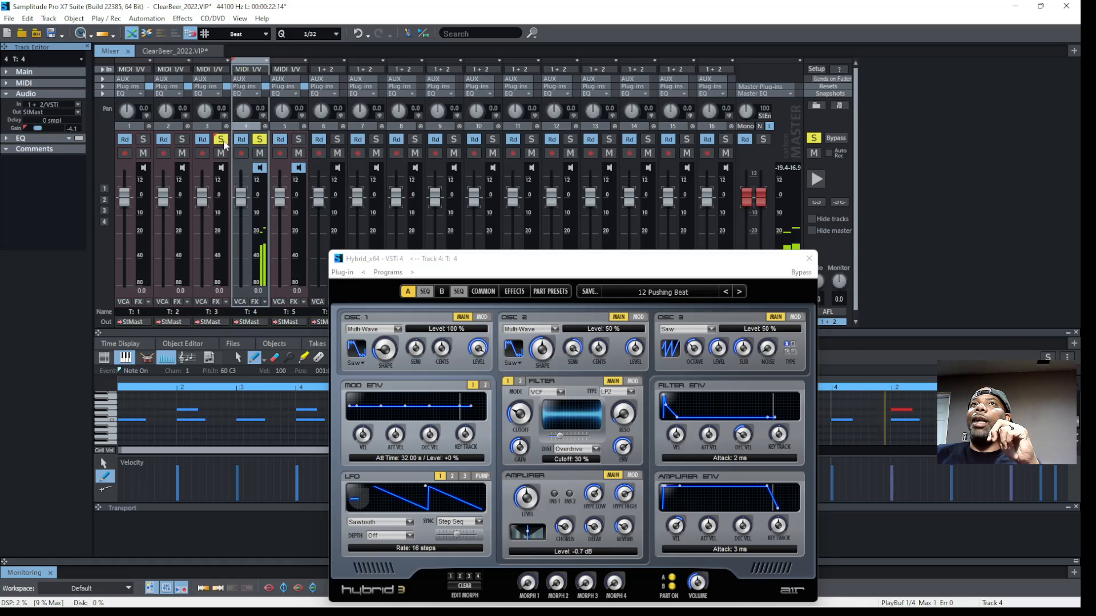
pyautogui.click(147, 139)
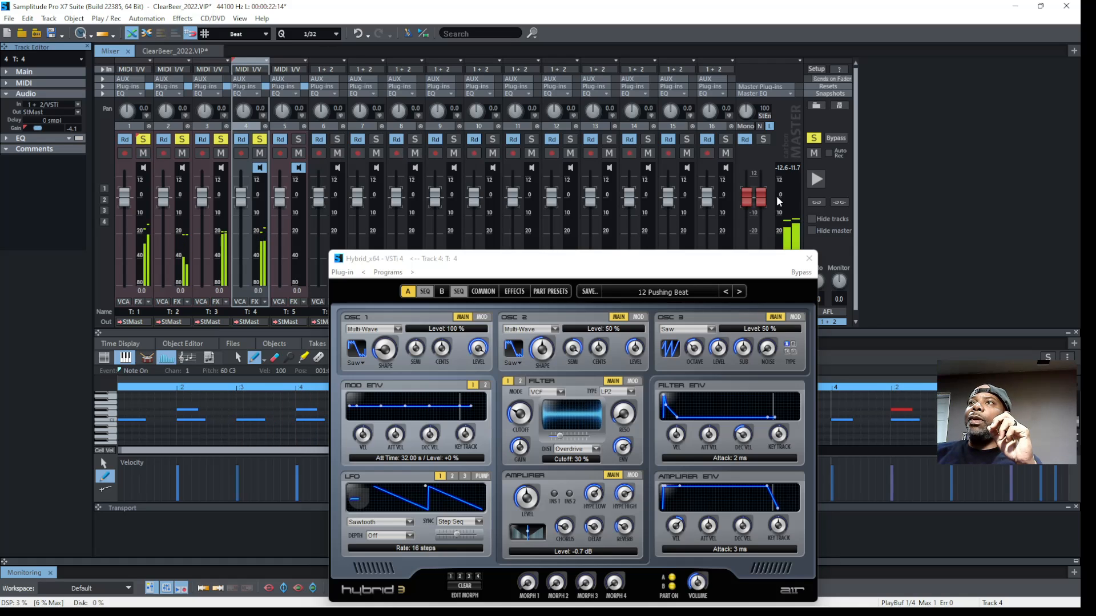
pyautogui.moveTo(764, 259); pyautogui.dragTo(756, 334)
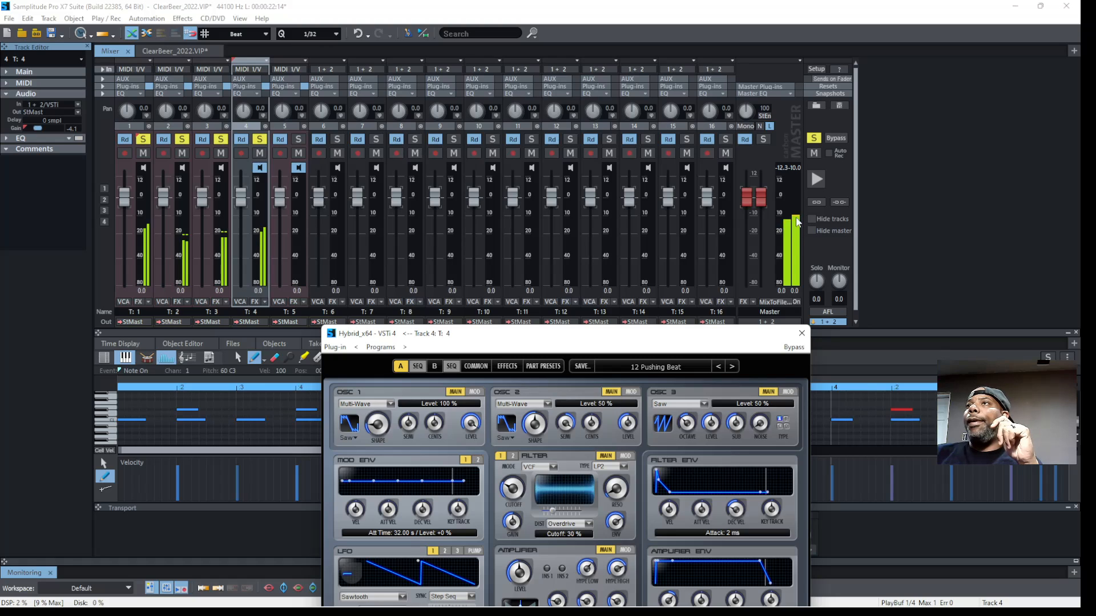
pyautogui.click(796, 220)
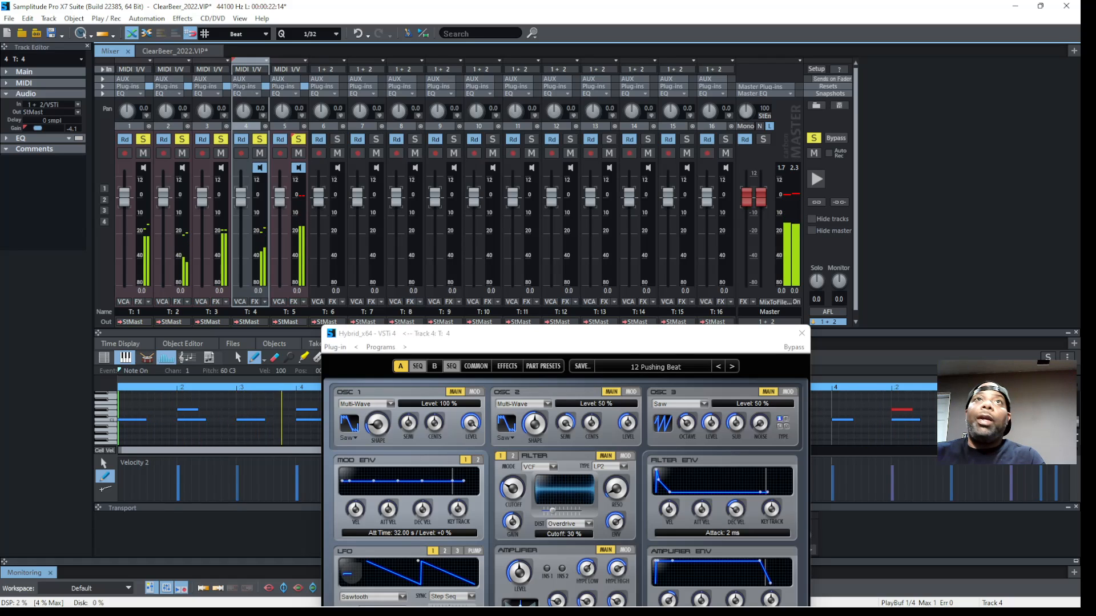
# Step: Select track 5, enlarge it in the arrangement to expose its plug-in slots, and open its Battery 4 instrument
pyautogui.click(259, 69)
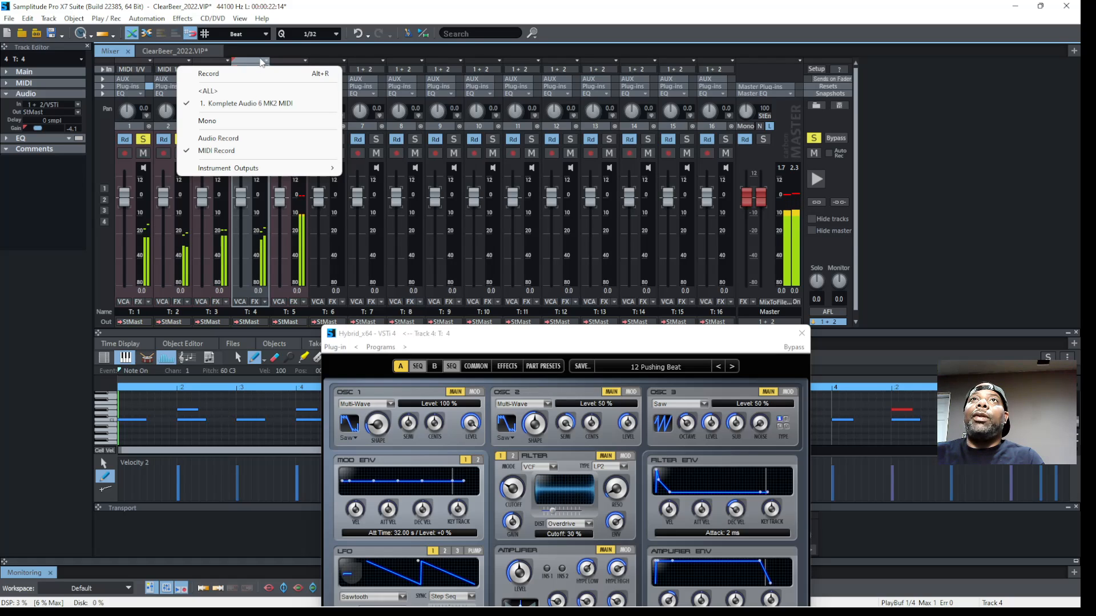
pyautogui.click(259, 62)
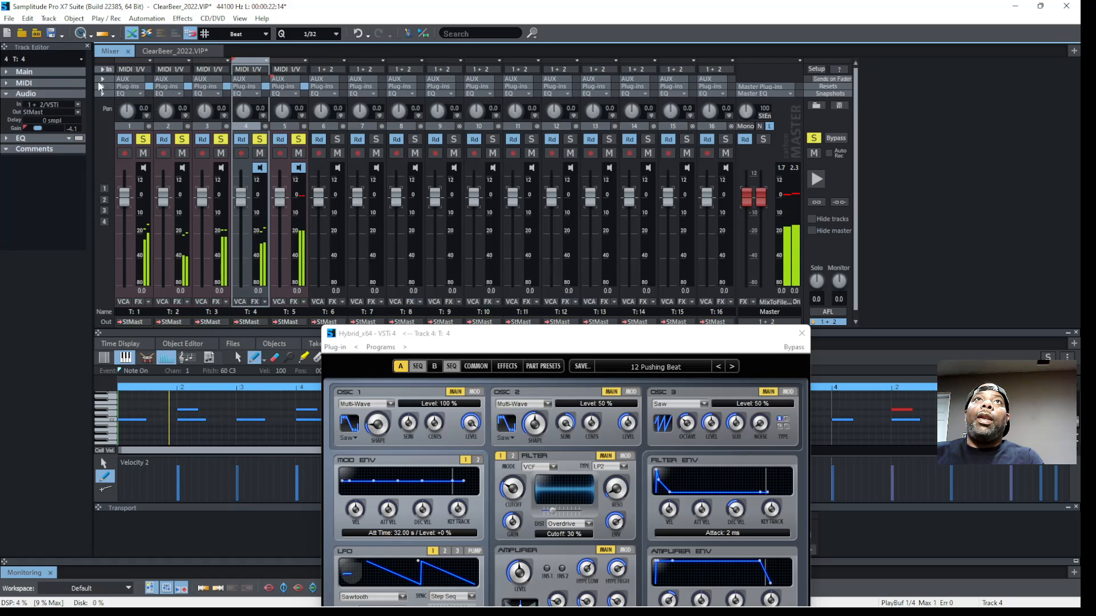
pyautogui.click(303, 77)
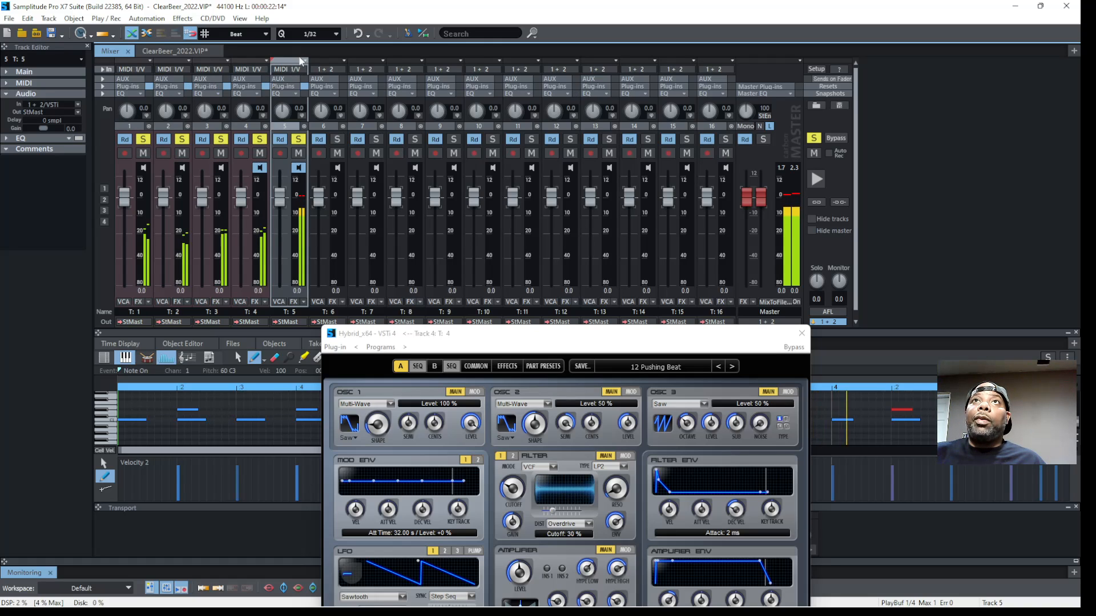
pyautogui.press('m')
pyautogui.scroll(-1, 285, 140)
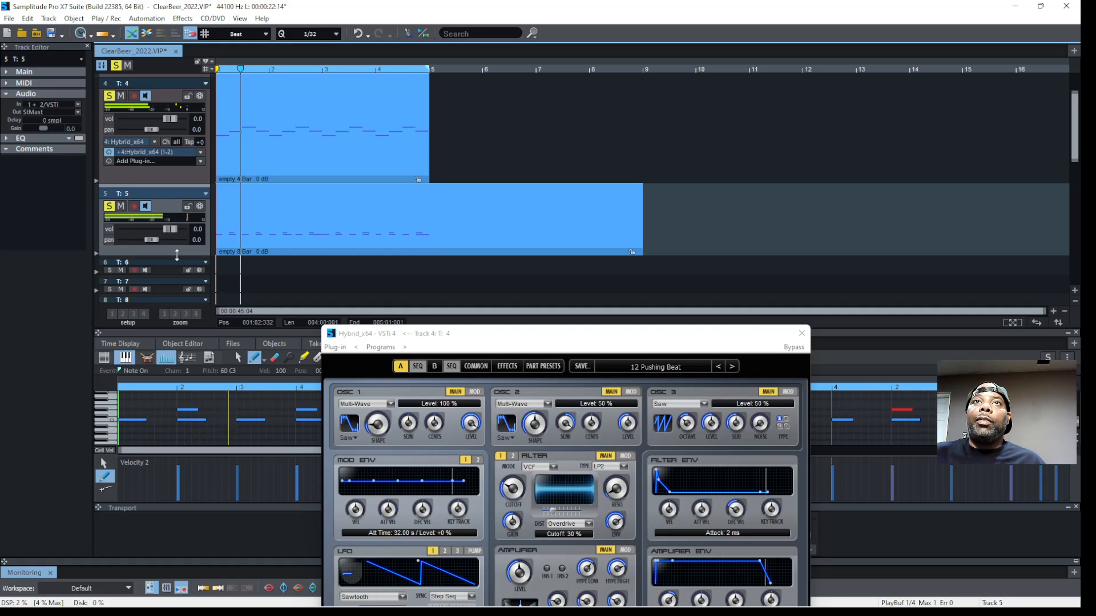
pyautogui.moveTo(180, 256); pyautogui.dragTo(179, 295)
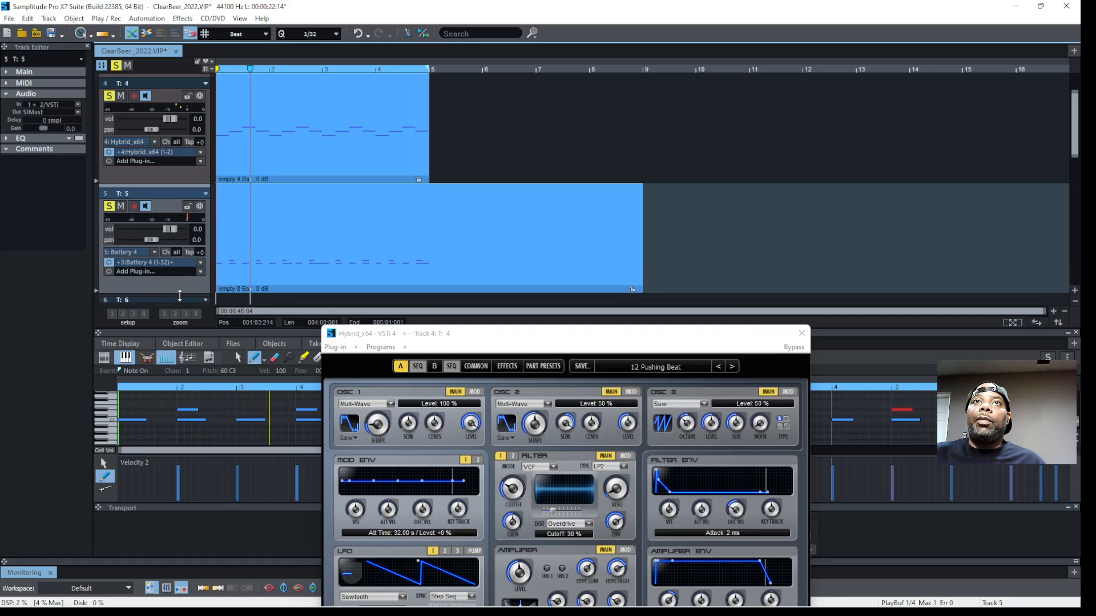
pyautogui.click(170, 263)
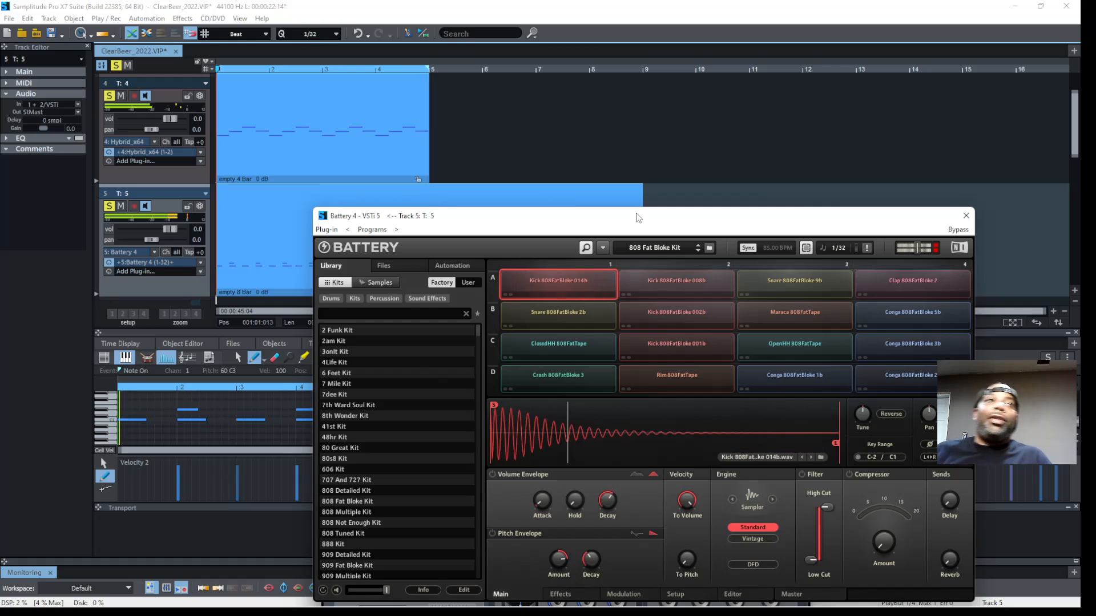
# Step: Unsolo tracks 4, 3, 2 and 1 in the arrangement so that only track 5 stays soloed
pyautogui.moveTo(623, 611)
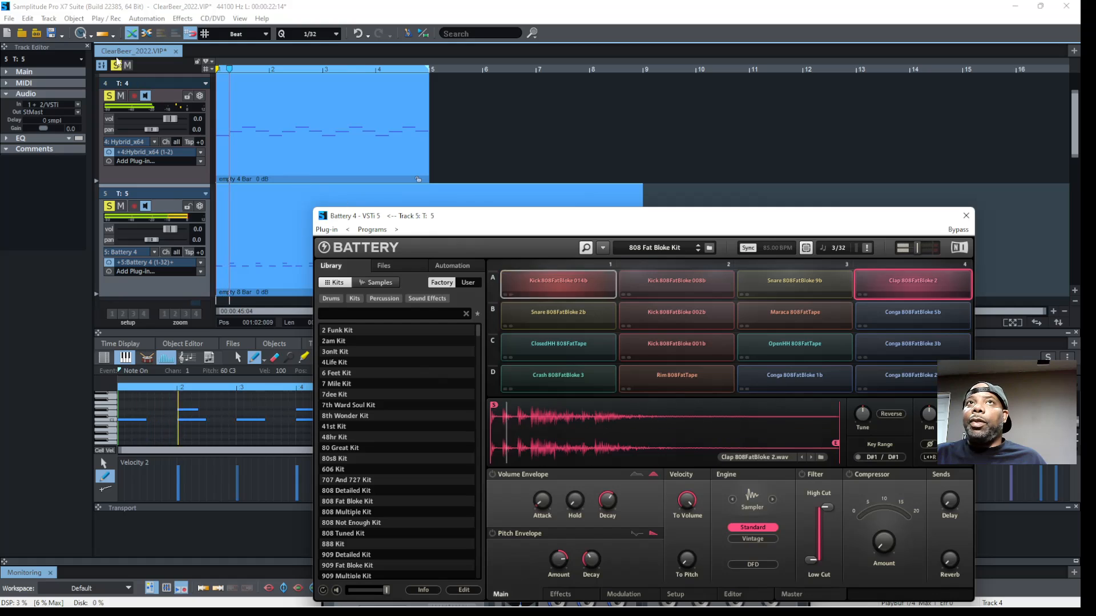
pyautogui.click(111, 93)
pyautogui.scroll(2, 112, 95)
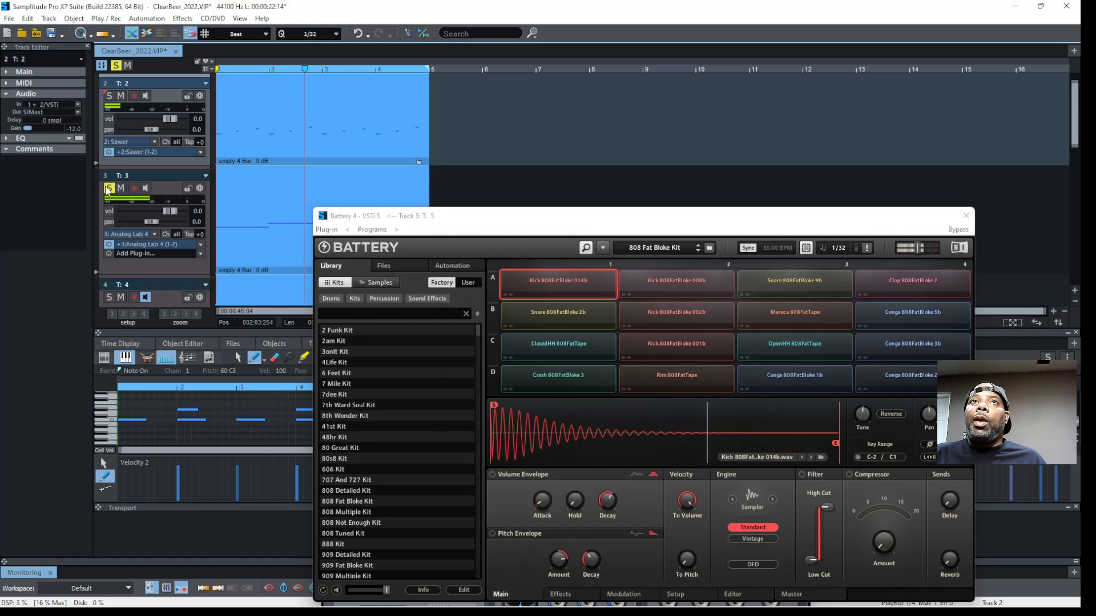
pyautogui.scroll(1, 268, 171)
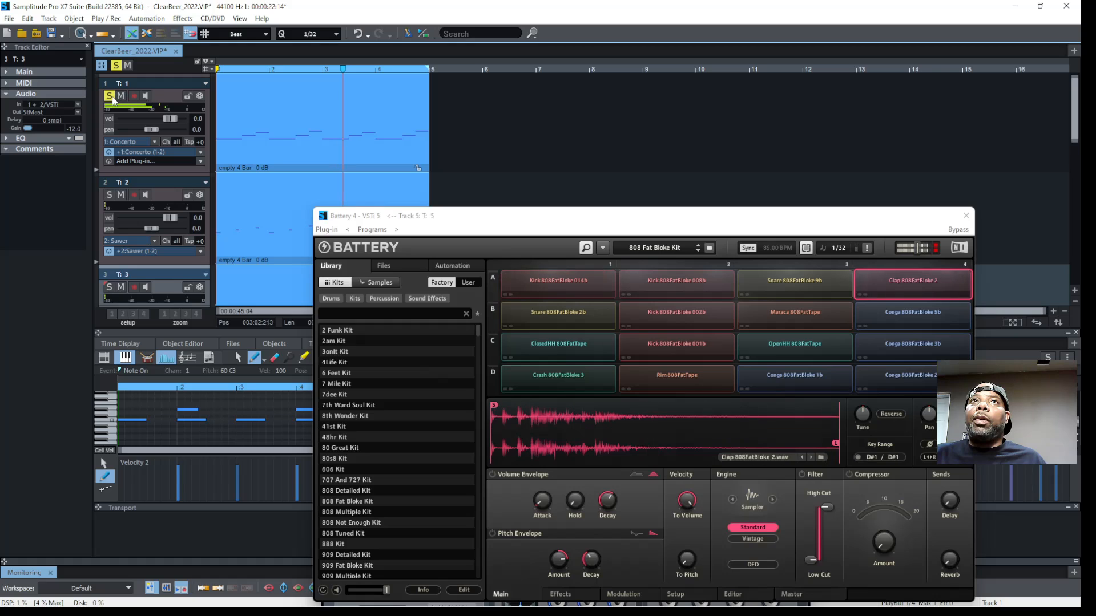
pyautogui.click(268, 171)
pyautogui.scroll(-4, 541, 116)
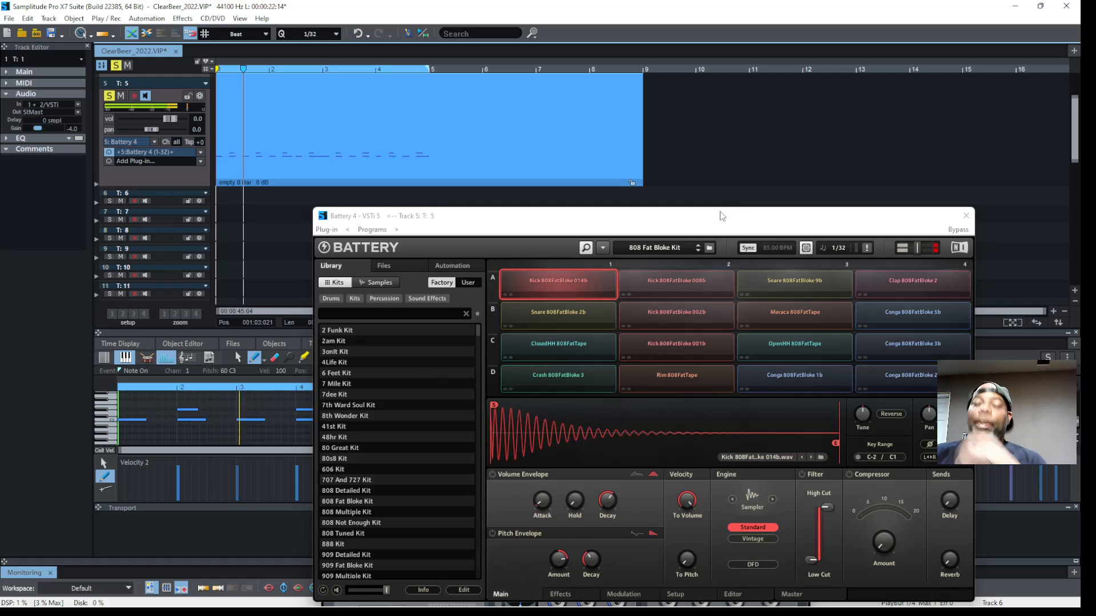
# Step: Return to the Mixer and reposition the Battery 4 window below the channel faders and meters
pyautogui.press('m')
pyautogui.moveTo(729, 213); pyautogui.dragTo(636, 433)
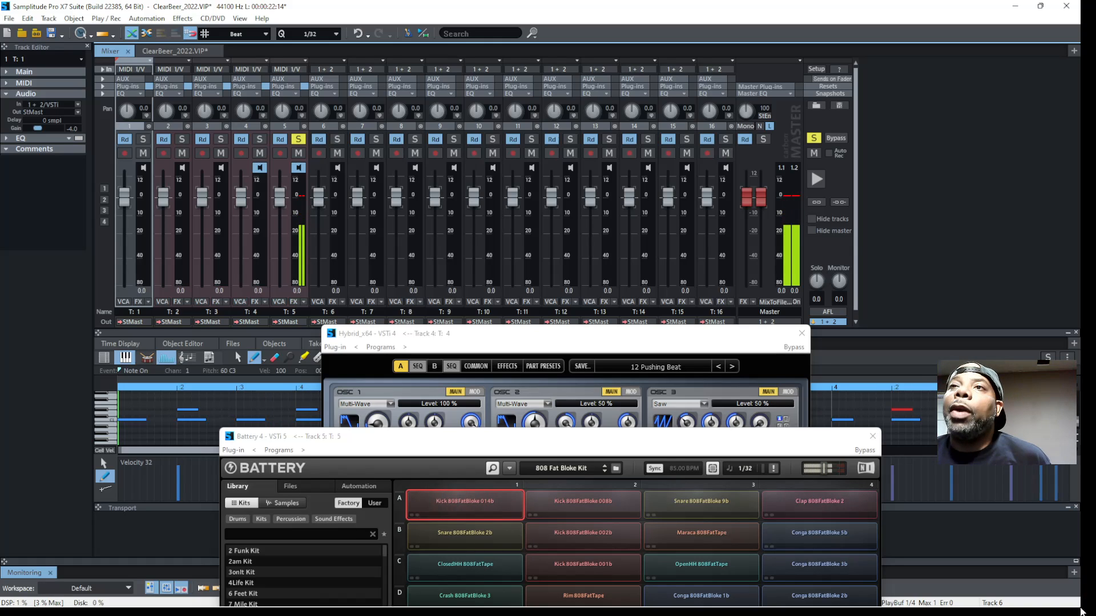
pyautogui.moveTo(582, 448); pyautogui.dragTo(466, 234)
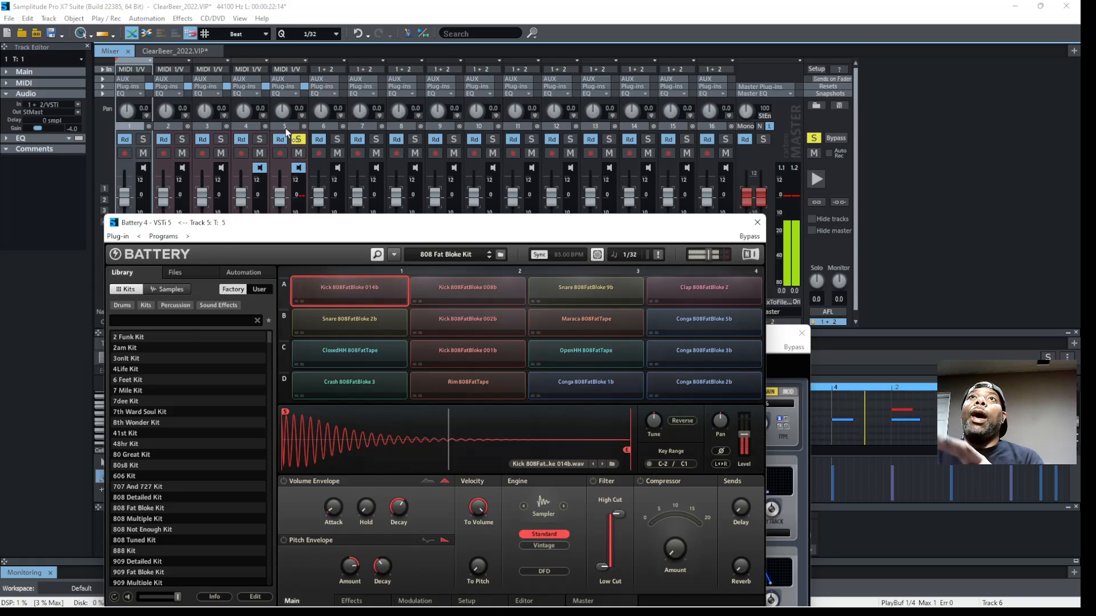
pyautogui.moveTo(344, 234); pyautogui.dragTo(326, 309)
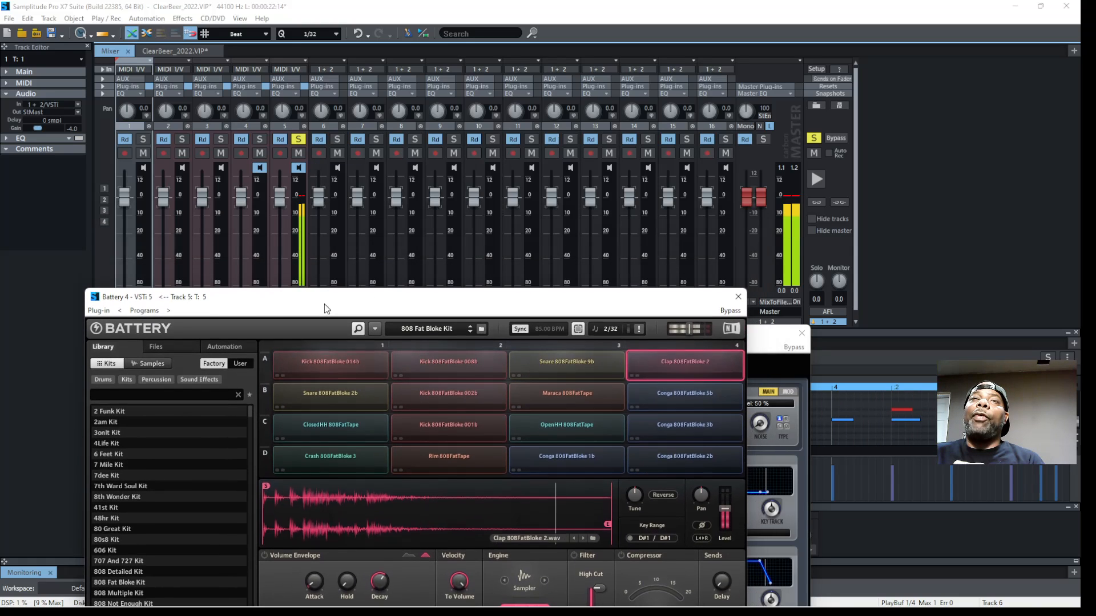
pyautogui.moveTo(207, 301); pyautogui.dragTo(179, 301)
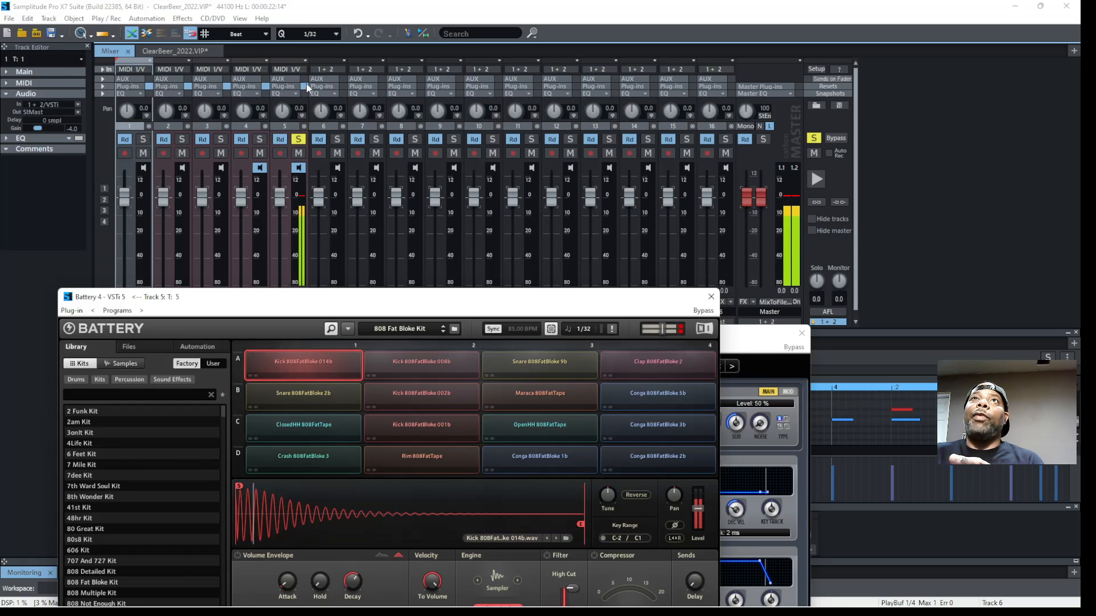
# Step: Select track 5 in the Mixer and lower its input gain to -12 dB
pyautogui.click(292, 69)
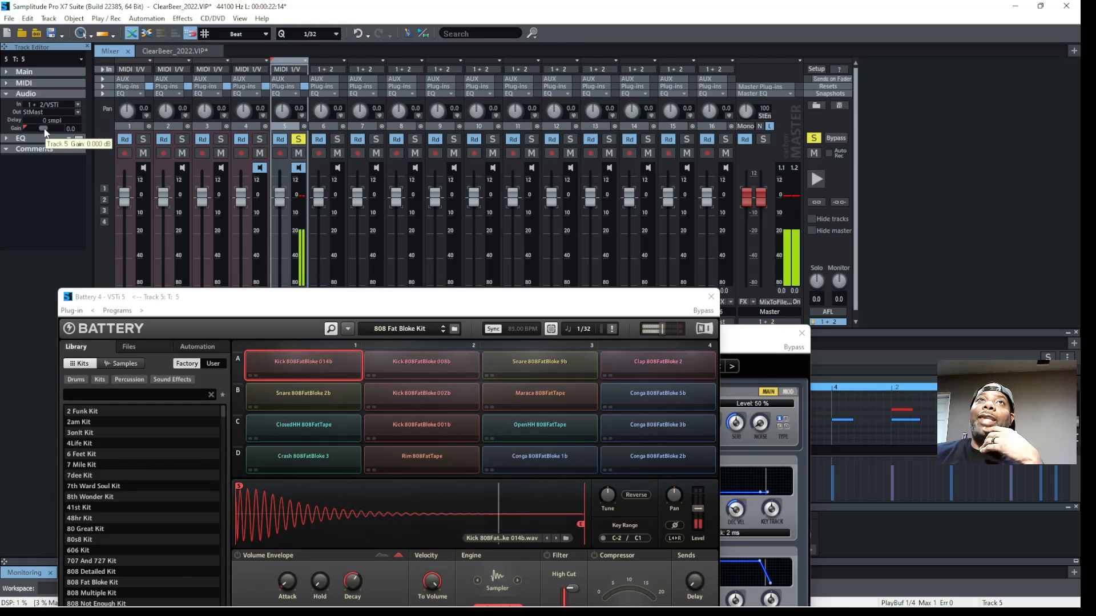
pyautogui.moveTo(44, 131); pyautogui.dragTo(19, 132)
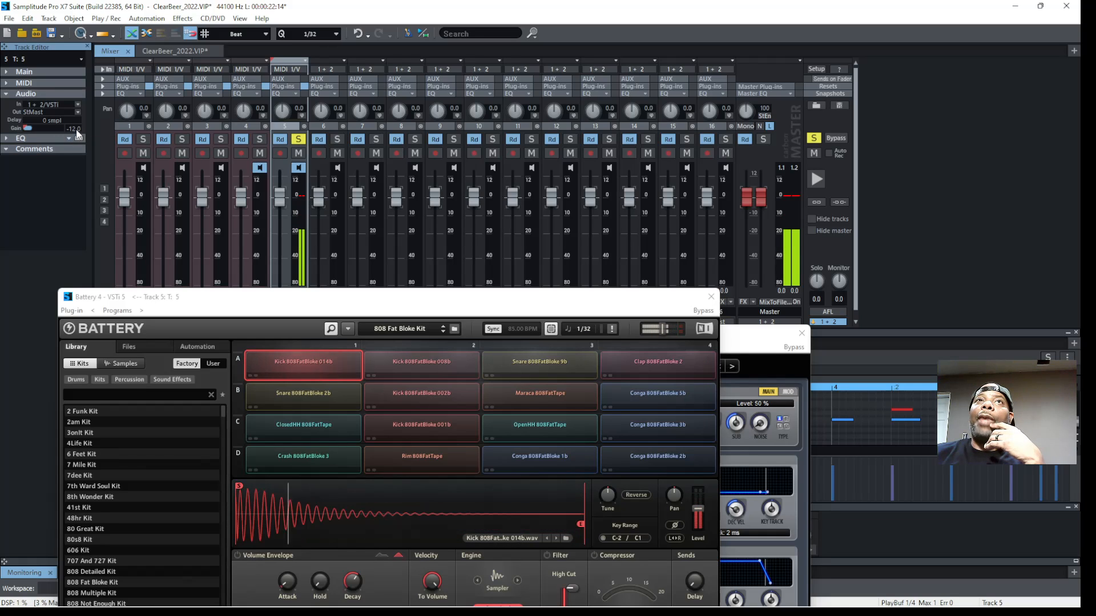
pyautogui.write('0.00')
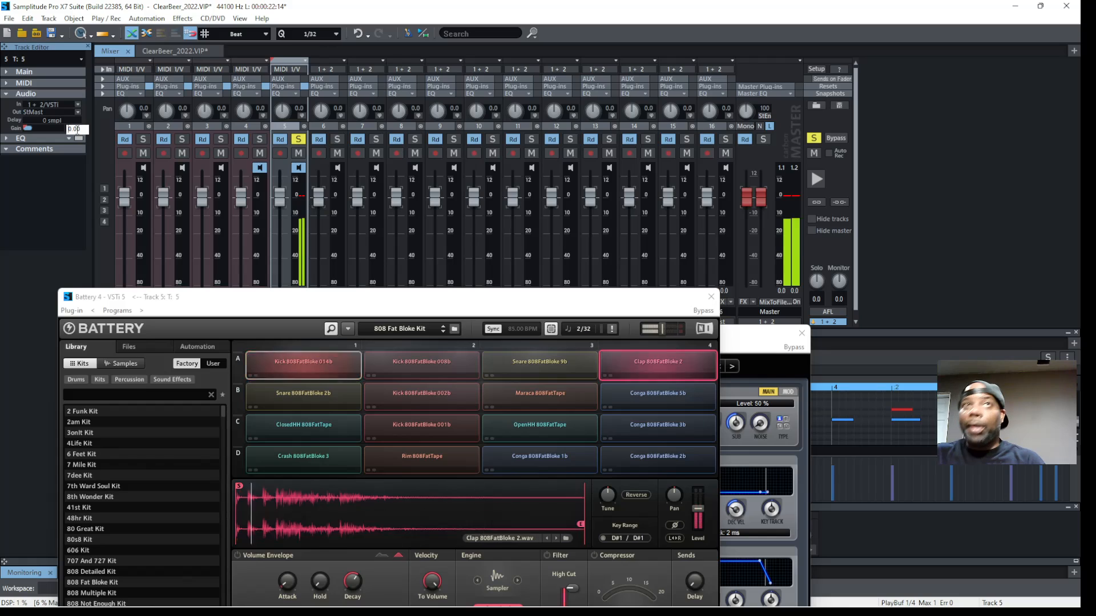
pyautogui.click(84, 186)
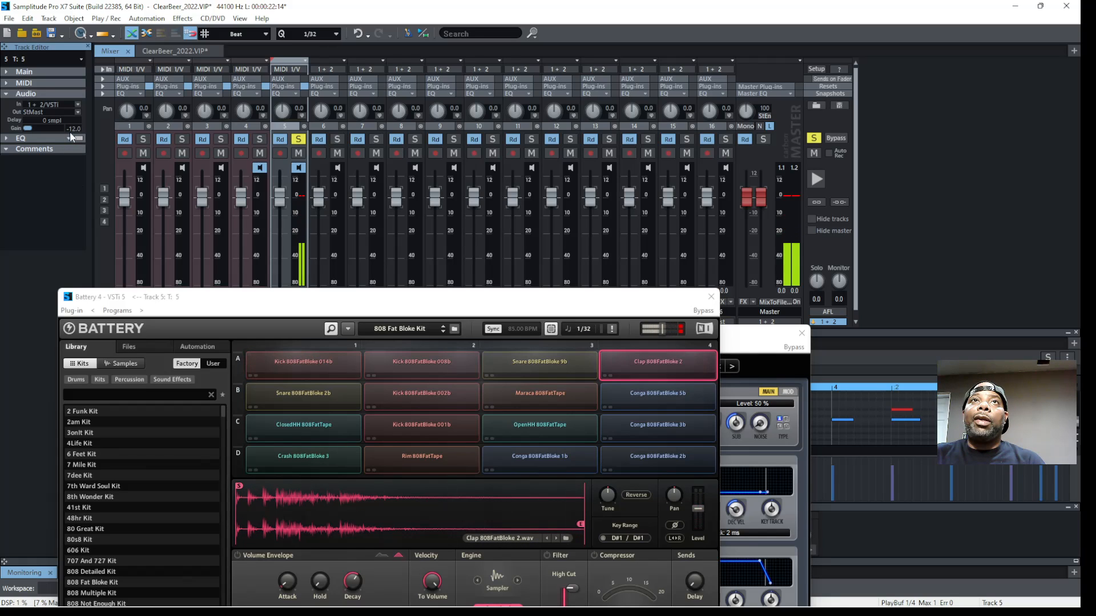
# Step: Bring track 5's input gain back up near 0 dB, and reduce it gradually to -8.6 dB
pyautogui.moveTo(28, 131); pyautogui.dragTo(44, 133)
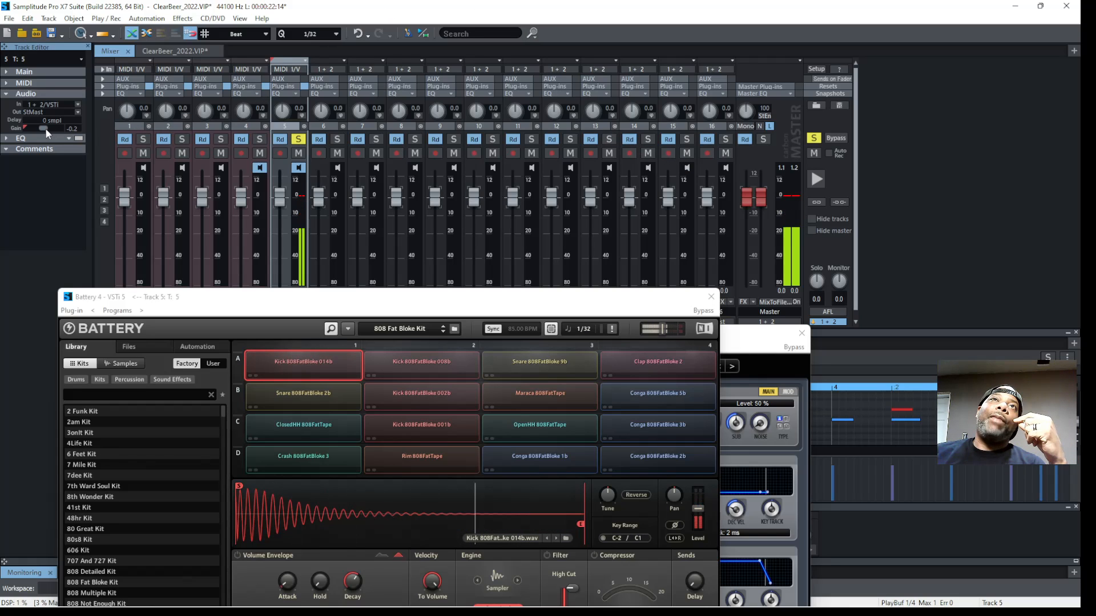
pyautogui.moveTo(46, 127); pyautogui.dragTo(39, 130)
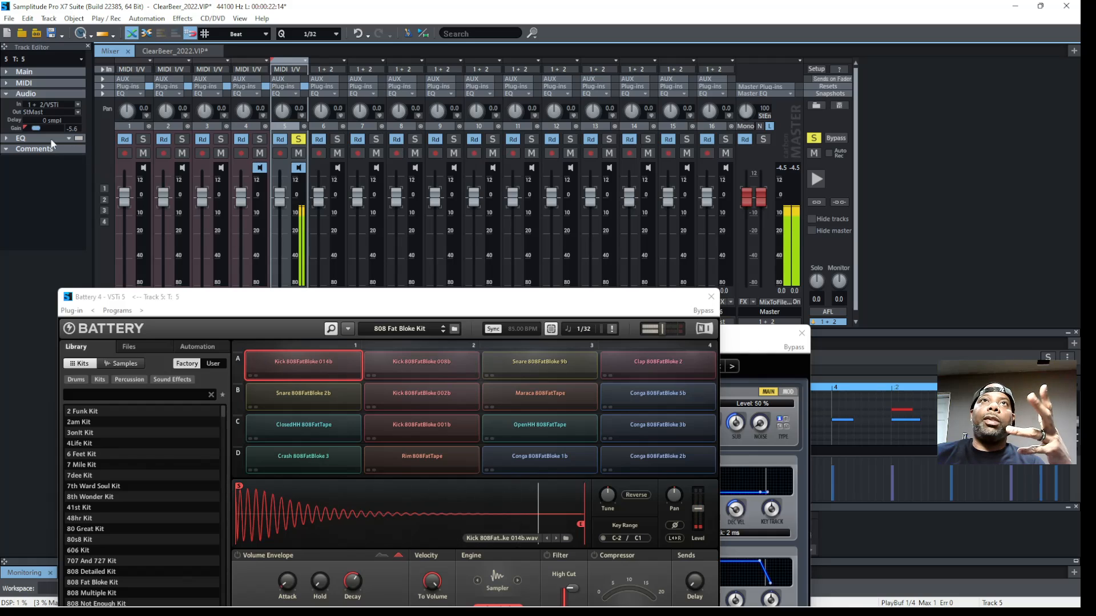
pyautogui.moveTo(36, 128); pyautogui.dragTo(34, 131)
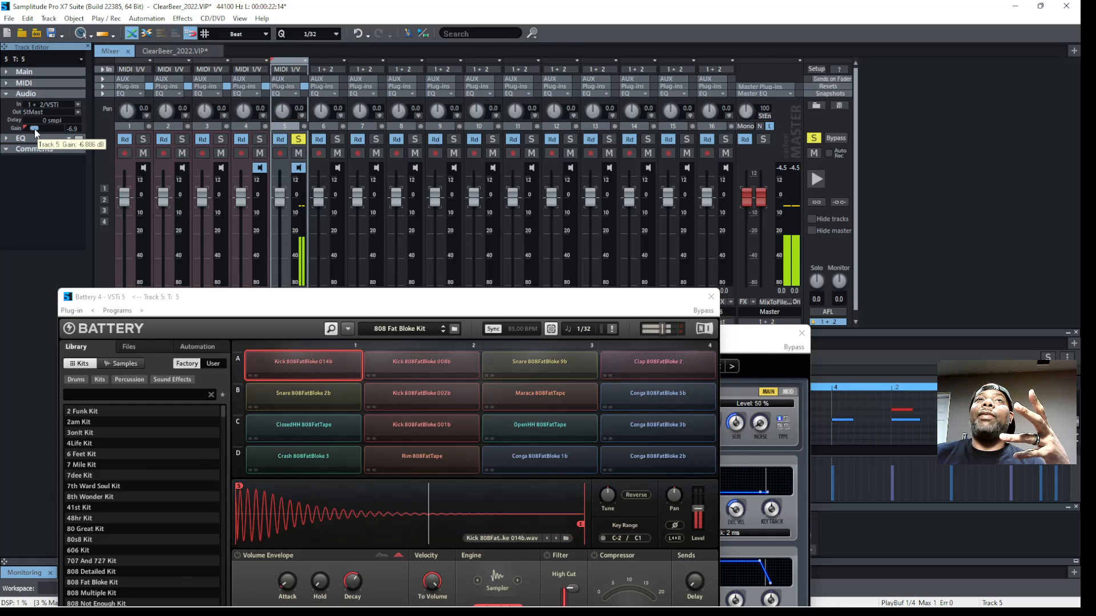
pyautogui.moveTo(35, 130); pyautogui.dragTo(32, 129)
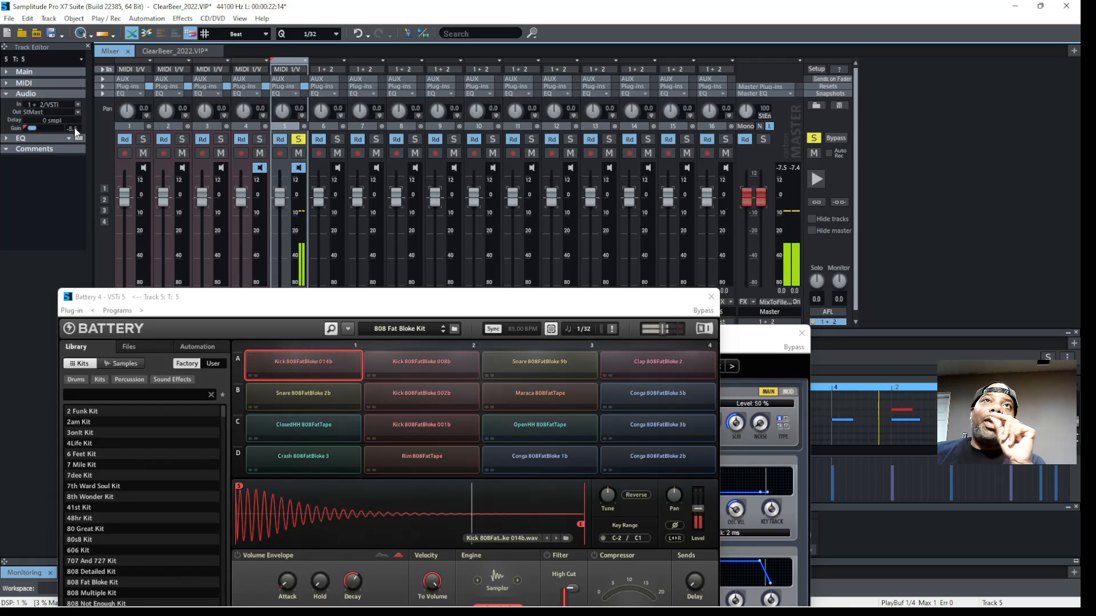
pyautogui.moveTo(72, 135)
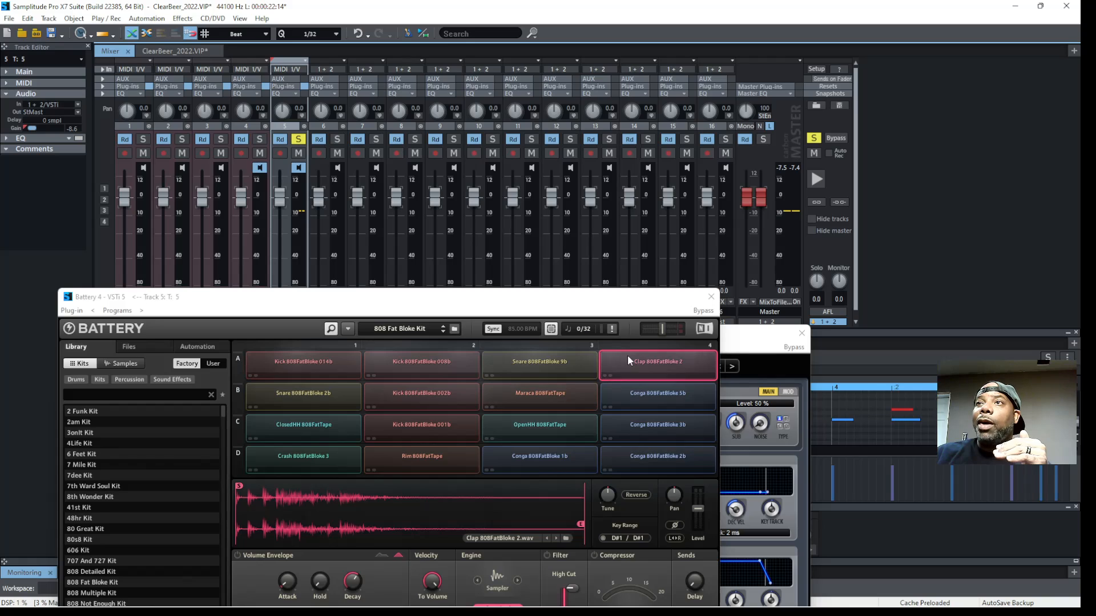
# Step: Audition the Clap 808FatBloke 2 and Kick 808FatBloke 014b pads alternately in Battery 4 to compare their levels
pyautogui.click(638, 366)
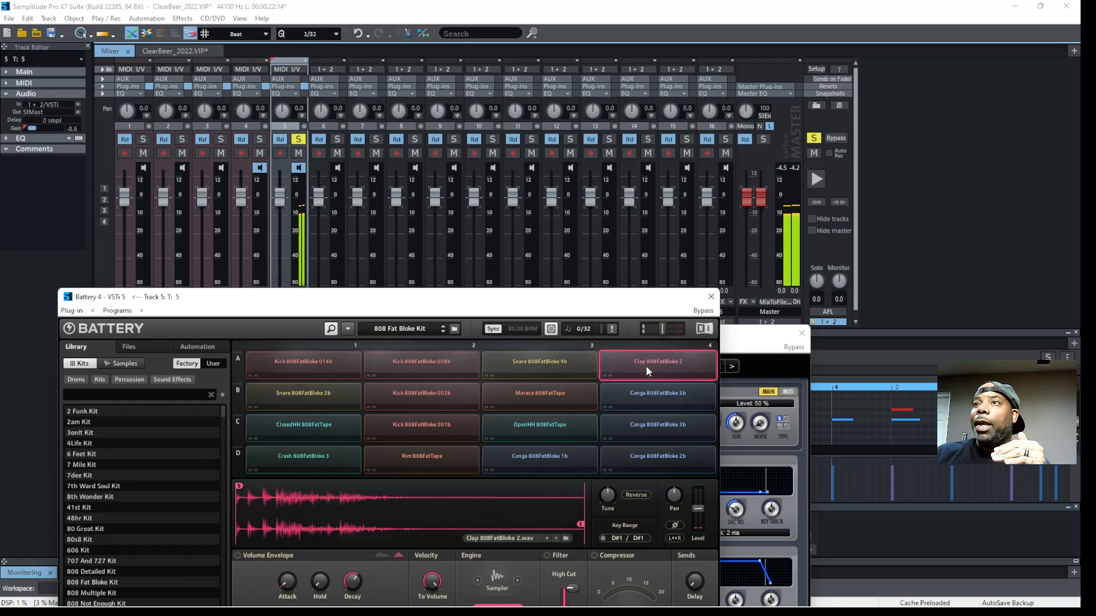
pyautogui.click(306, 358)
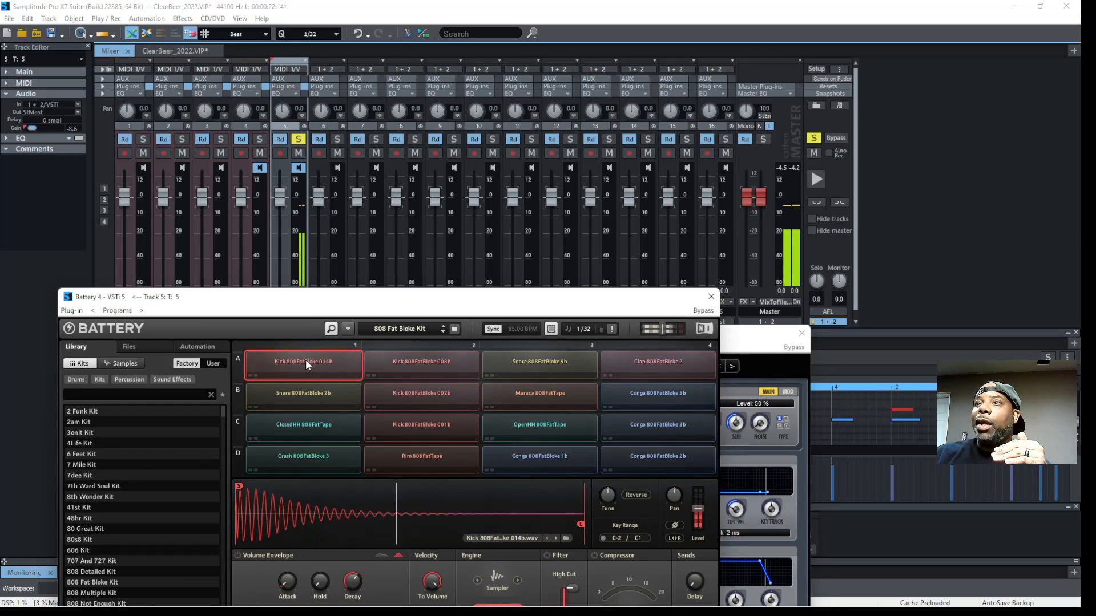
pyautogui.click(624, 364)
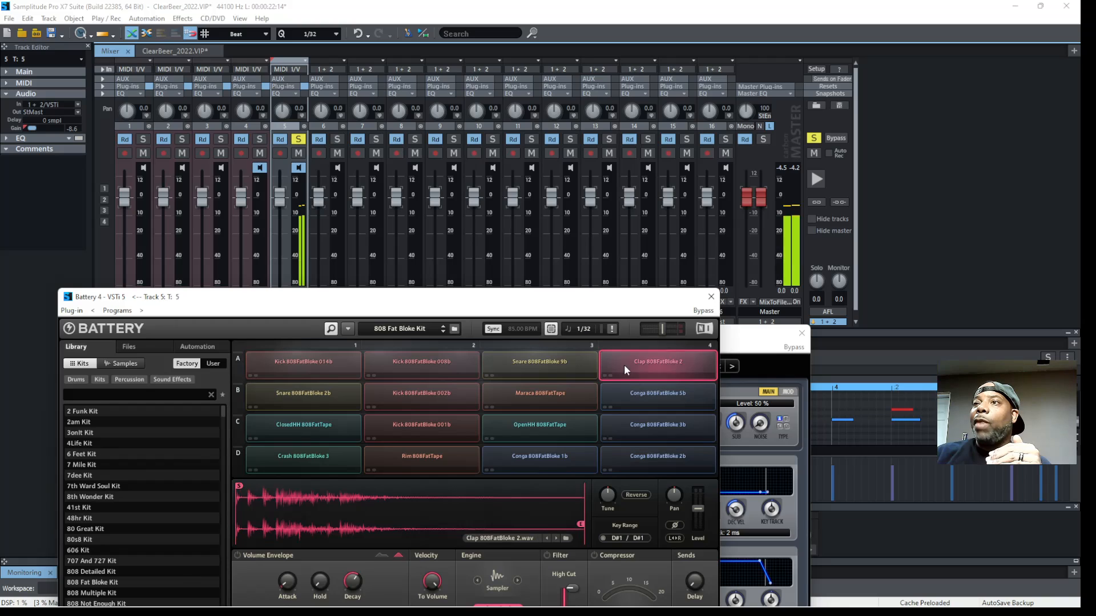
pyautogui.click(327, 364)
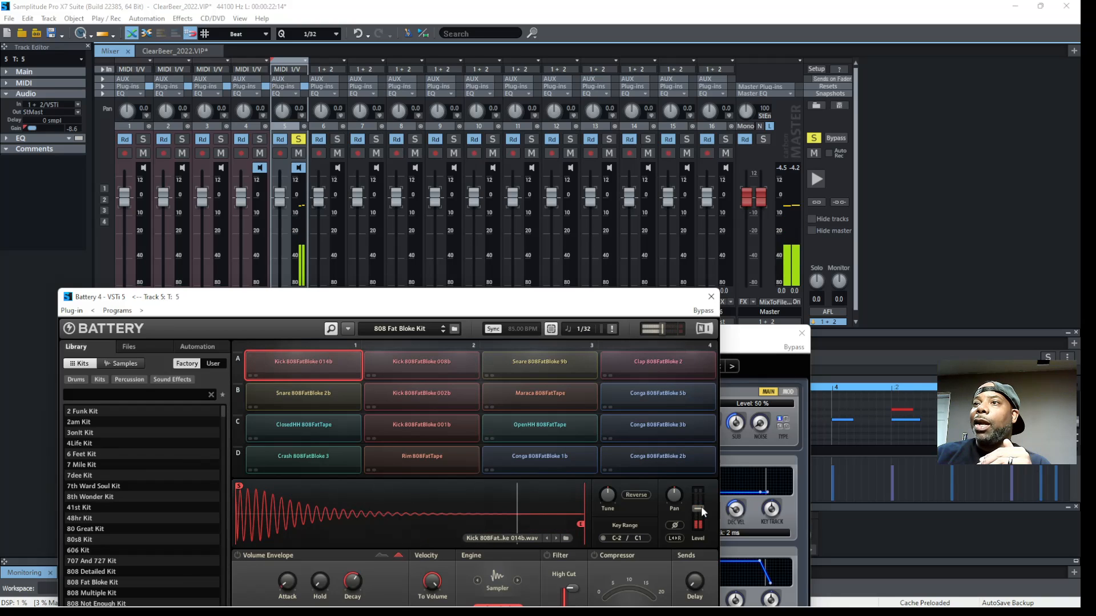
# Step: Audition the Snare 808FatBloke 9b and Clap 808FatBloke 2 pads in Battery 4, and reset the master peak display
pyautogui.click(550, 367)
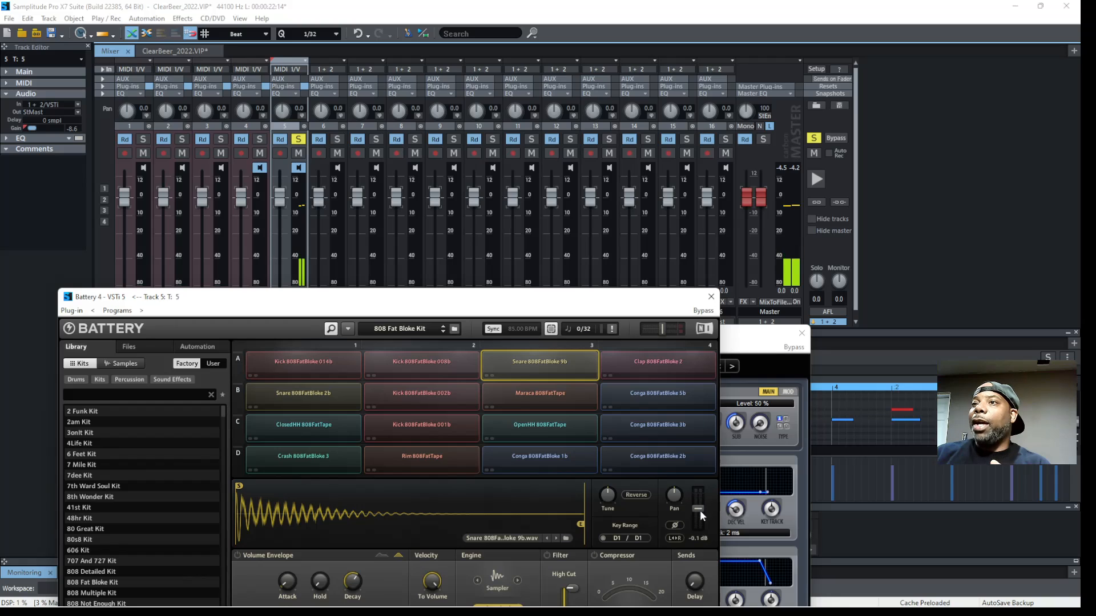
pyautogui.click(532, 365)
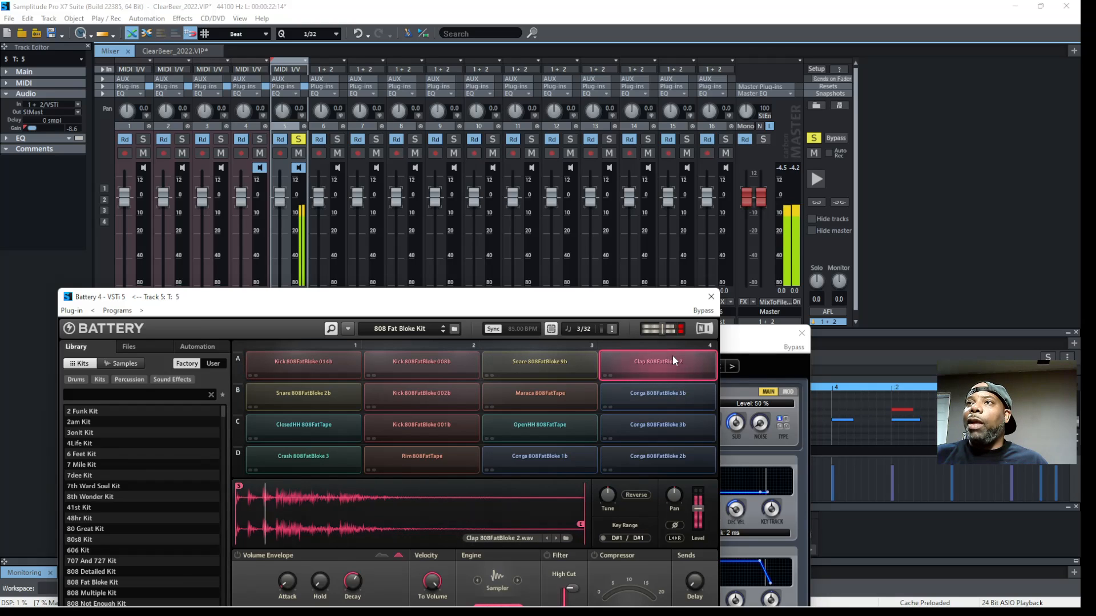
pyautogui.click(690, 366)
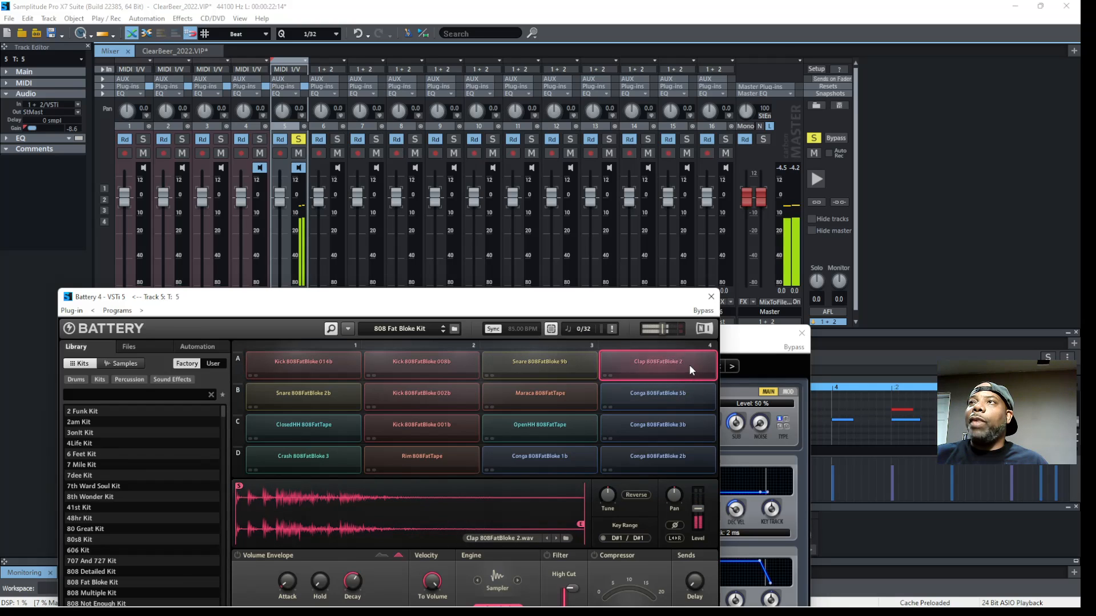
pyautogui.click(663, 329)
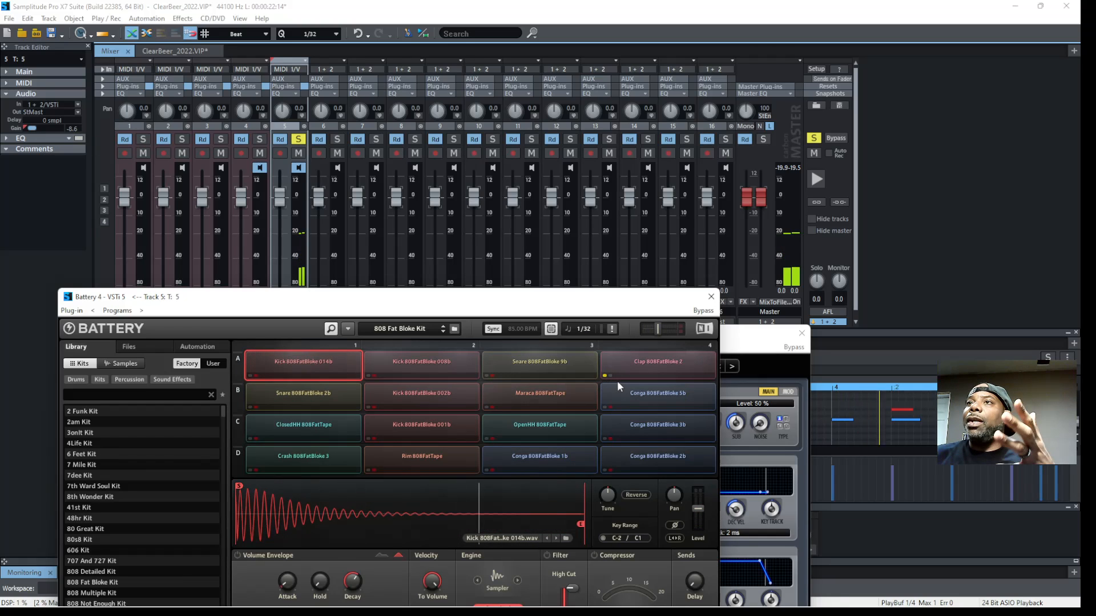
pyautogui.click(647, 380)
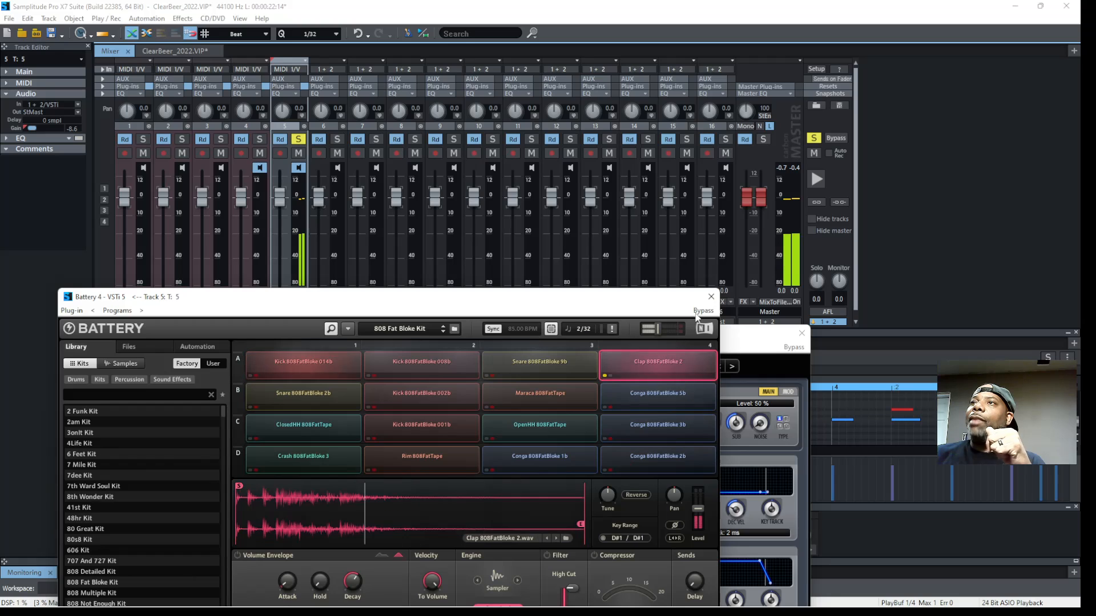
pyautogui.click(797, 194)
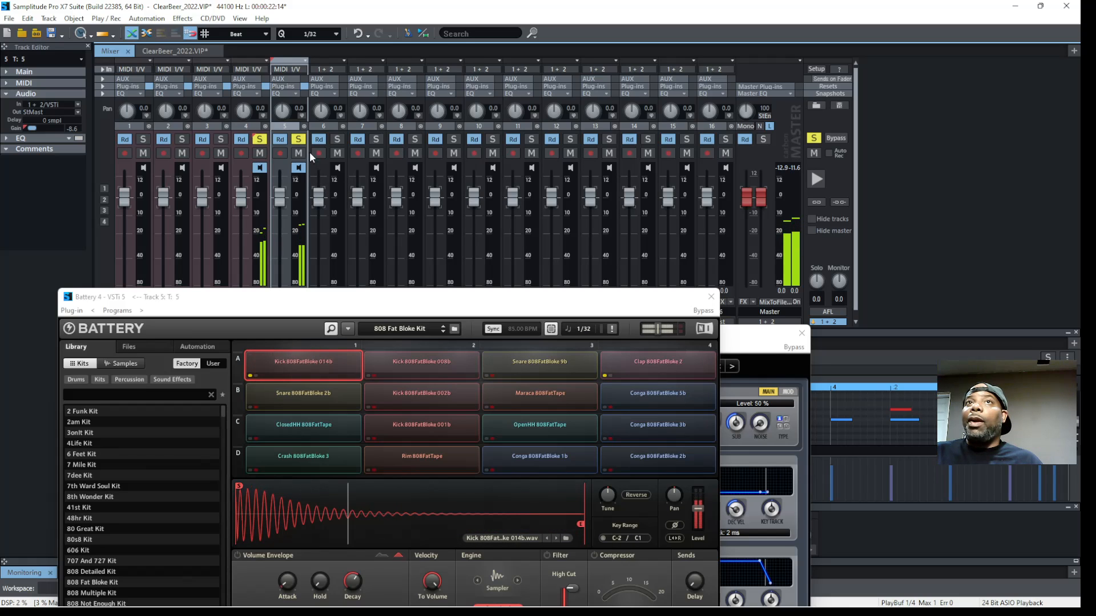
# Step: Solo tracks 3, 2 and 1 in addition to tracks 4 and 5, and close the Battery 4 window
pyautogui.click(224, 141)
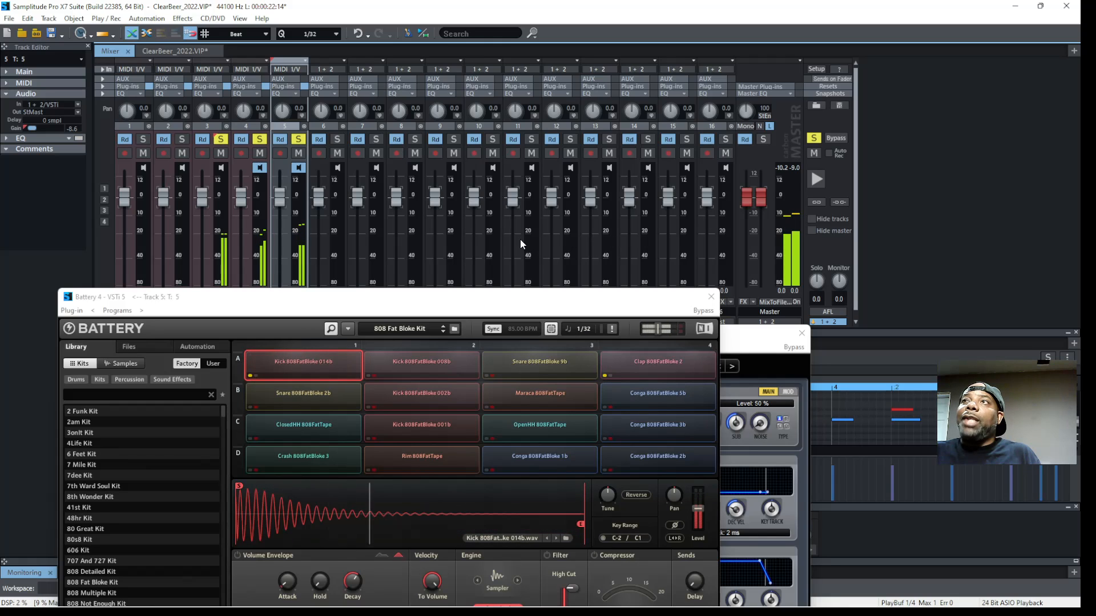
pyautogui.click(182, 140)
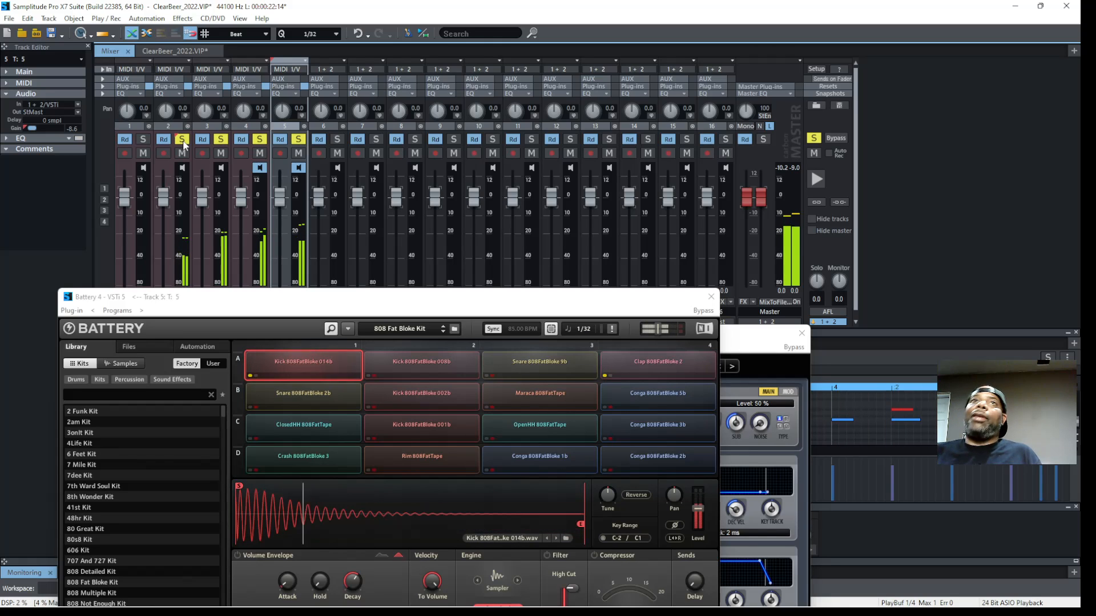
pyautogui.click(144, 141)
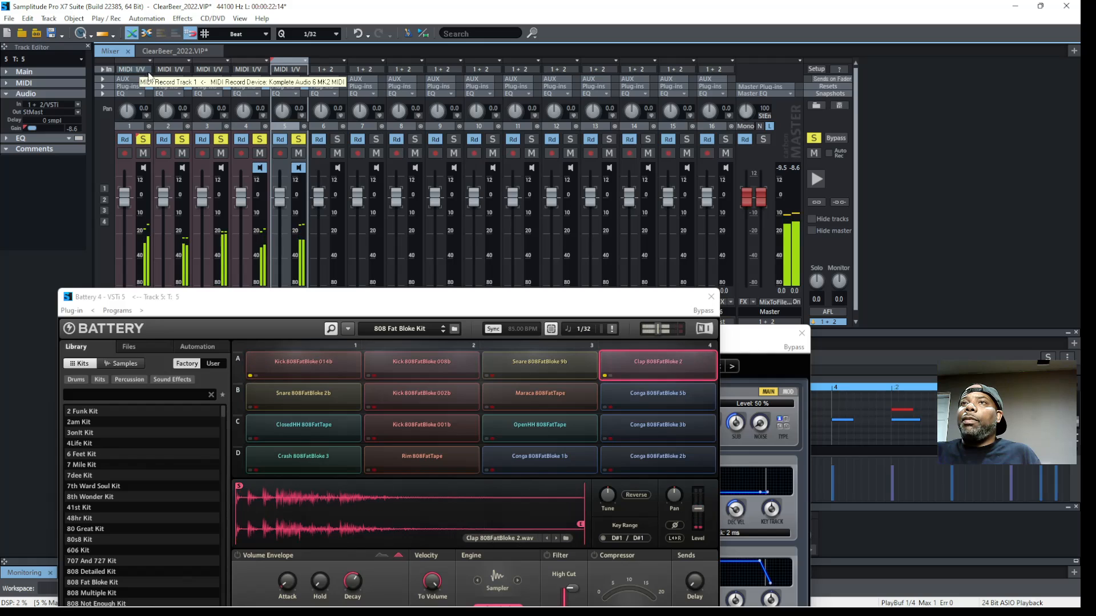
pyautogui.click(716, 299)
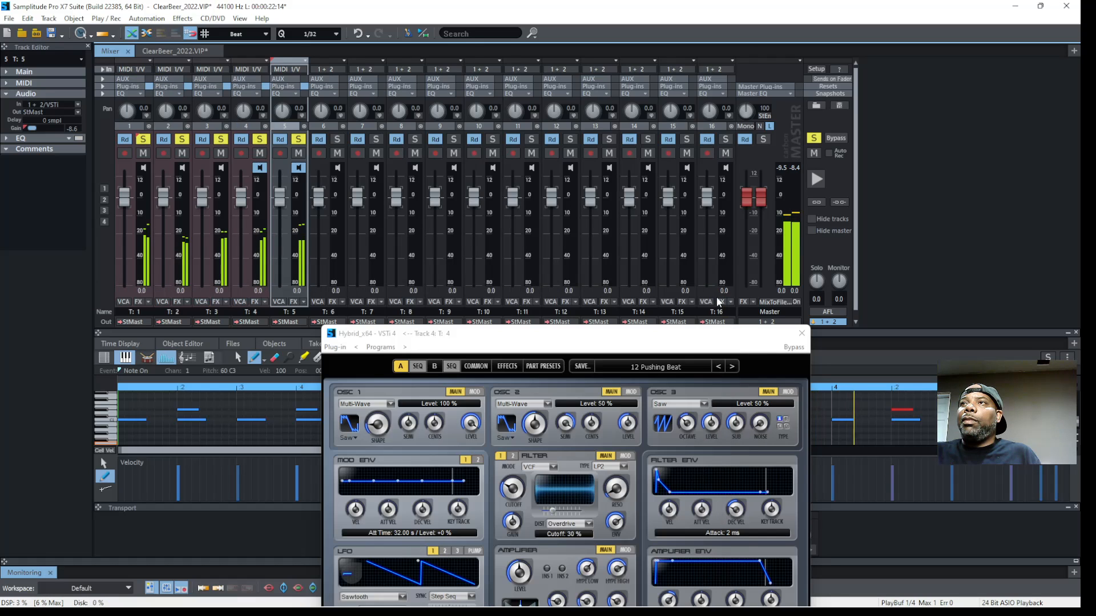
# Step: Go through tracks 1 to 5 and back to track 1 in the Mixer to compare their input gain settings
pyautogui.click(134, 127)
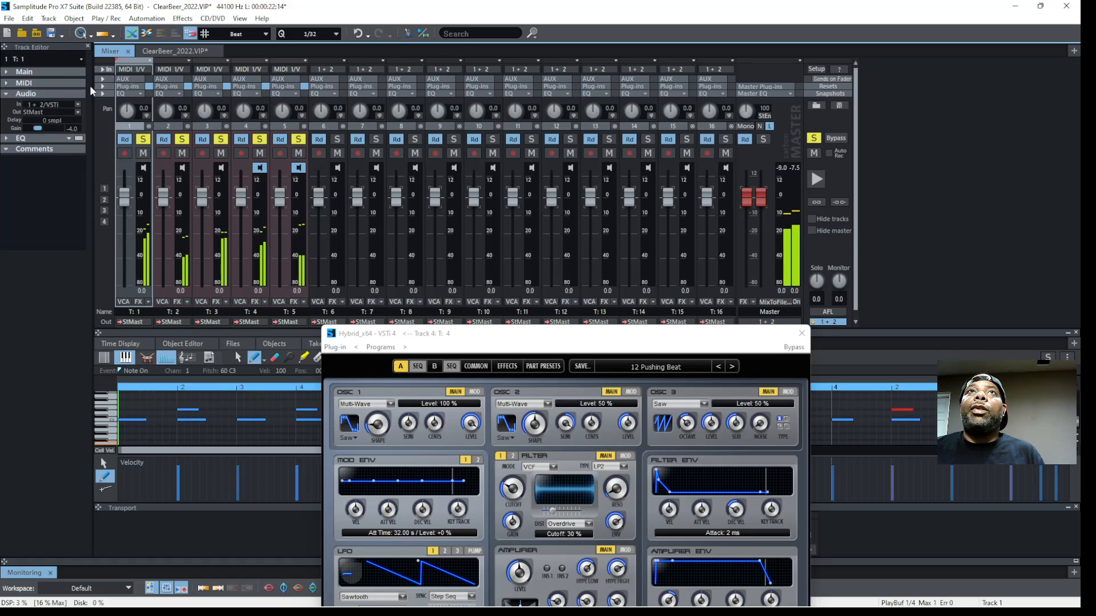
pyautogui.click(187, 77)
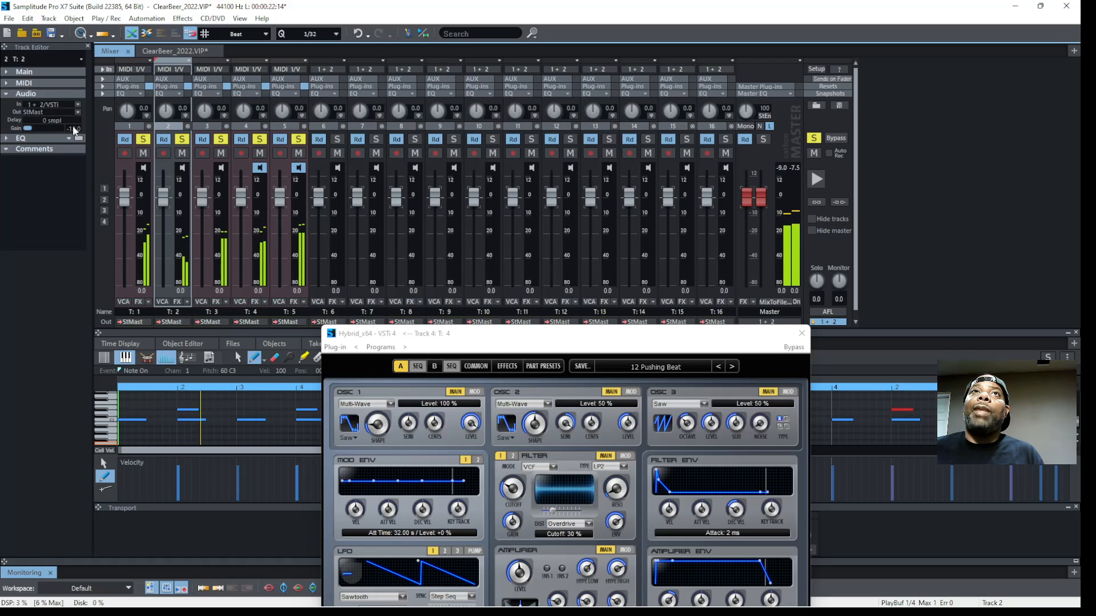
pyautogui.click(211, 67)
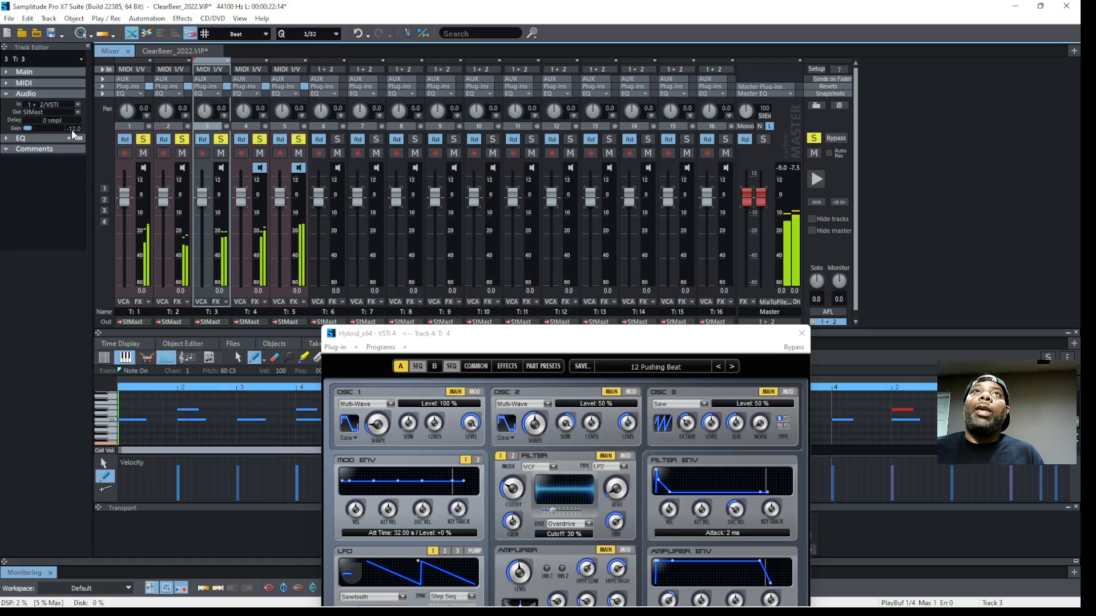
pyautogui.click(264, 77)
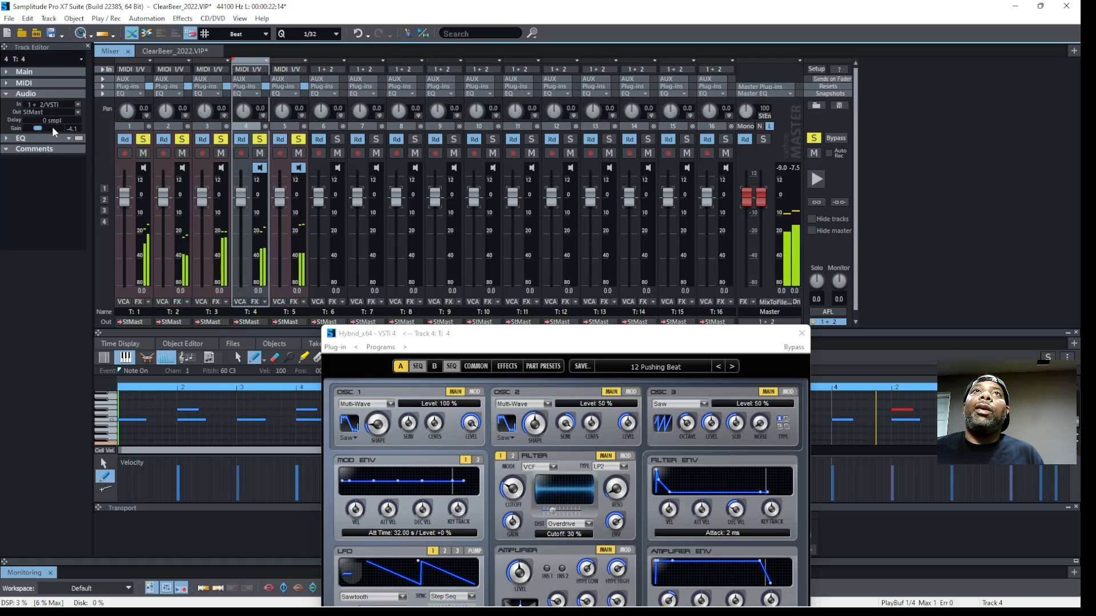
pyautogui.click(303, 77)
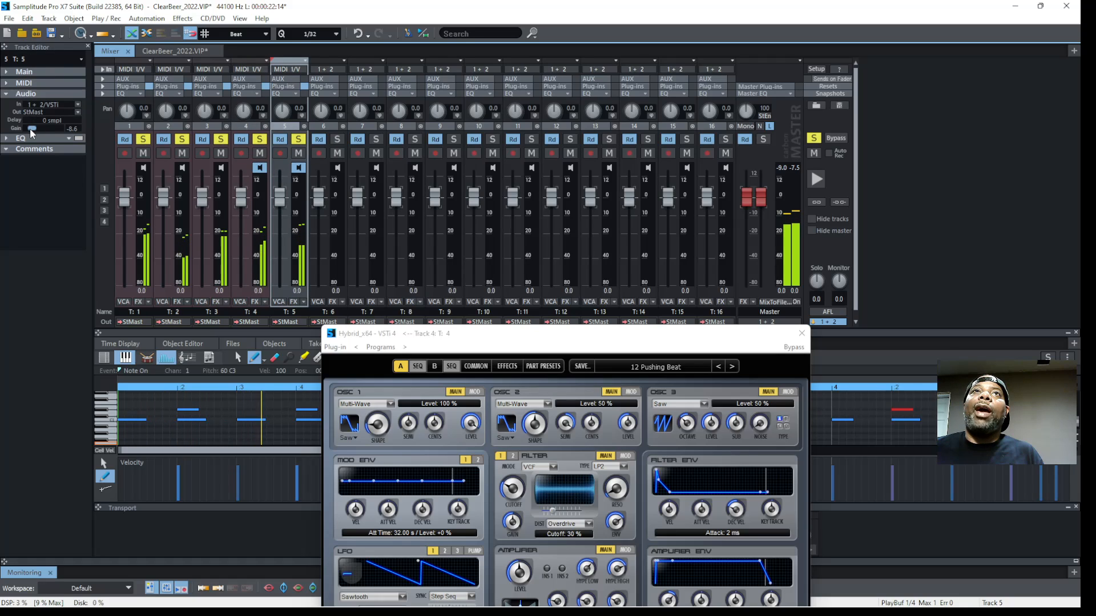
pyautogui.moveTo(30, 130)
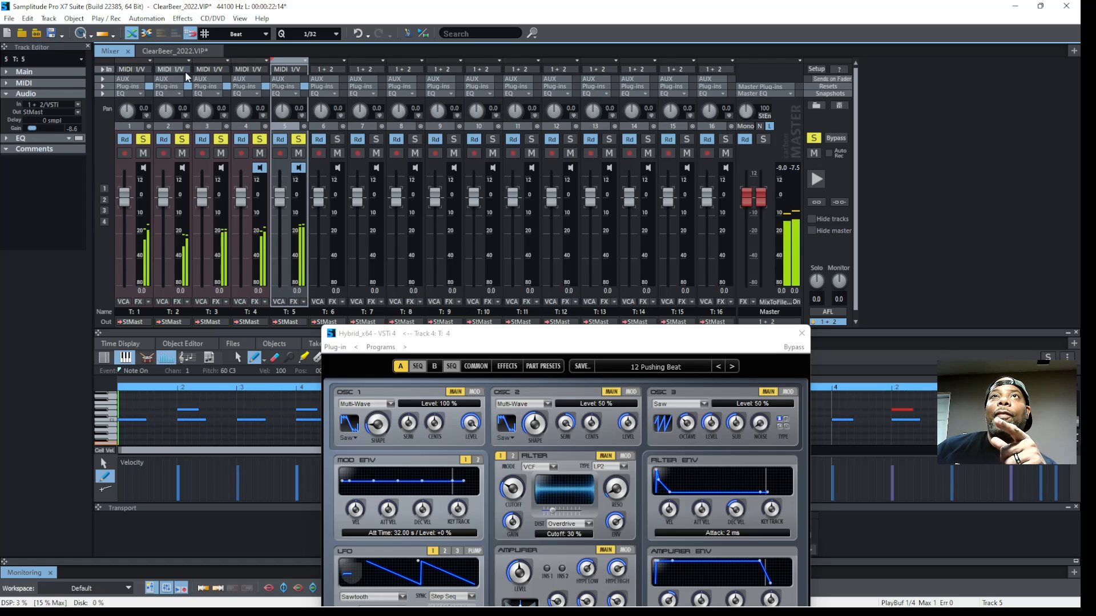
pyautogui.click(250, 67)
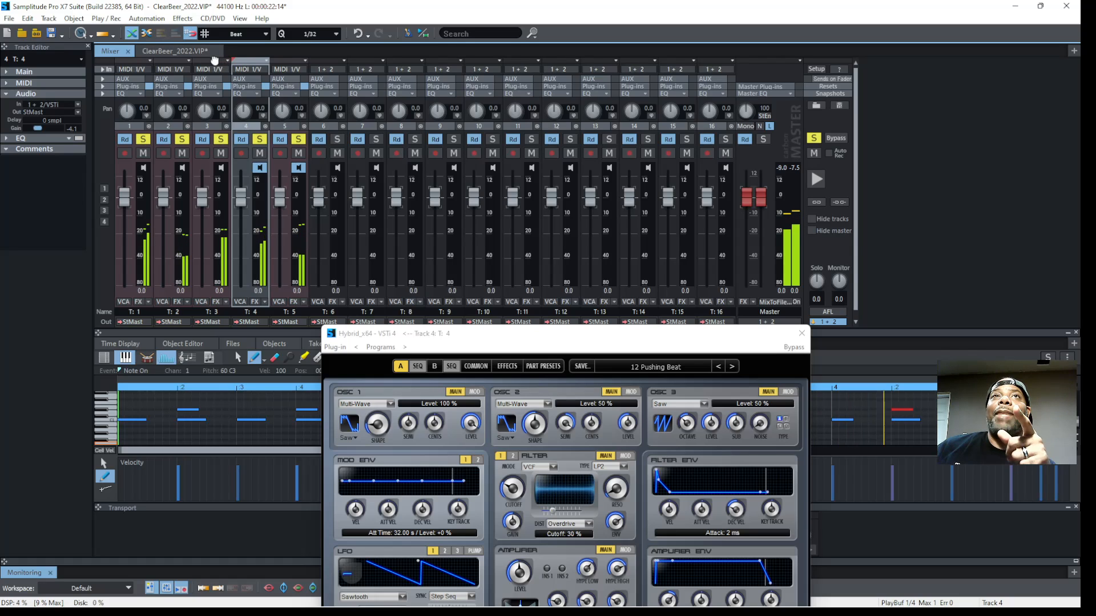
pyautogui.click(216, 62)
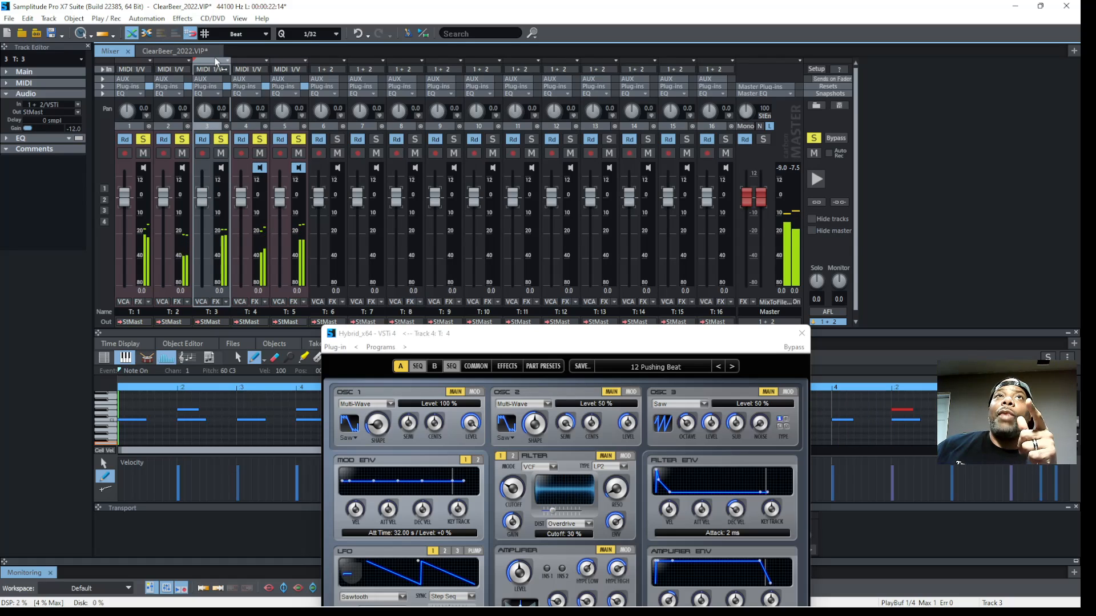
pyautogui.click(171, 62)
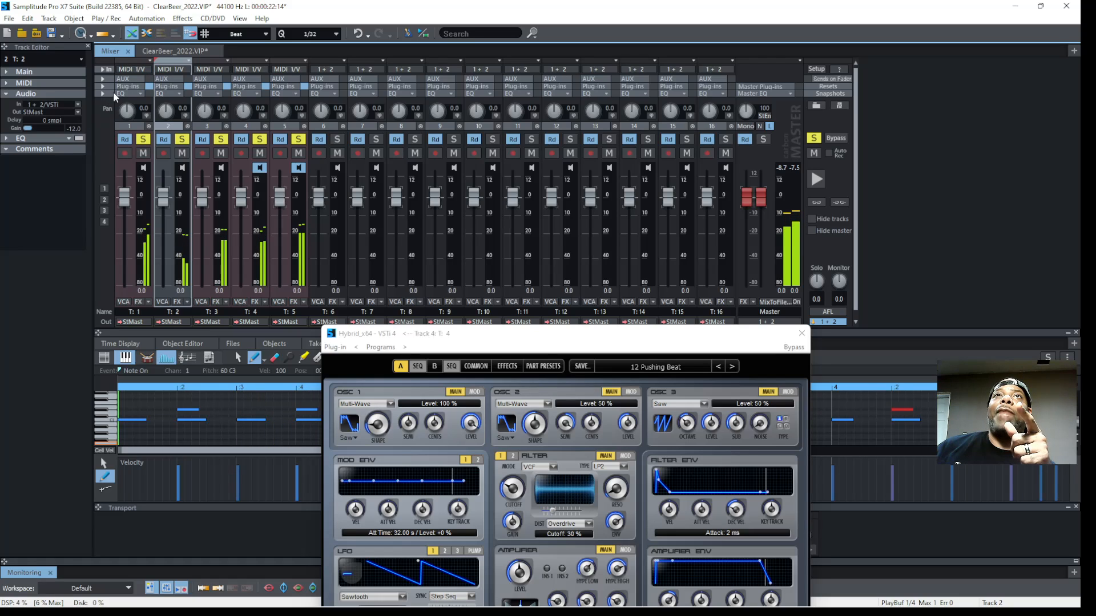
pyautogui.click(131, 60)
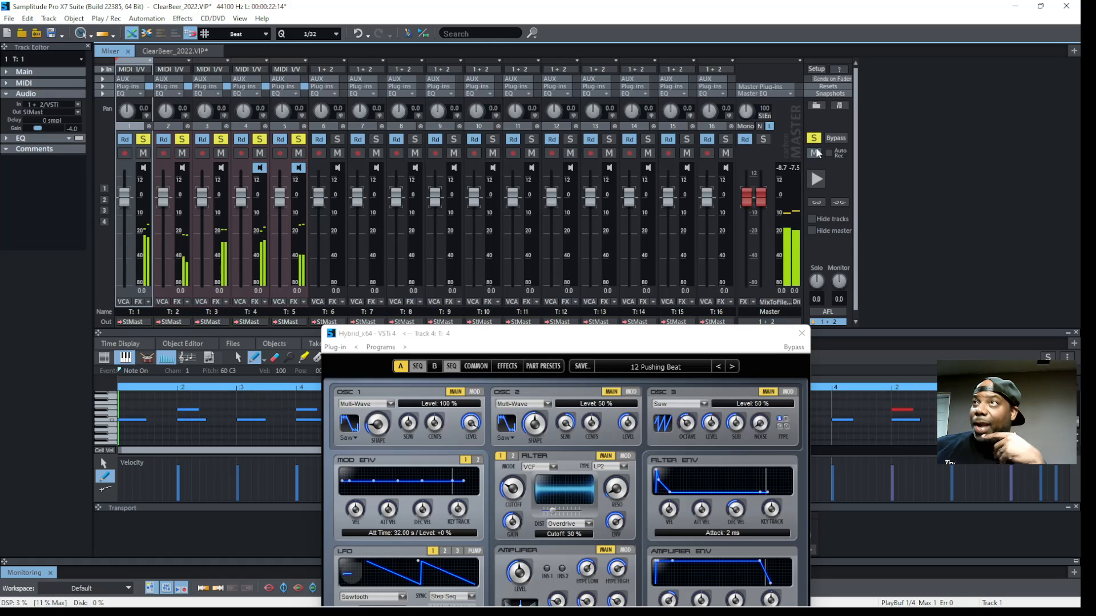
# Step: Close the Hybrid instrument window, and open the master channel's EQ116 below the Mixer faders
pyautogui.click(803, 336)
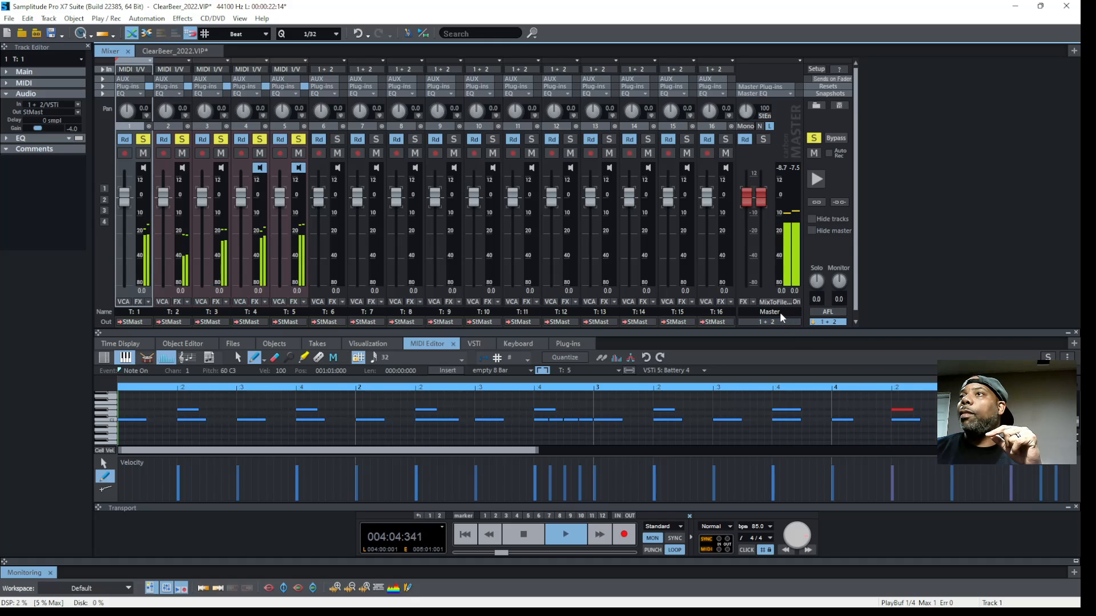
pyautogui.rightClick(790, 93)
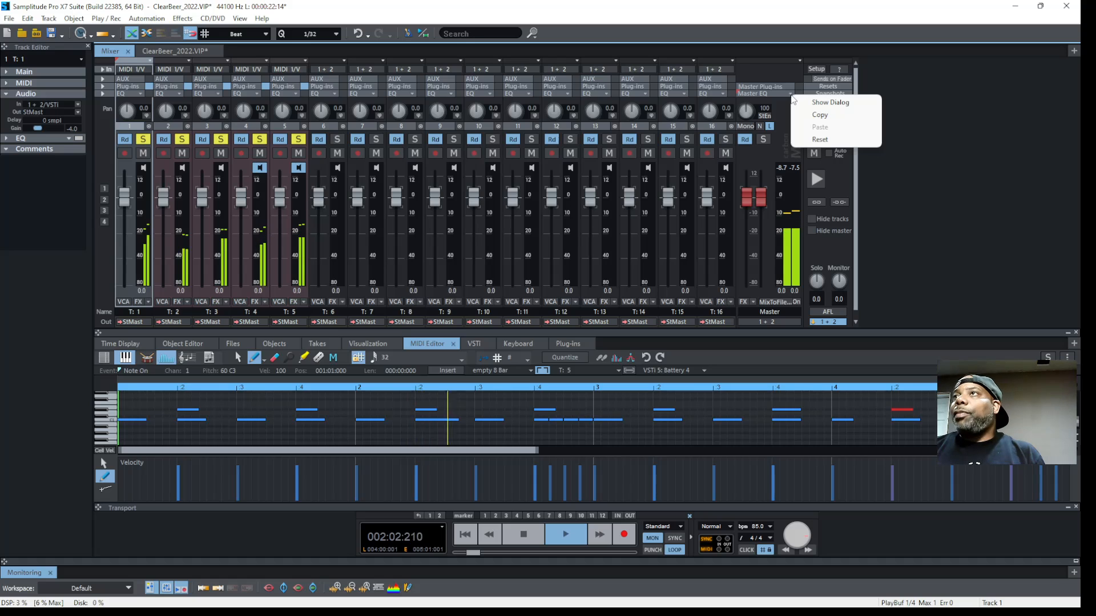
pyautogui.click(796, 102)
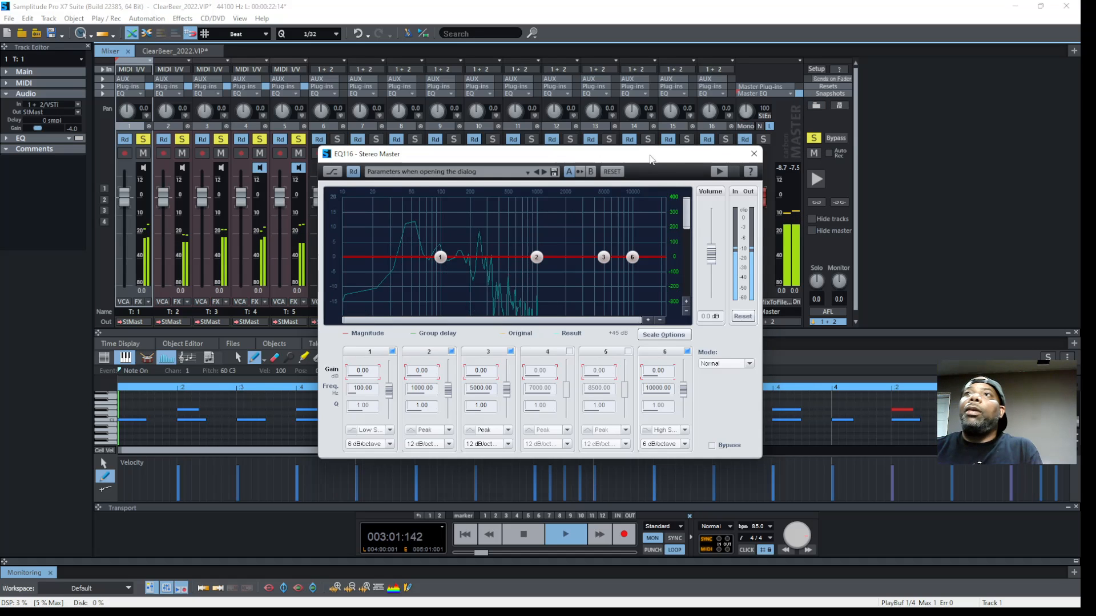
pyautogui.moveTo(650, 157); pyautogui.dragTo(574, 274)
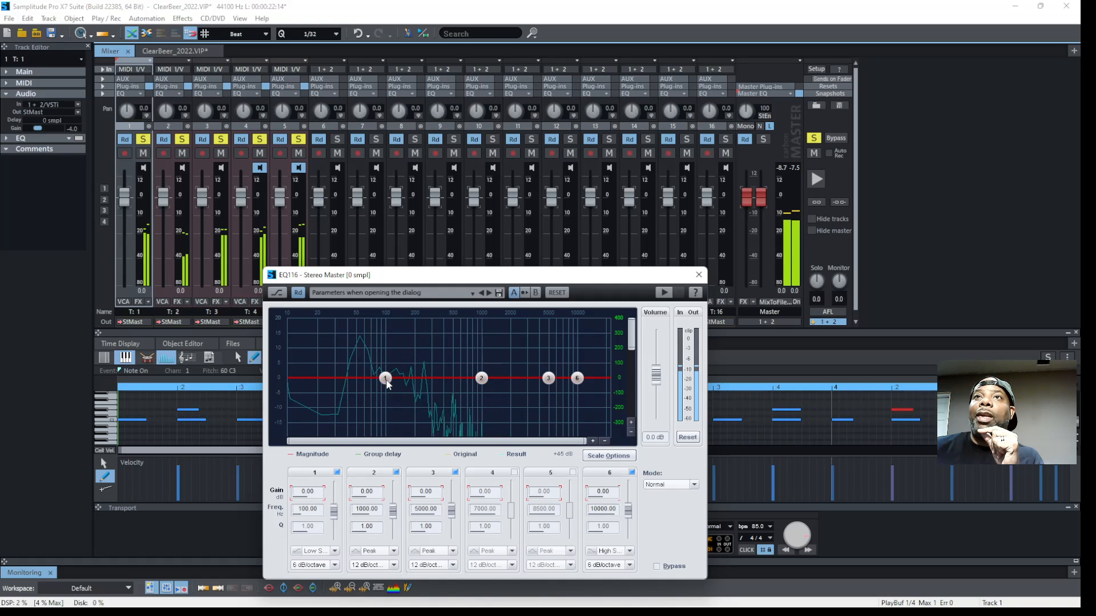
# Step: Boost the master EQ's band 1 to about 19.8 dB, reduce it to 1 dB near 100 Hz, and reset the master peak display
pyautogui.moveTo(386, 379); pyautogui.dragTo(388, 321)
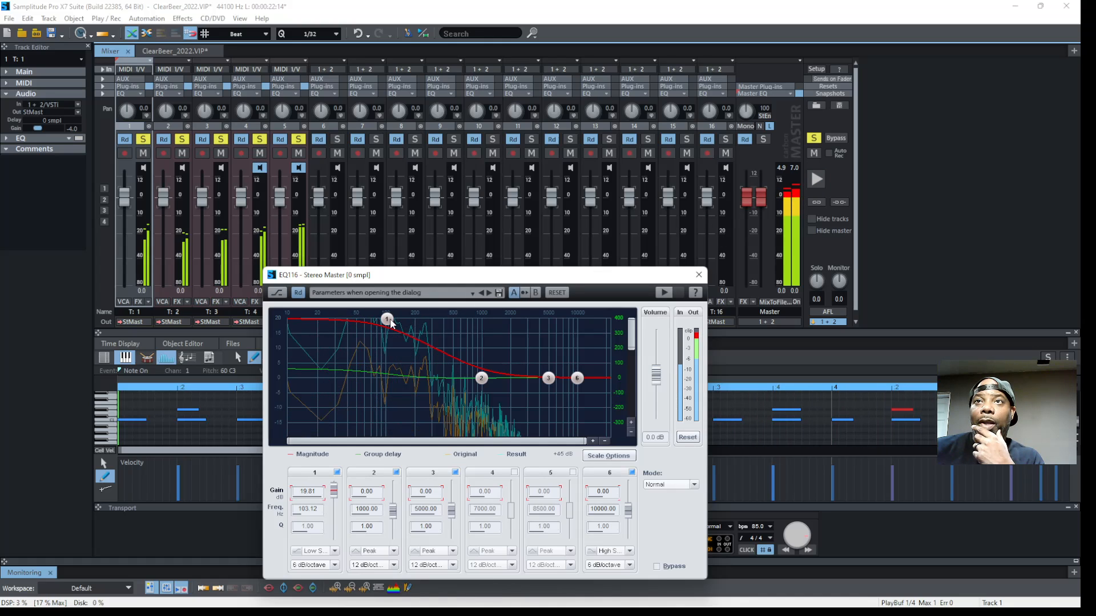
pyautogui.moveTo(390, 321); pyautogui.dragTo(386, 351)
pyautogui.moveTo(386, 352); pyautogui.dragTo(387, 376)
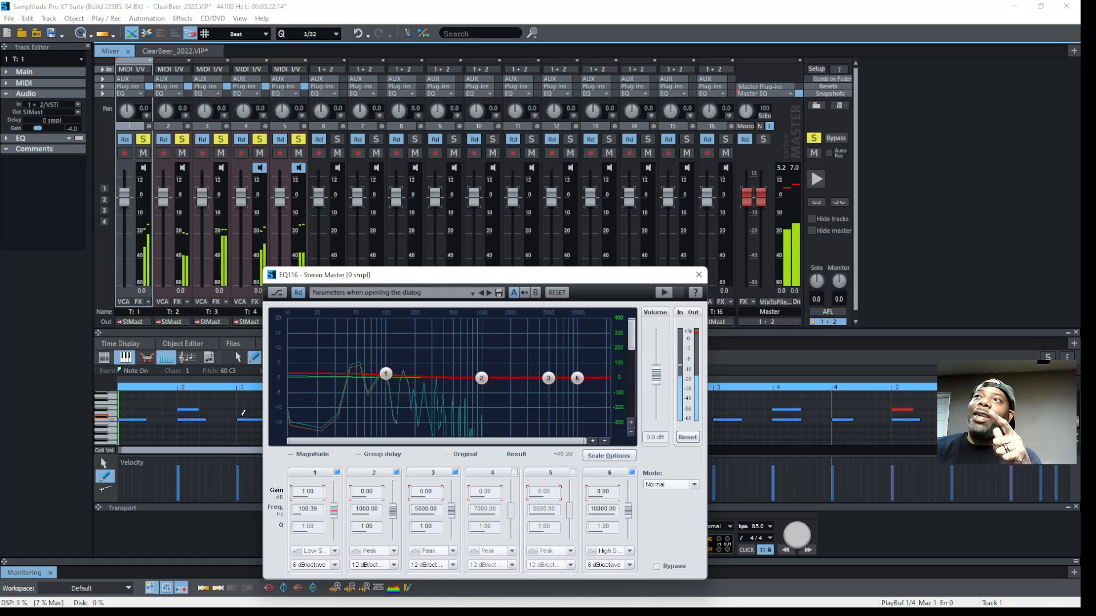
pyautogui.click(792, 191)
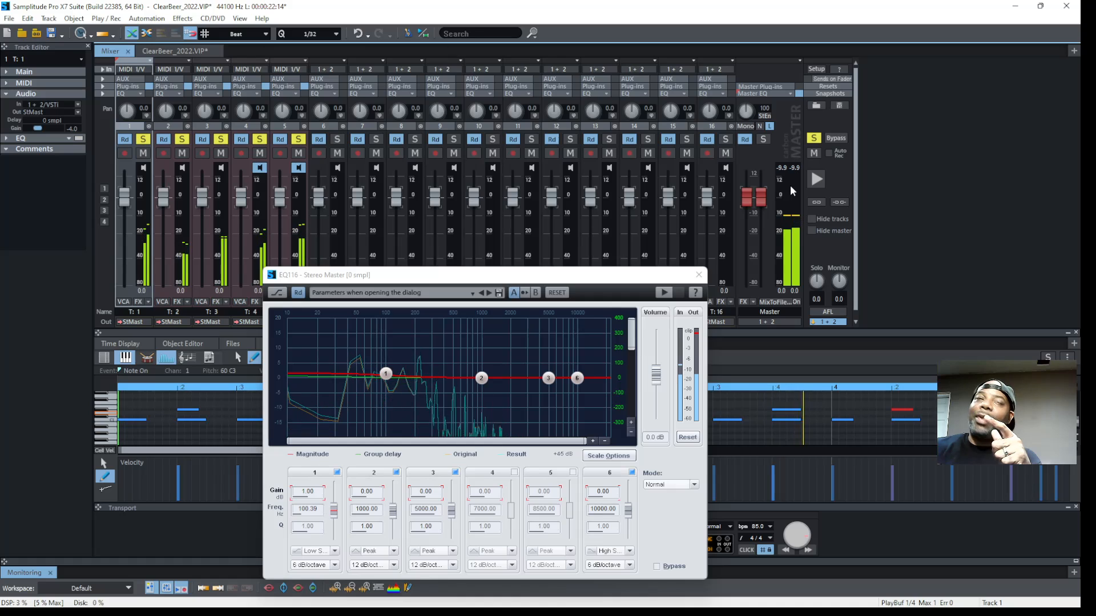
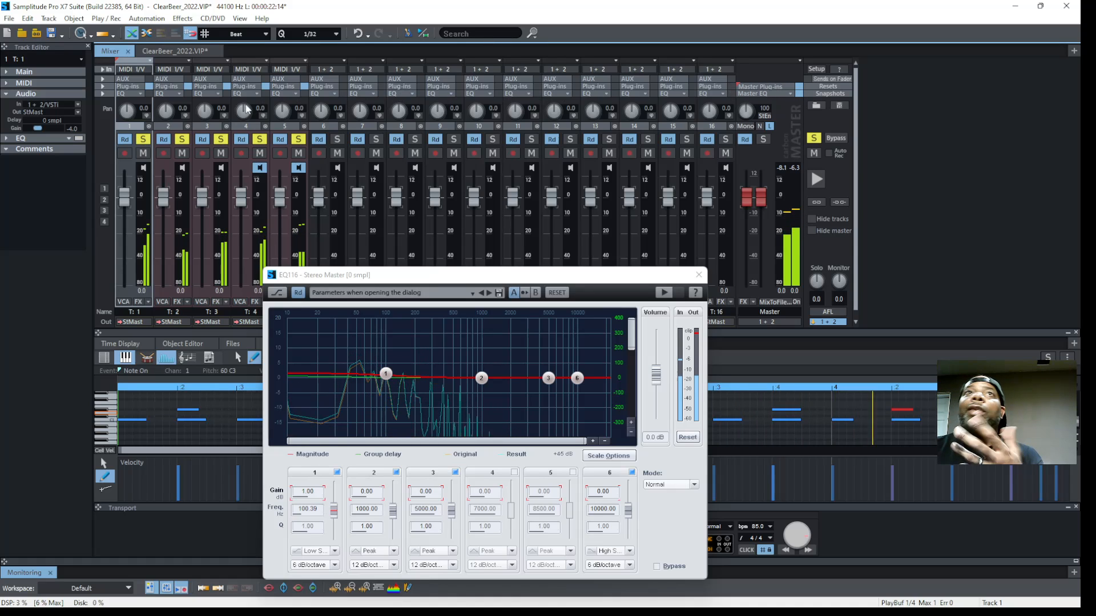
# Step: Expand the Mixer's plug-in slots, and load the TrebleBoost preset in the master EQ116 before closing it
pyautogui.click(104, 87)
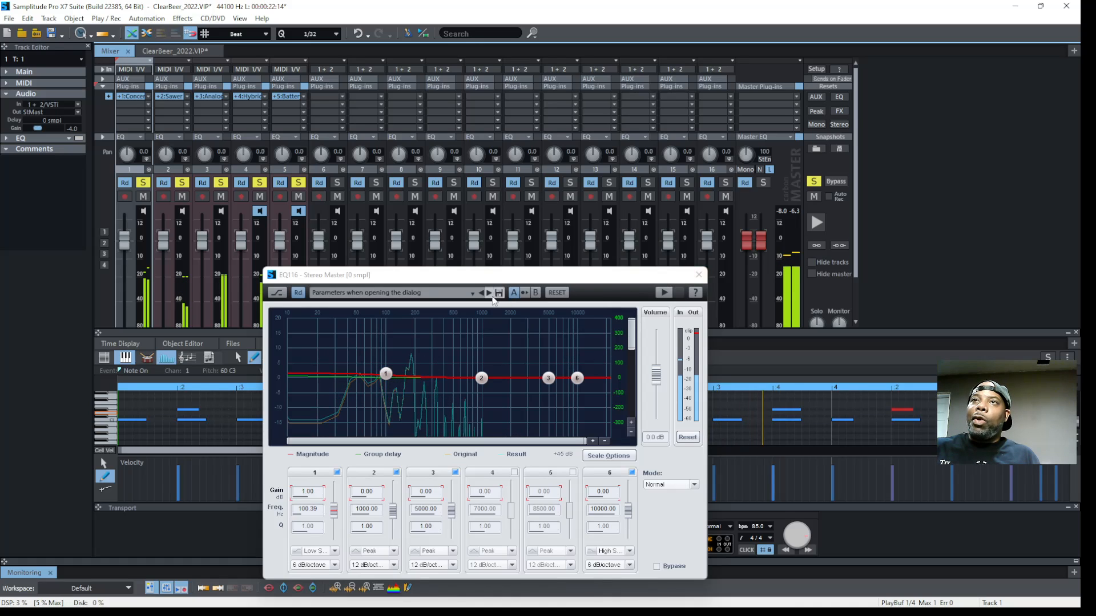
pyautogui.click(472, 294)
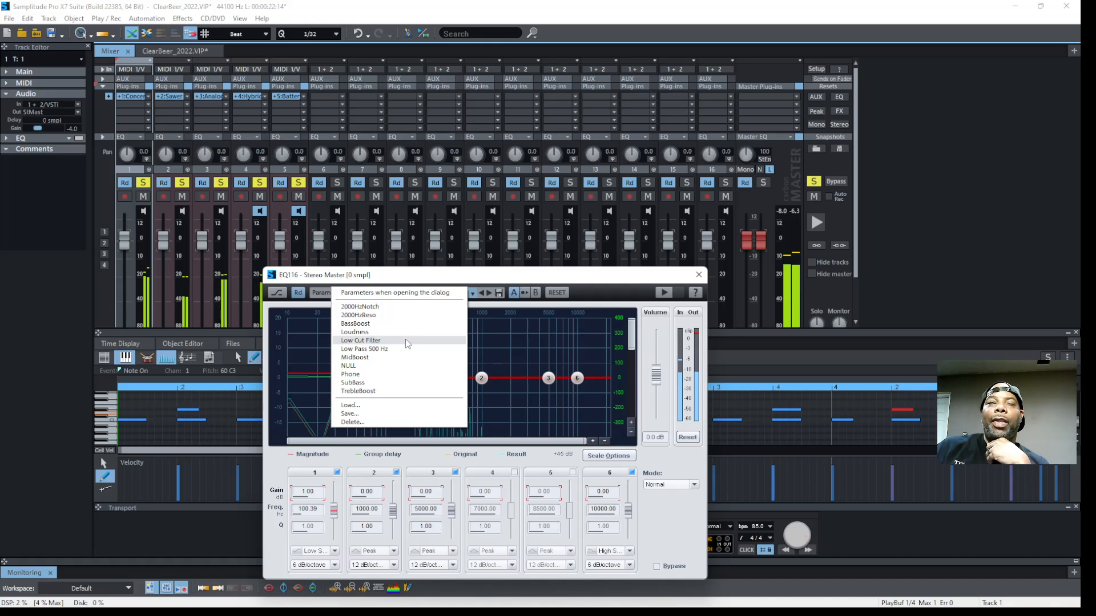
pyautogui.click(379, 390)
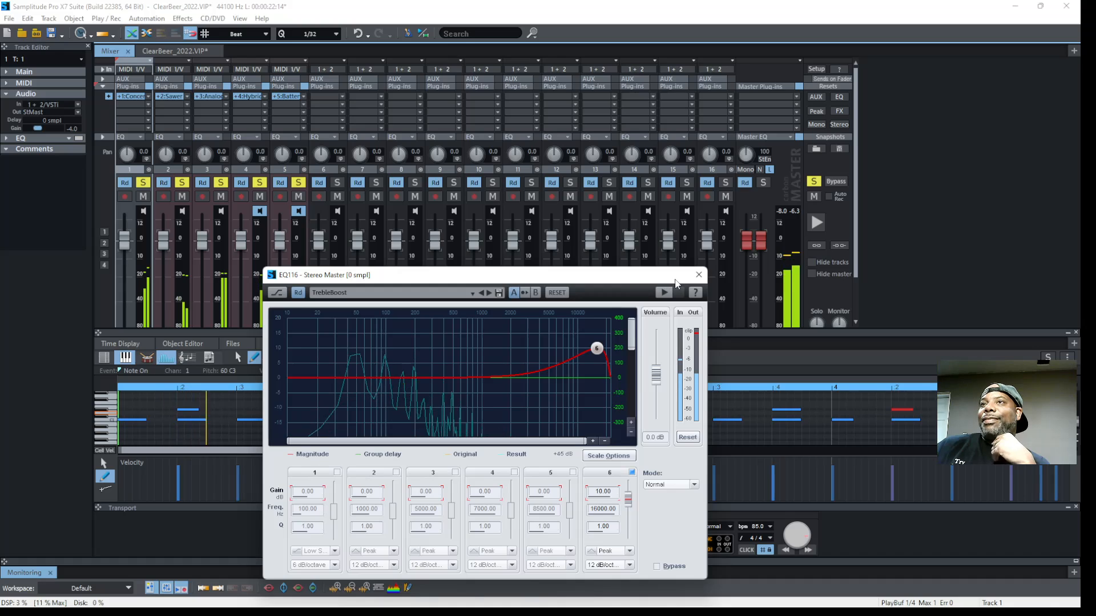
pyautogui.click(698, 275)
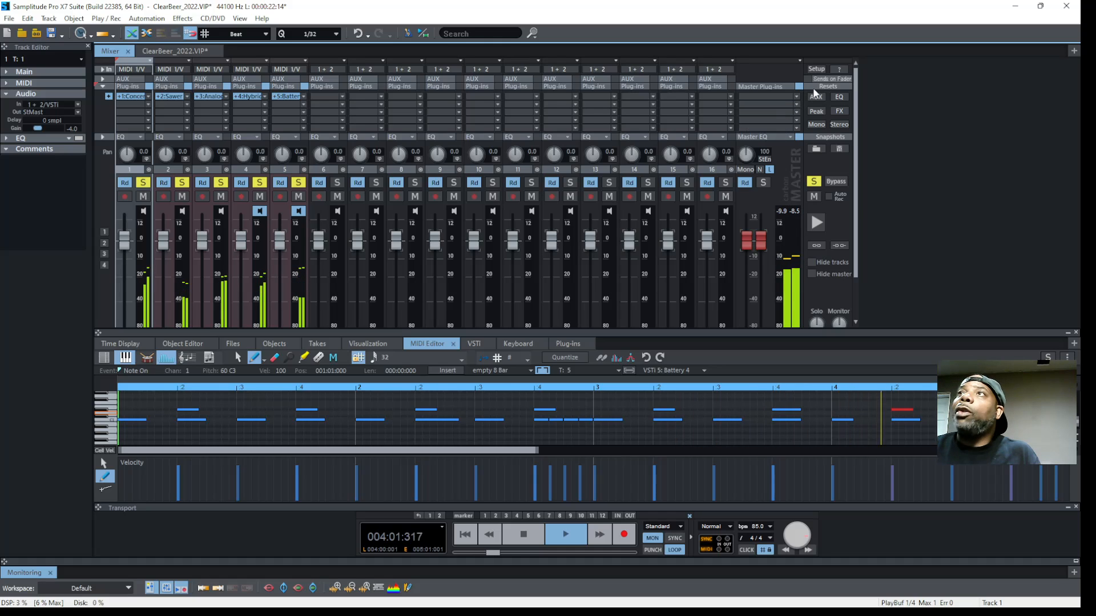
# Step: Insert the eFX_Compressor effect from the MAGIX essentialFX plug-ins into the first Master plug-in slot
pyautogui.click(796, 97)
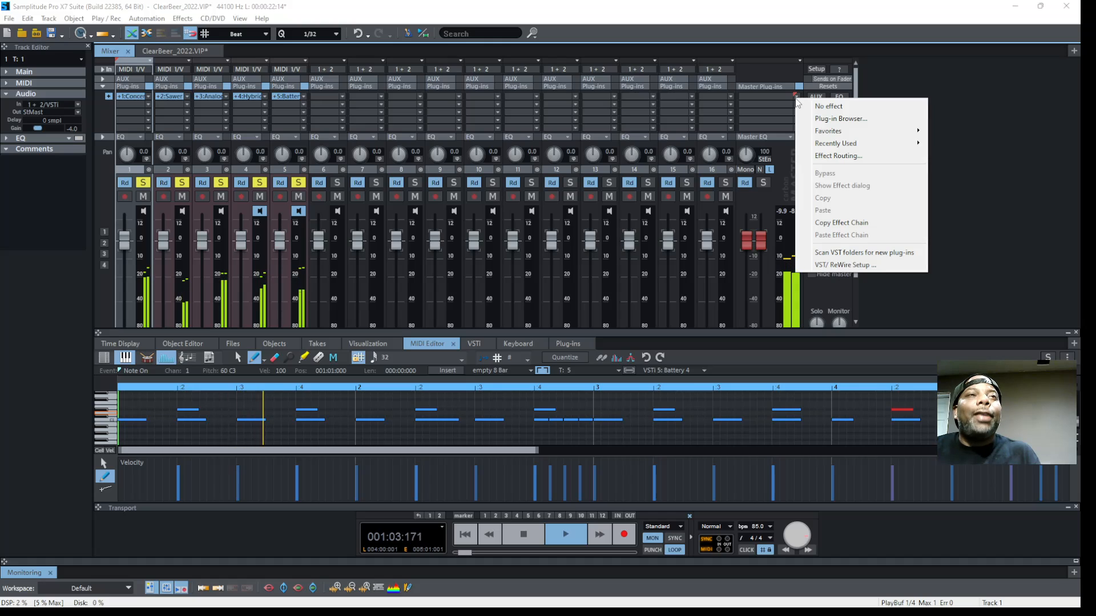
pyautogui.click(840, 119)
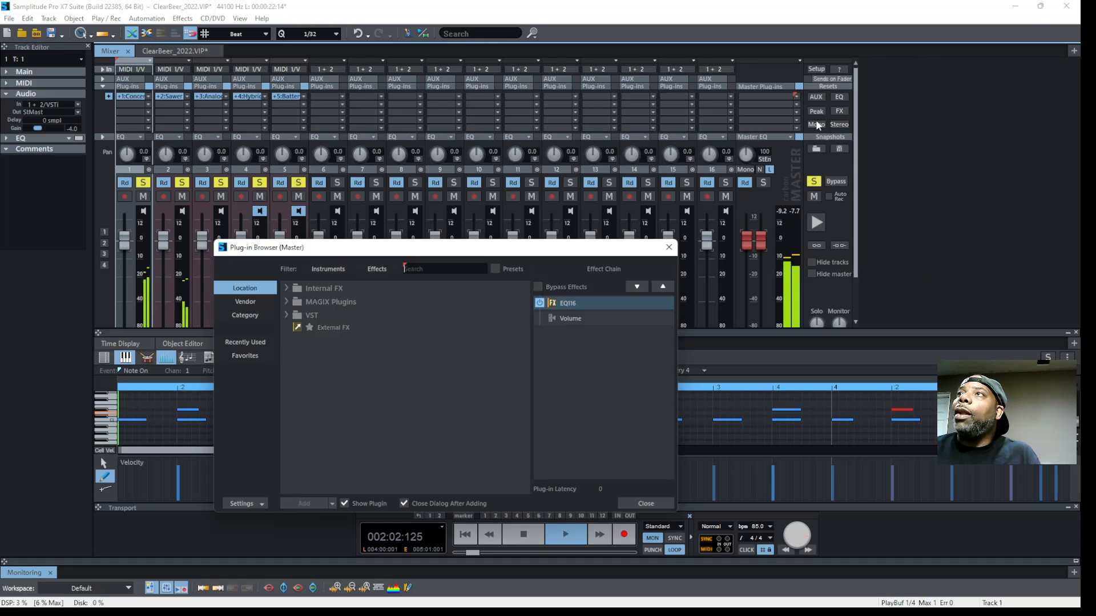
pyautogui.click(369, 269)
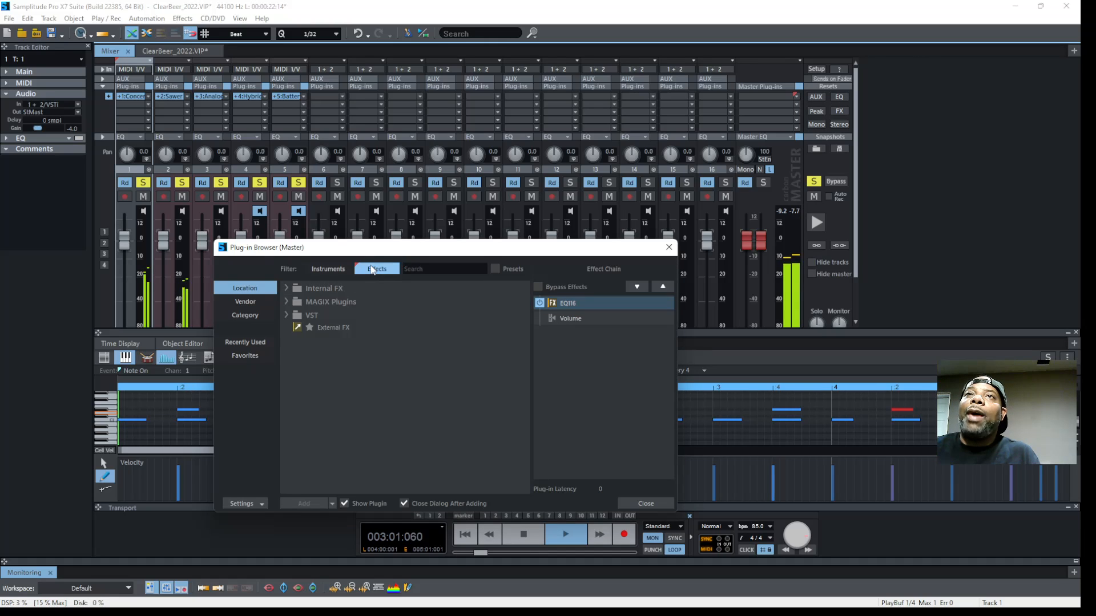
pyautogui.click(285, 302)
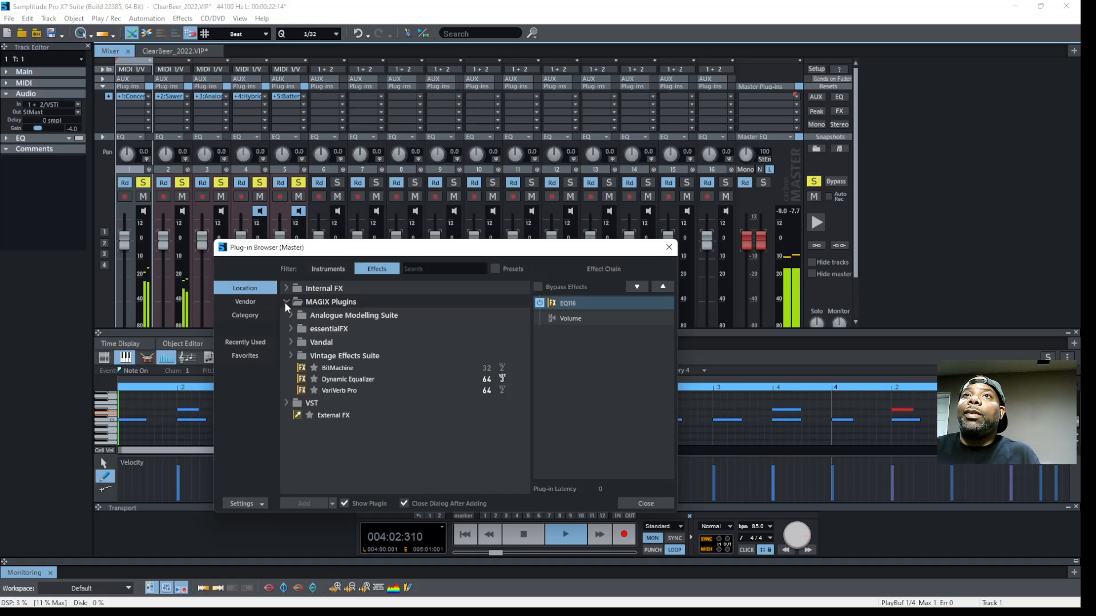
pyautogui.click(289, 327)
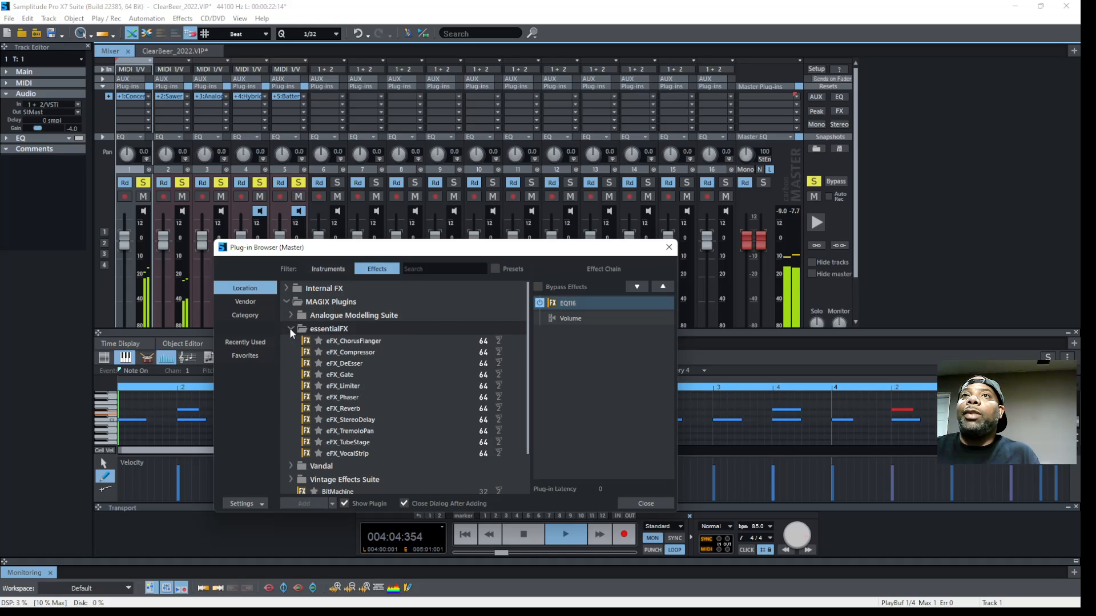
pyautogui.doubleClick(375, 354)
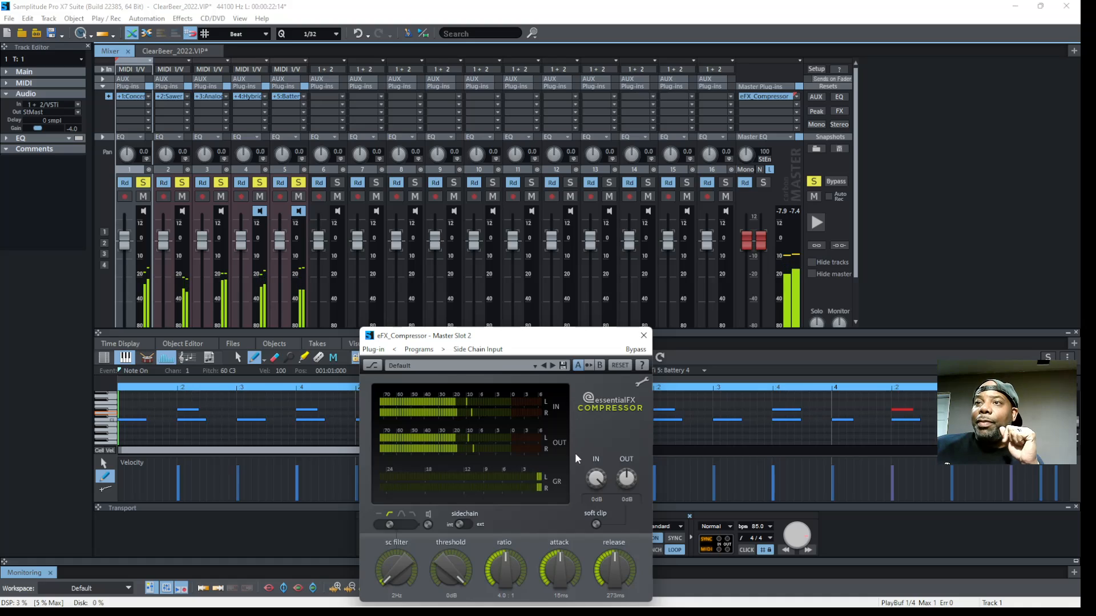
# Step: Enable soft clip on the master compressor, lower its input gain to -16.6 dB, and bring it back up to about -6.5 dB
pyautogui.click(598, 525)
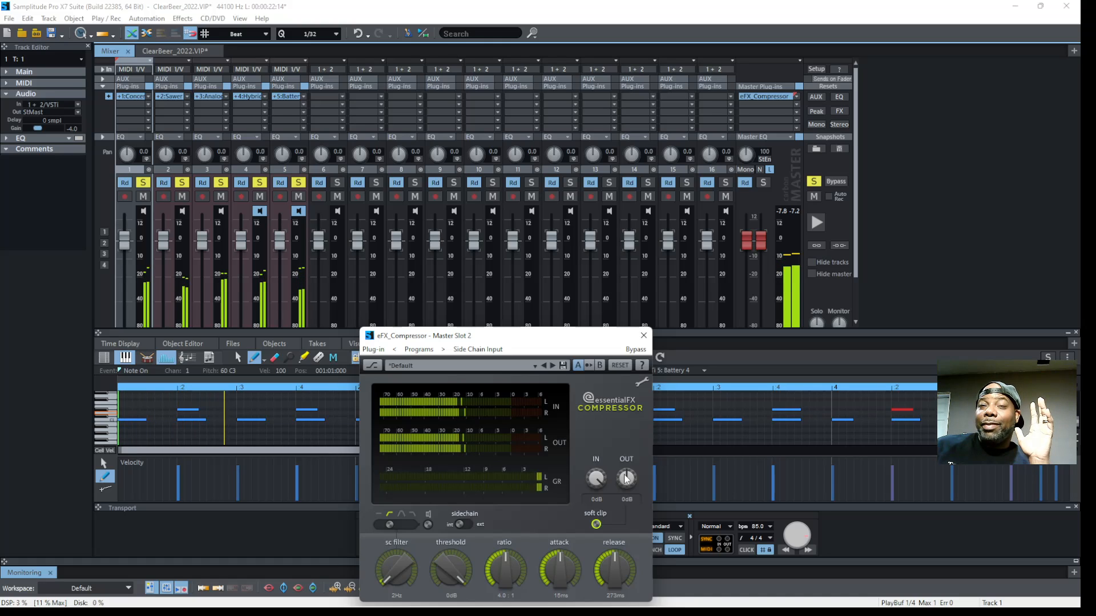
pyautogui.moveTo(595, 477); pyautogui.dragTo(594, 484)
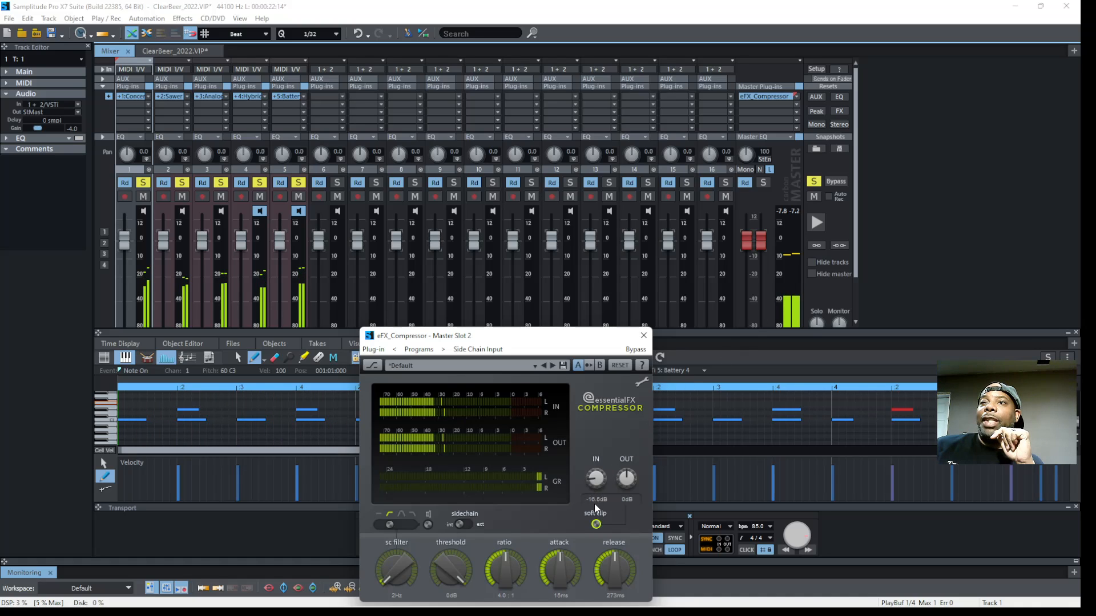
pyautogui.moveTo(590, 481); pyautogui.dragTo(598, 434)
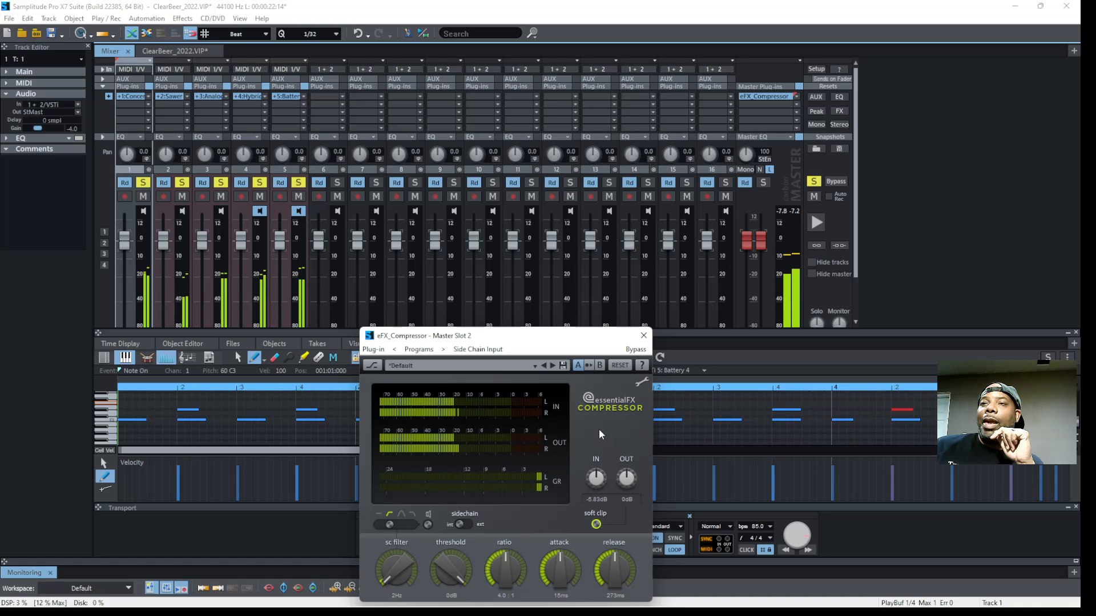
pyautogui.moveTo(600, 429); pyautogui.dragTo(606, 408)
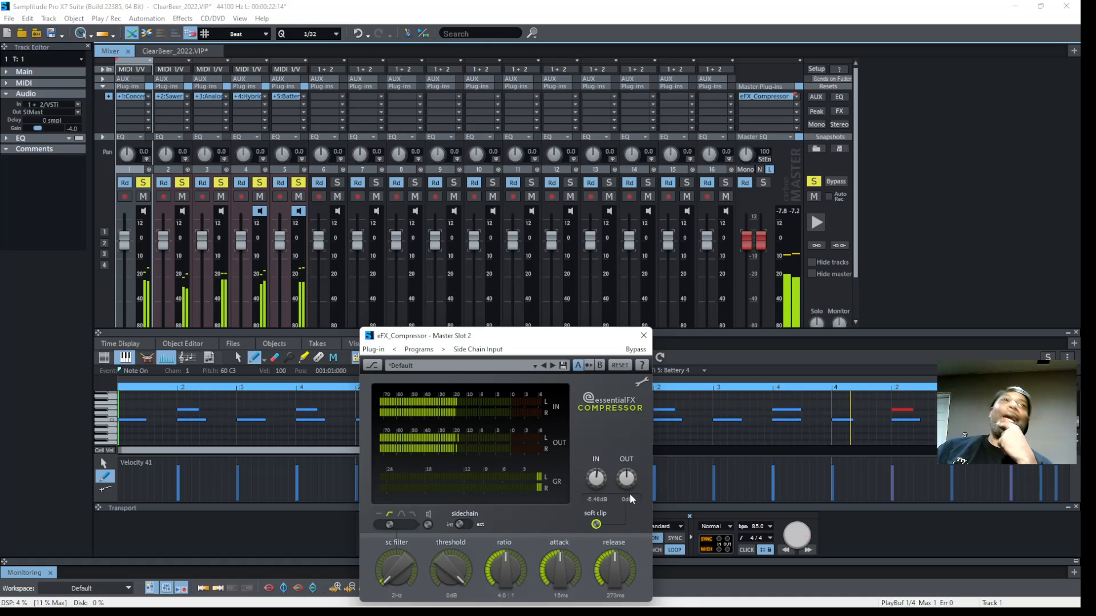
# Step: Lower the master compressor's output gain to -48 dB, and raise it to about 6.7 dB
pyautogui.click(788, 216)
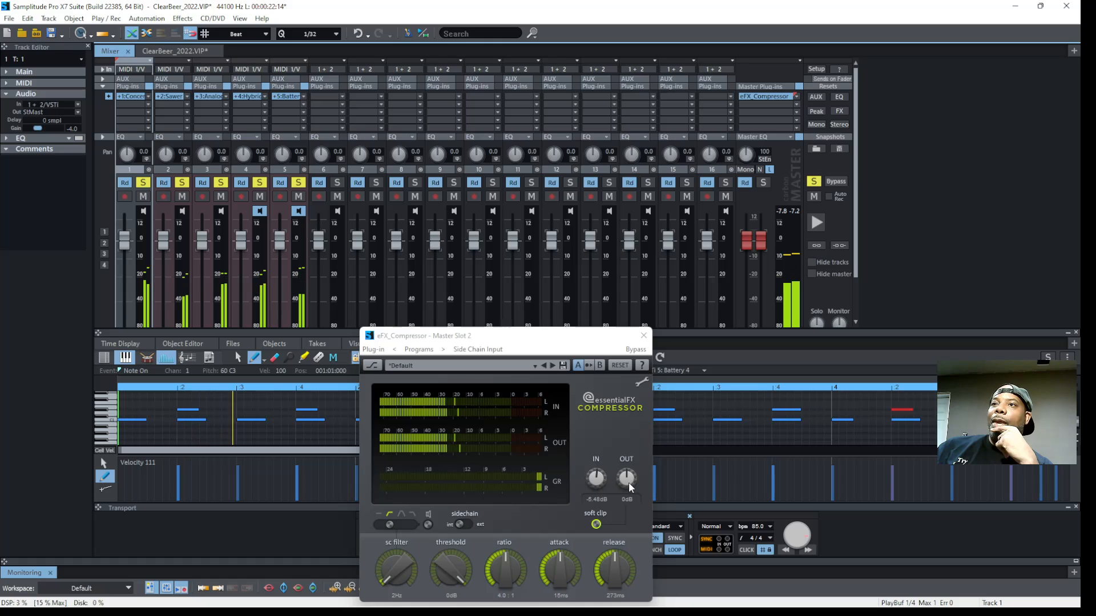
pyautogui.moveTo(625, 481); pyautogui.dragTo(625, 484)
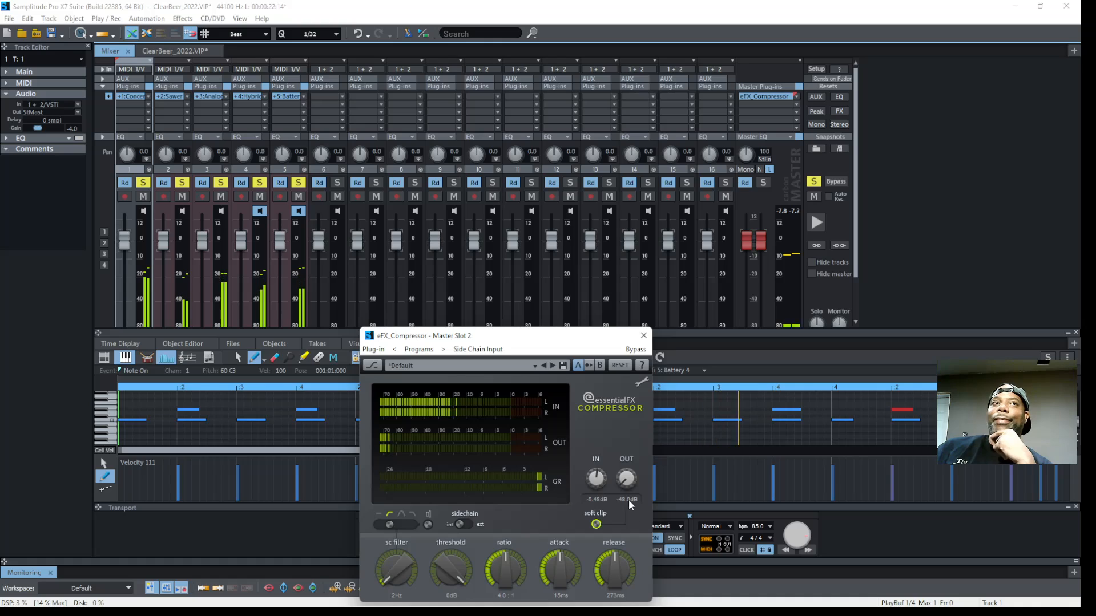
pyautogui.moveTo(625, 483); pyautogui.dragTo(622, 465)
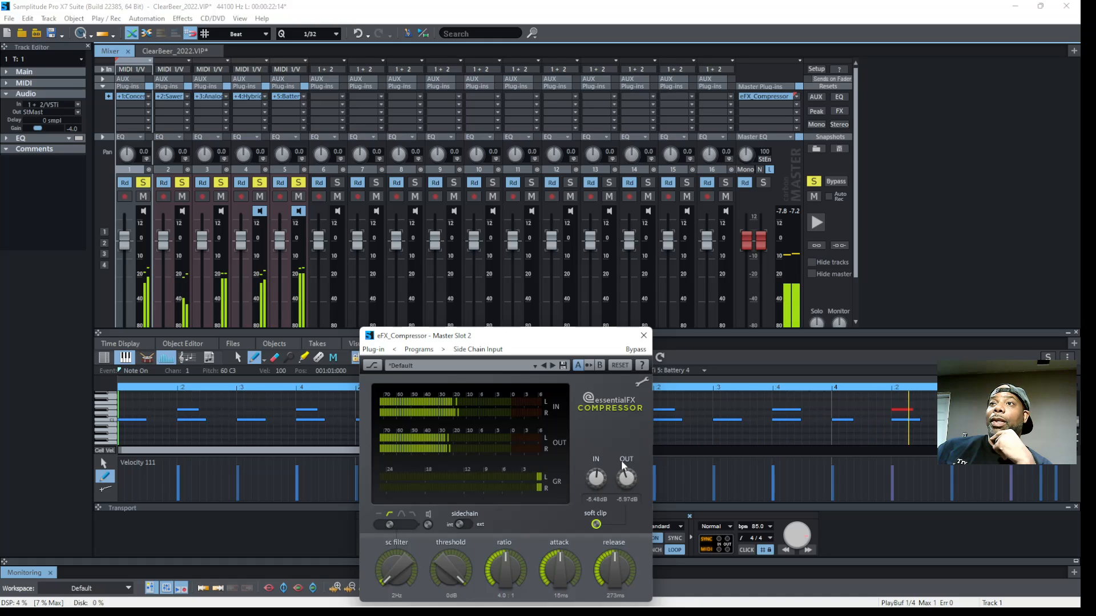
pyautogui.moveTo(631, 452); pyautogui.dragTo(665, 347)
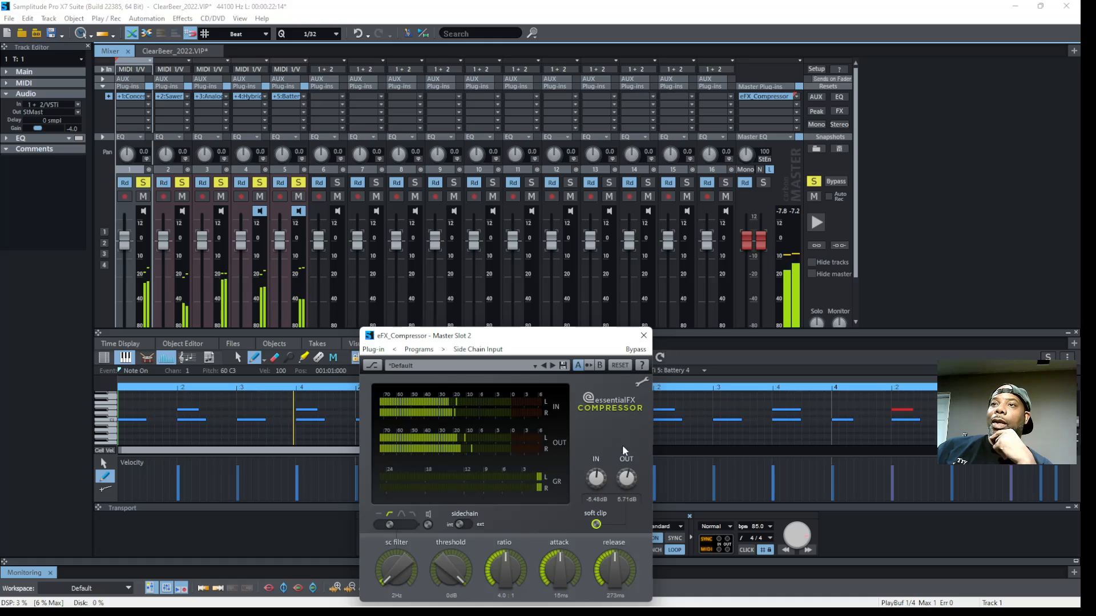
# Step: Push the compressor's output to 48 dB with the input at -inf, raising the input briefly to about -33.5 dB
pyautogui.moveTo(596, 479); pyautogui.dragTo(666, 354)
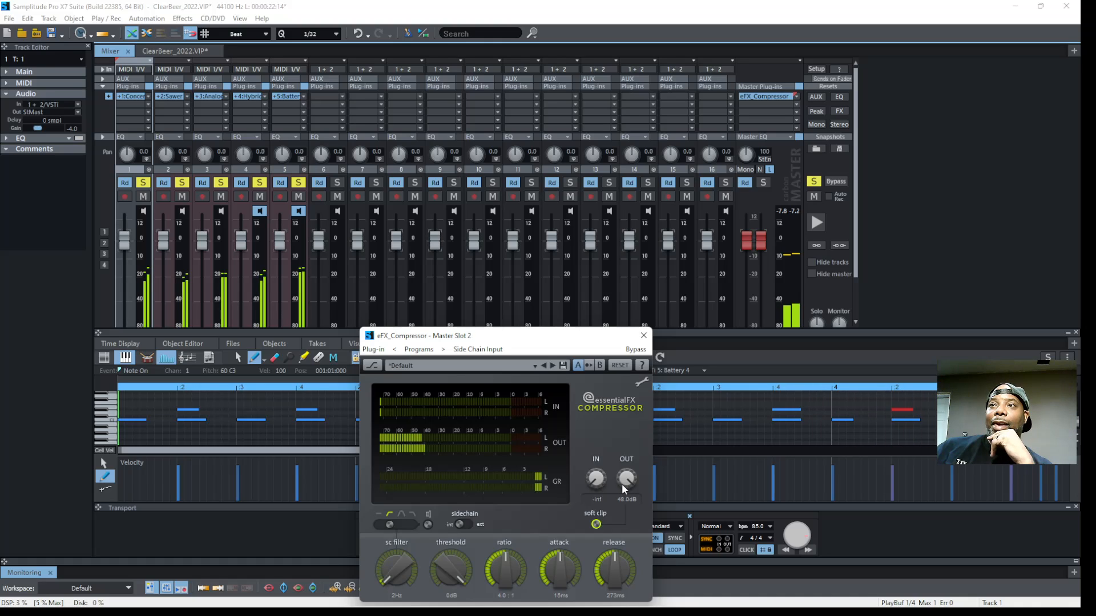
pyautogui.scroll(2, 594, 481)
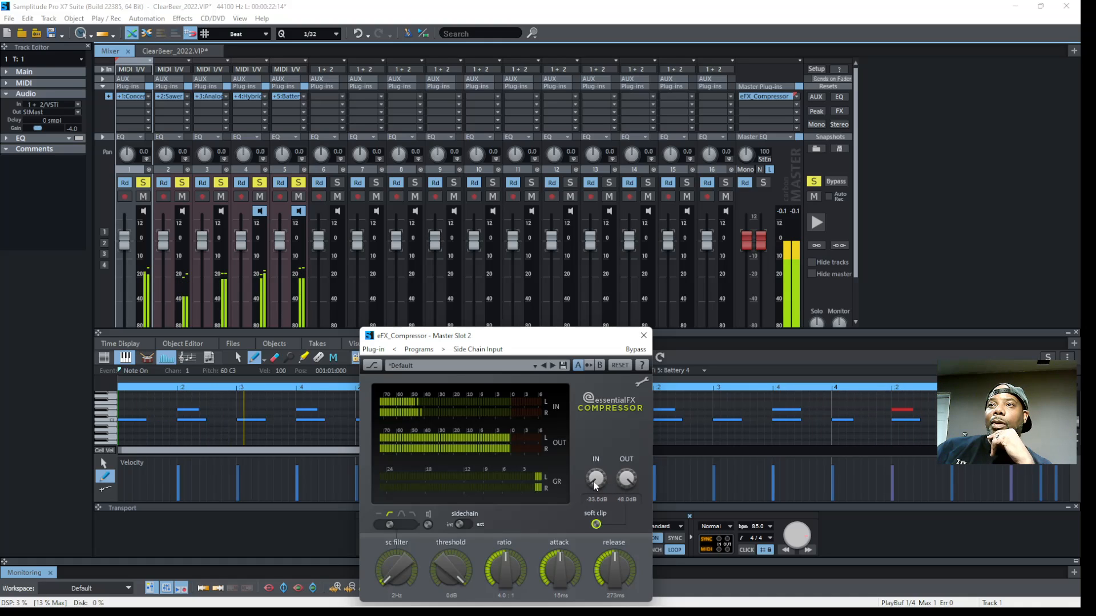
pyautogui.moveTo(594, 481); pyautogui.dragTo(594, 495)
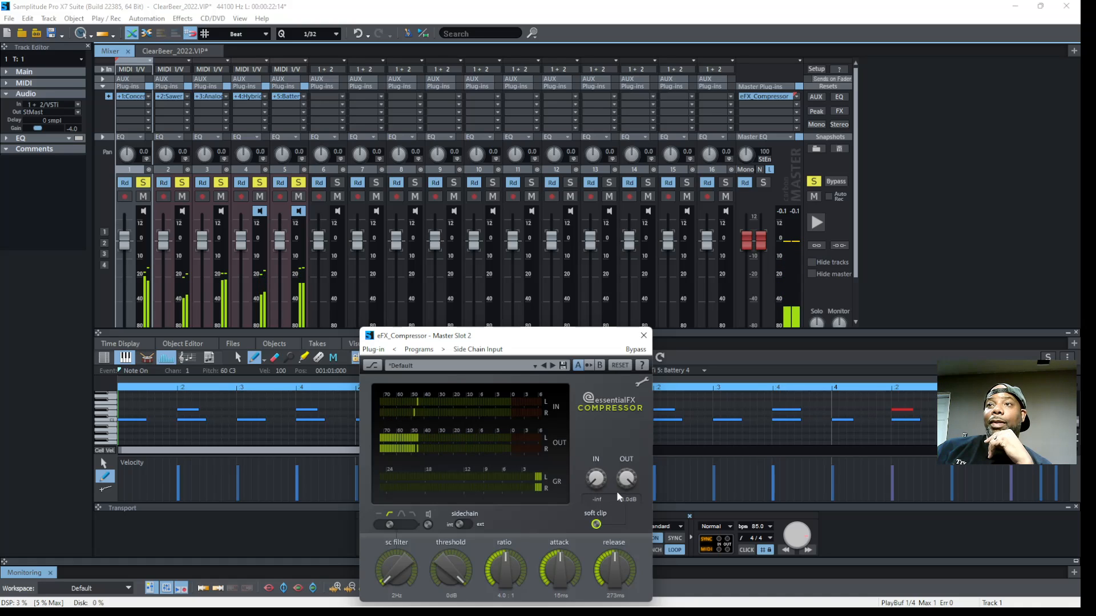
# Step: Restore the compressor's input to about -6.9 dB, reset the master peak display, and set the output to about 11.8 dB
pyautogui.moveTo(626, 485); pyautogui.dragTo(599, 468)
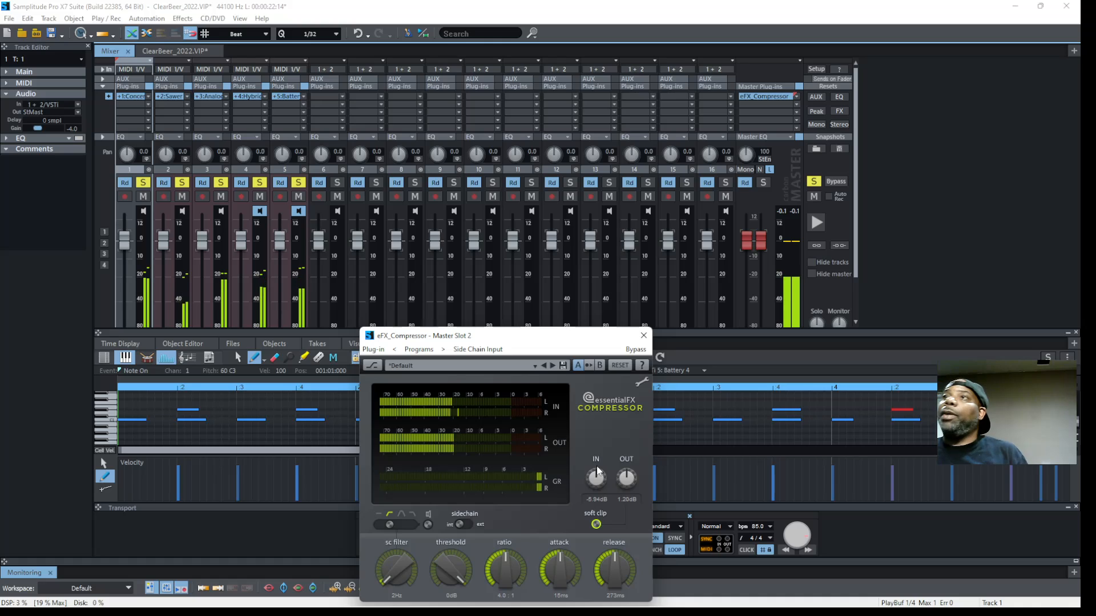
pyautogui.click(792, 247)
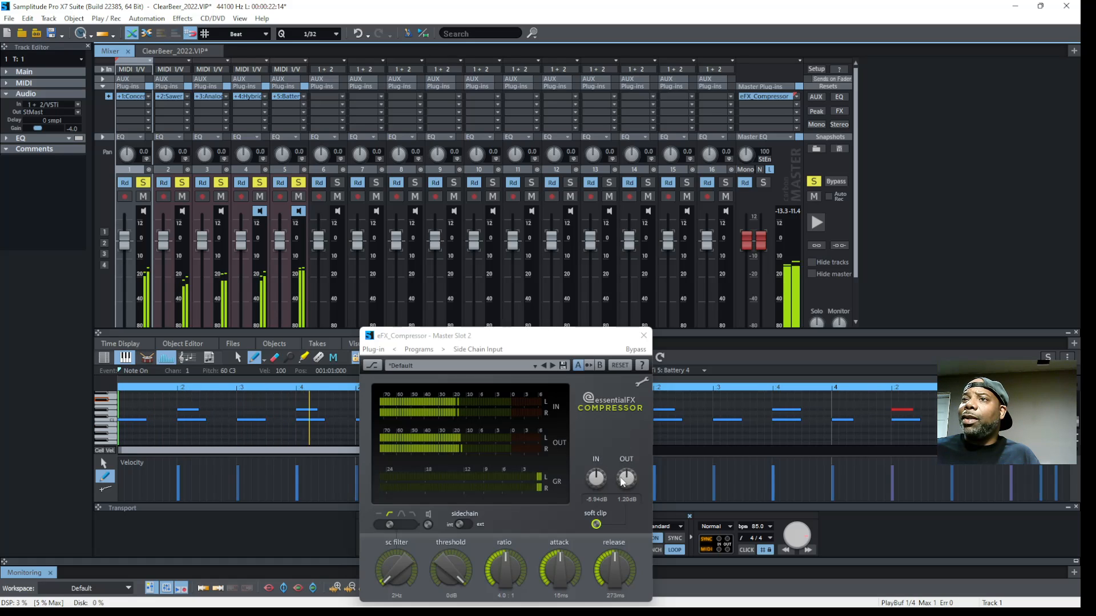
pyautogui.scroll(-5, 624, 464)
pyautogui.moveTo(622, 460); pyautogui.dragTo(651, 443)
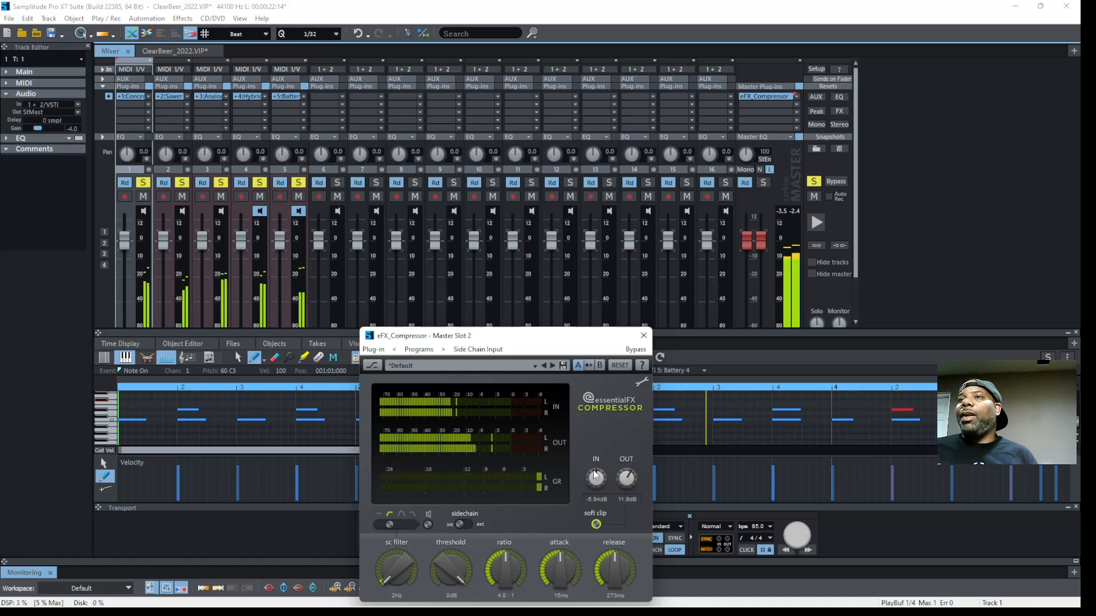
# Step: Lower the compressor's input gain to about -17.9 dB, and raise the output to about 29.1 dB before reducing it to 16 dB
pyautogui.moveTo(594, 475)
pyautogui.mouseDown()
pyautogui.moveTo(587, 498)
pyautogui.moveTo(584, 480)
pyautogui.mouseUp()
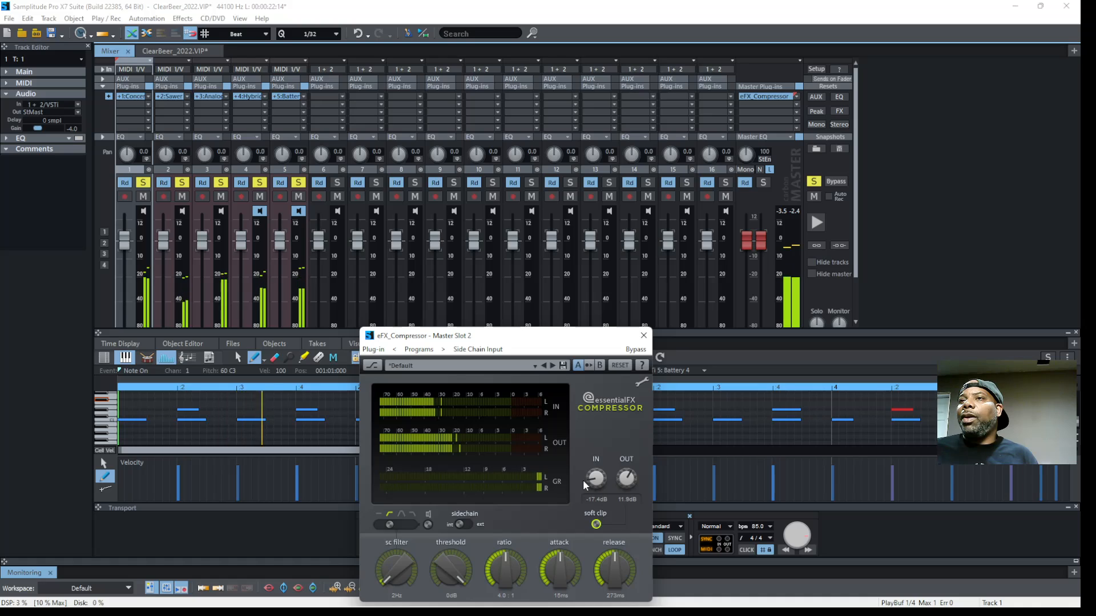
pyautogui.moveTo(581, 484); pyautogui.dragTo(594, 501)
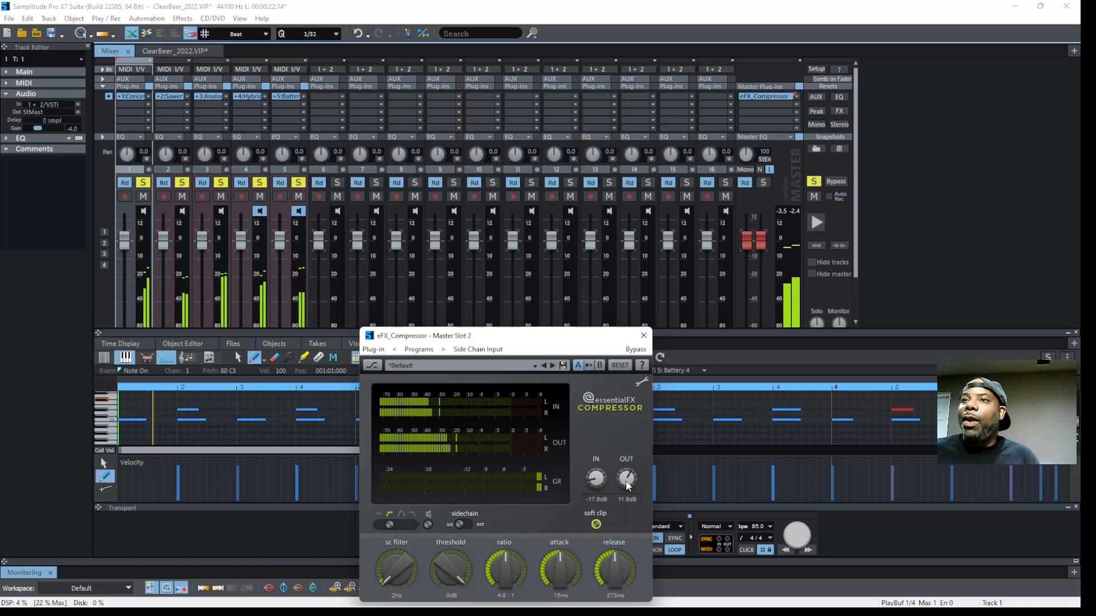
pyautogui.moveTo(629, 485); pyautogui.dragTo(659, 460)
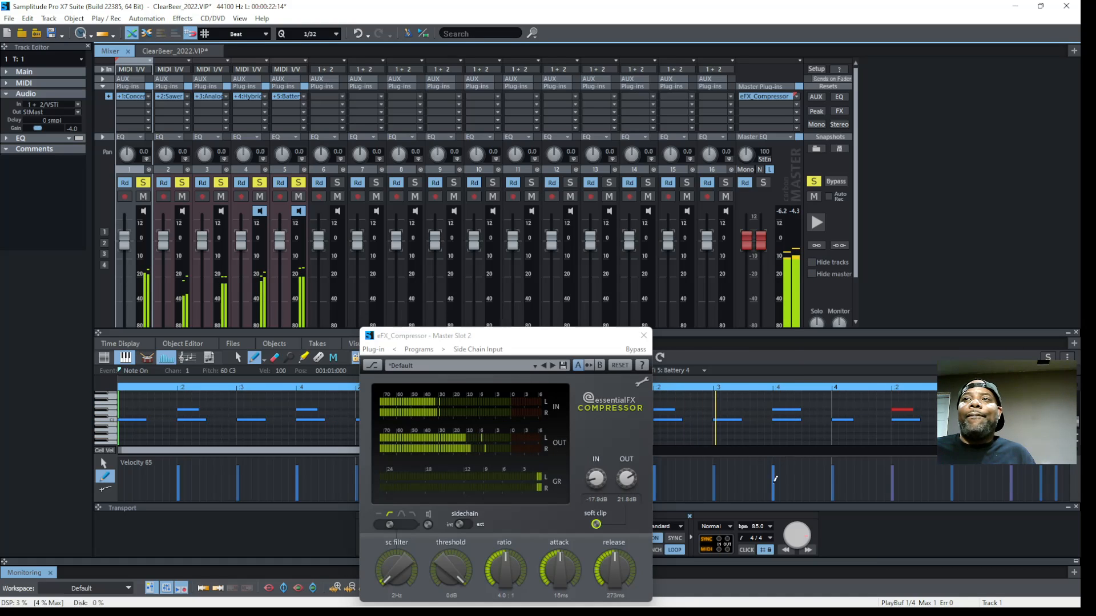
pyautogui.moveTo(631, 481); pyautogui.dragTo(637, 477)
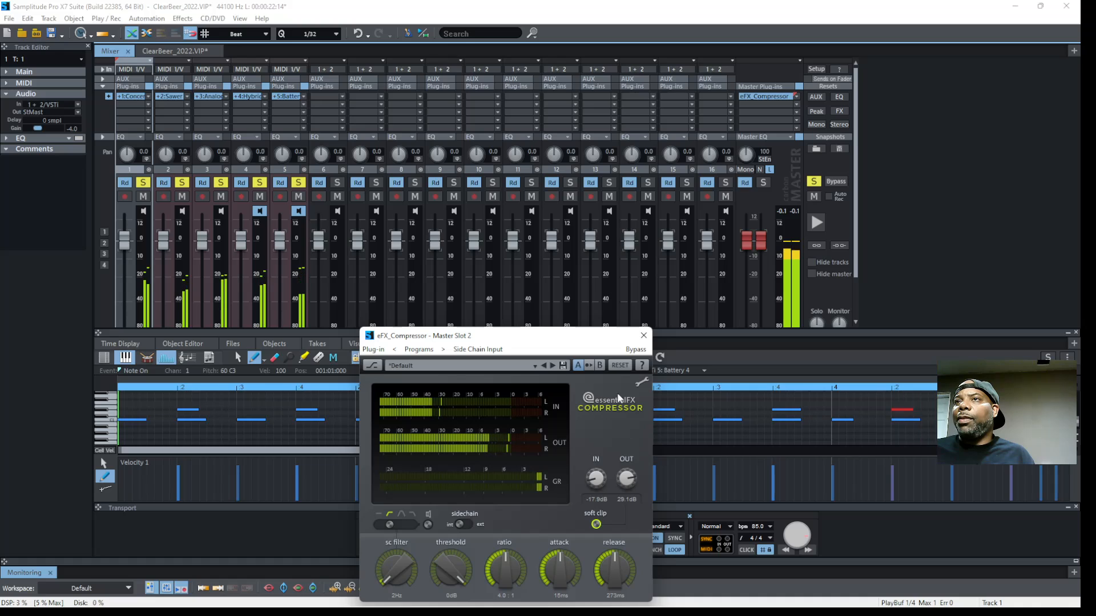
pyautogui.moveTo(632, 480); pyautogui.dragTo(633, 473)
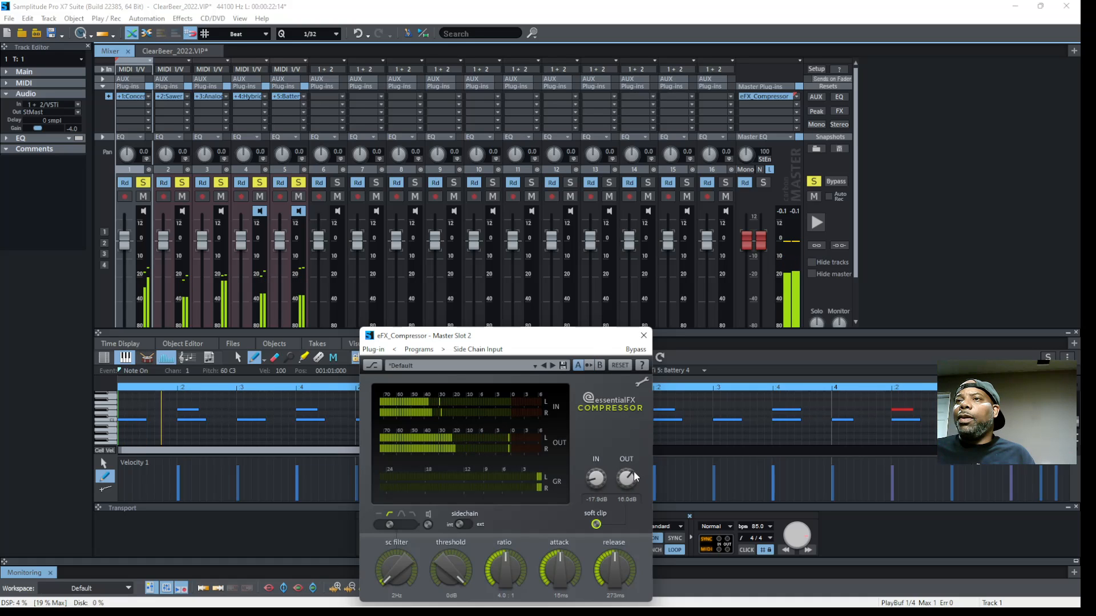
# Step: Open the master channel's EQ116, and place it side by side with the compressor window, clear of the master meters
pyautogui.moveTo(600, 340); pyautogui.dragTo(766, 443)
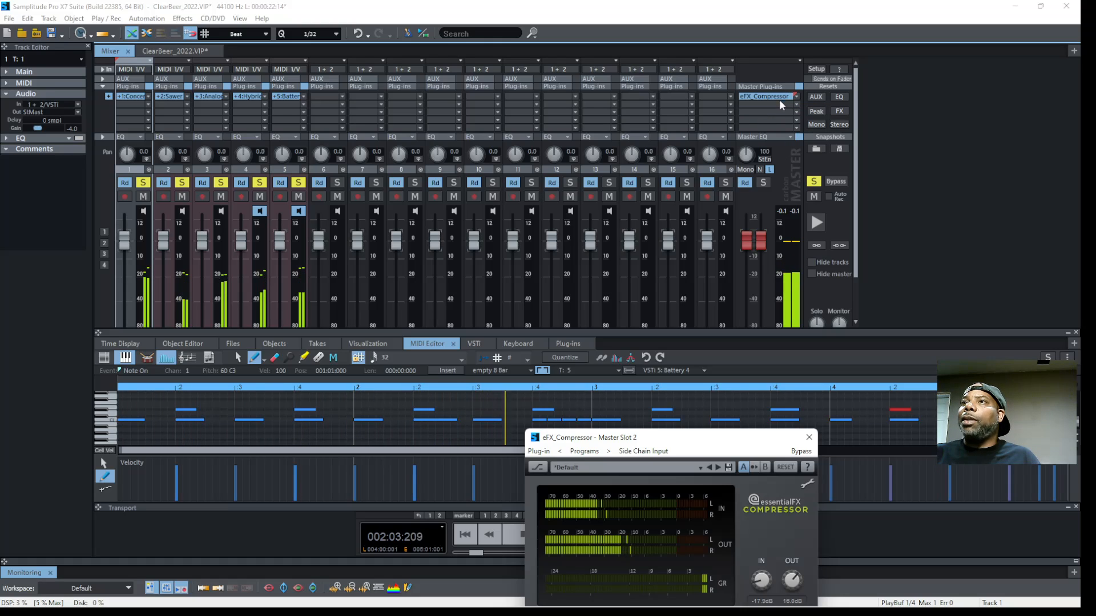
pyautogui.rightClick(791, 136)
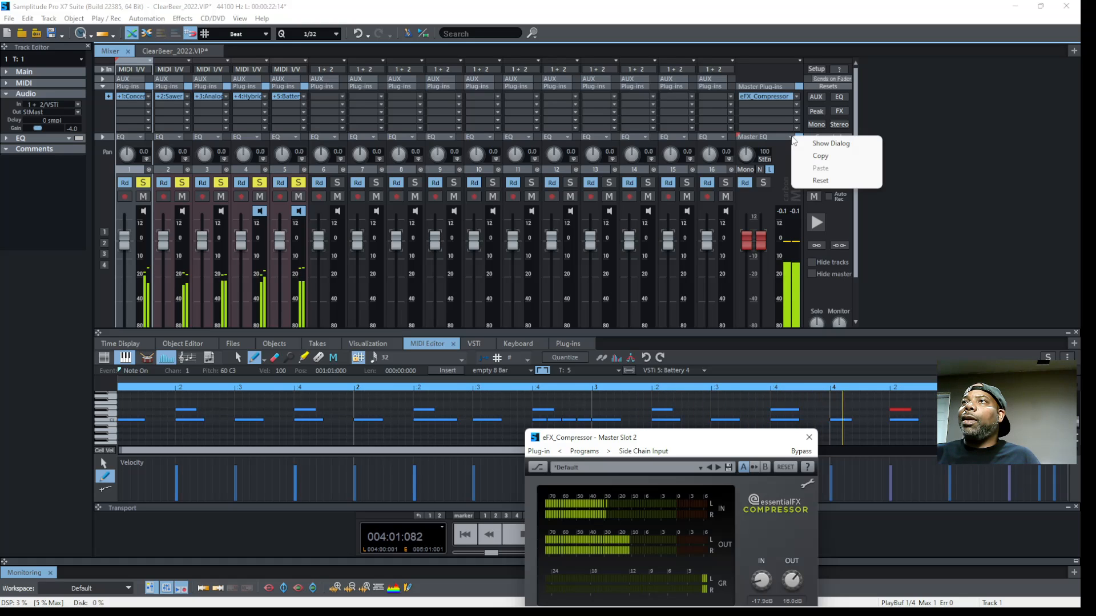
pyautogui.click(814, 143)
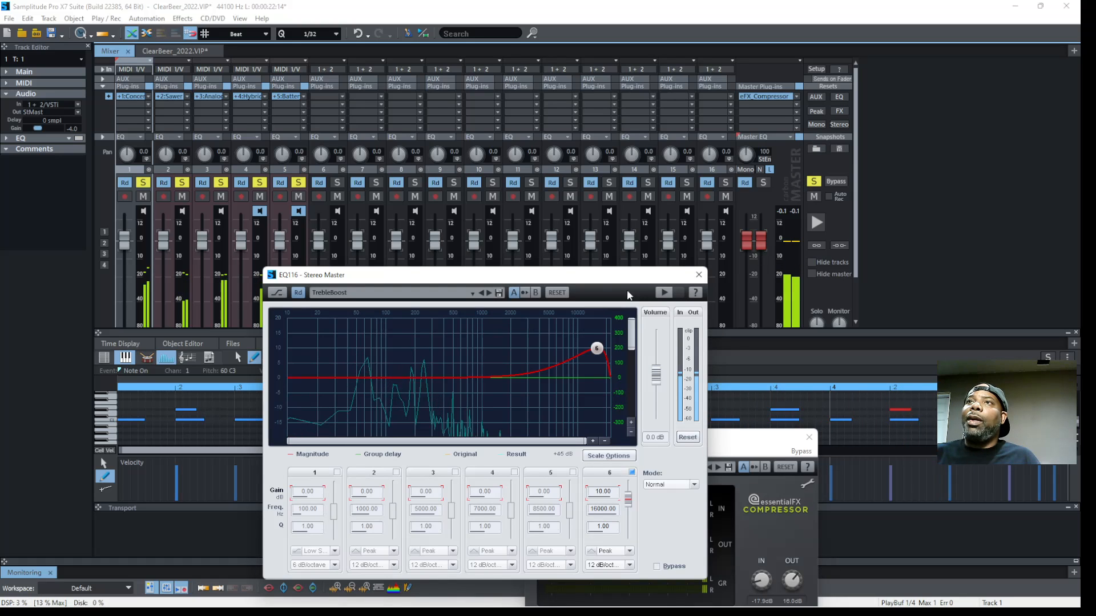
pyautogui.moveTo(615, 278); pyautogui.dragTo(404, 262)
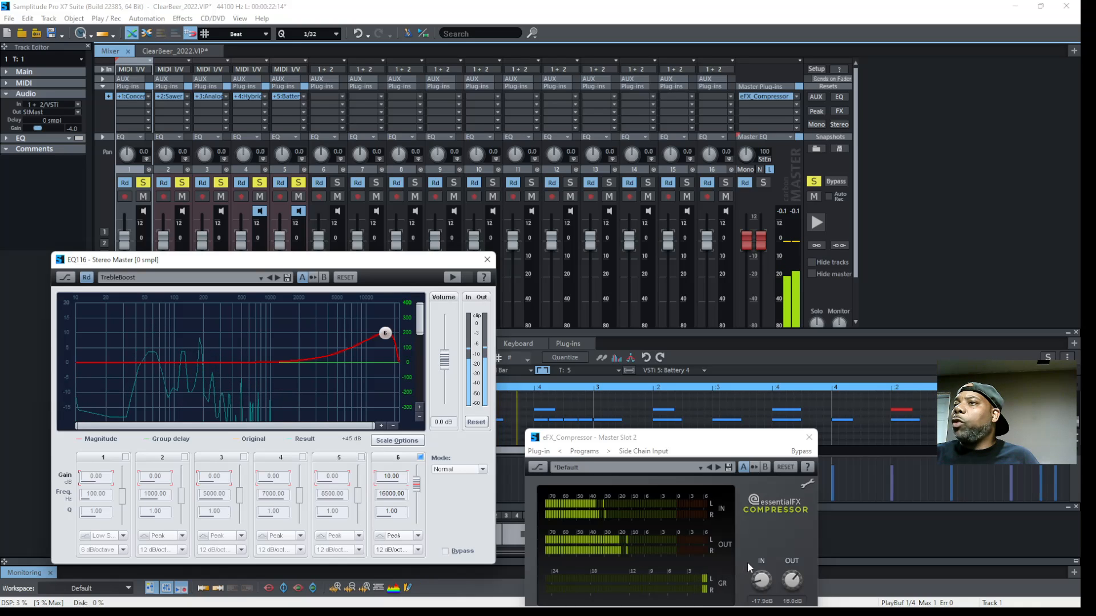
pyautogui.moveTo(785, 444); pyautogui.dragTo(858, 358)
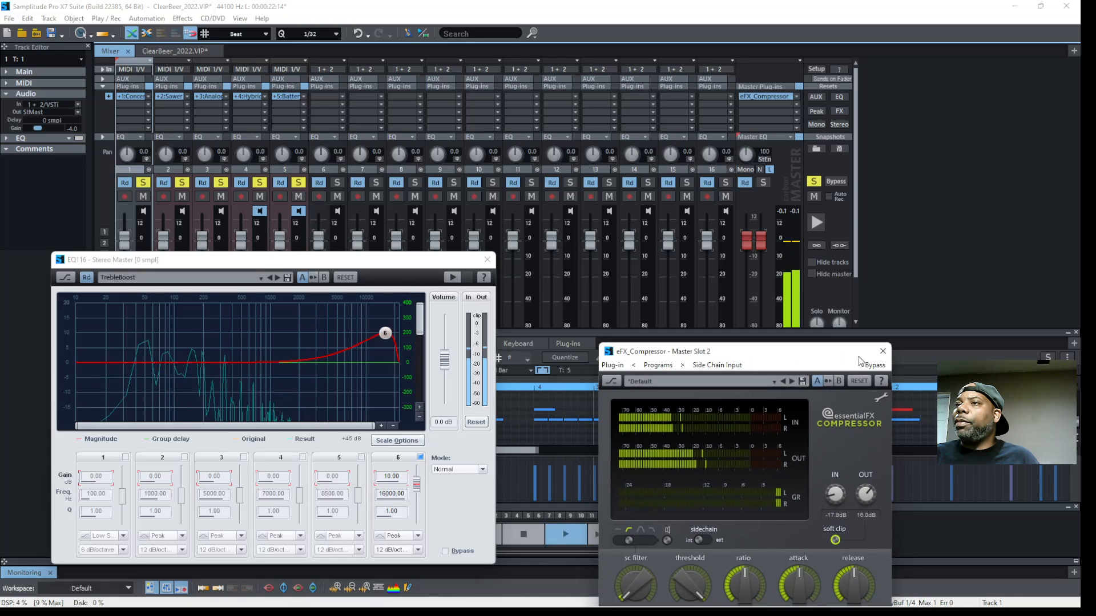
# Step: Turn off the compressor's soft clip, load the Compressor_Master_Mixdown preset, and move the window below the master meters
pyautogui.click(835, 539)
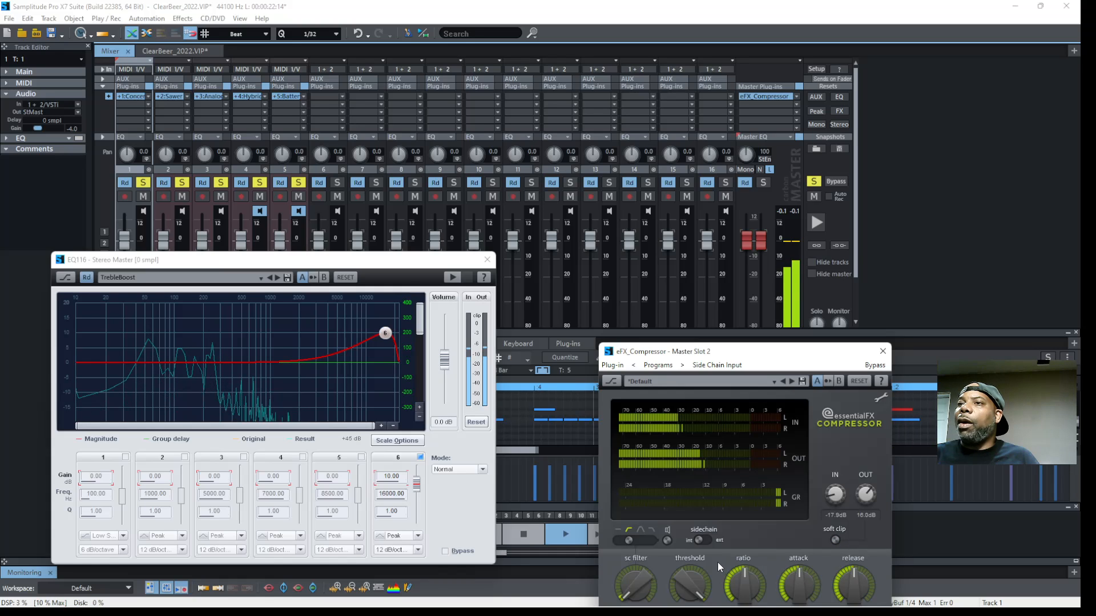
pyautogui.moveTo(782, 358); pyautogui.dragTo(846, 261)
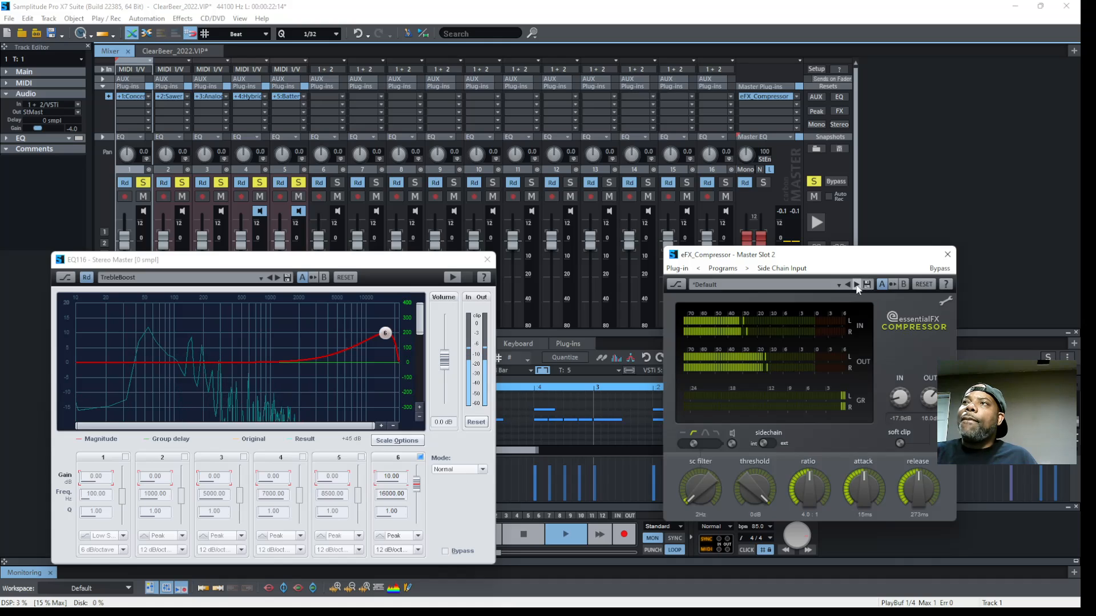
pyautogui.click(838, 285)
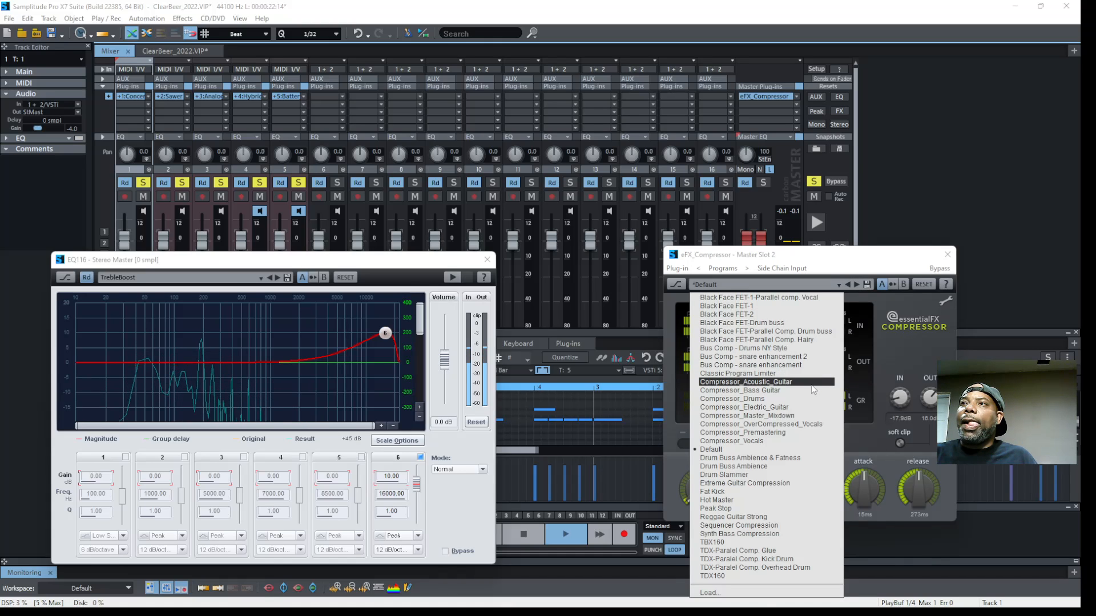
pyautogui.click(805, 417)
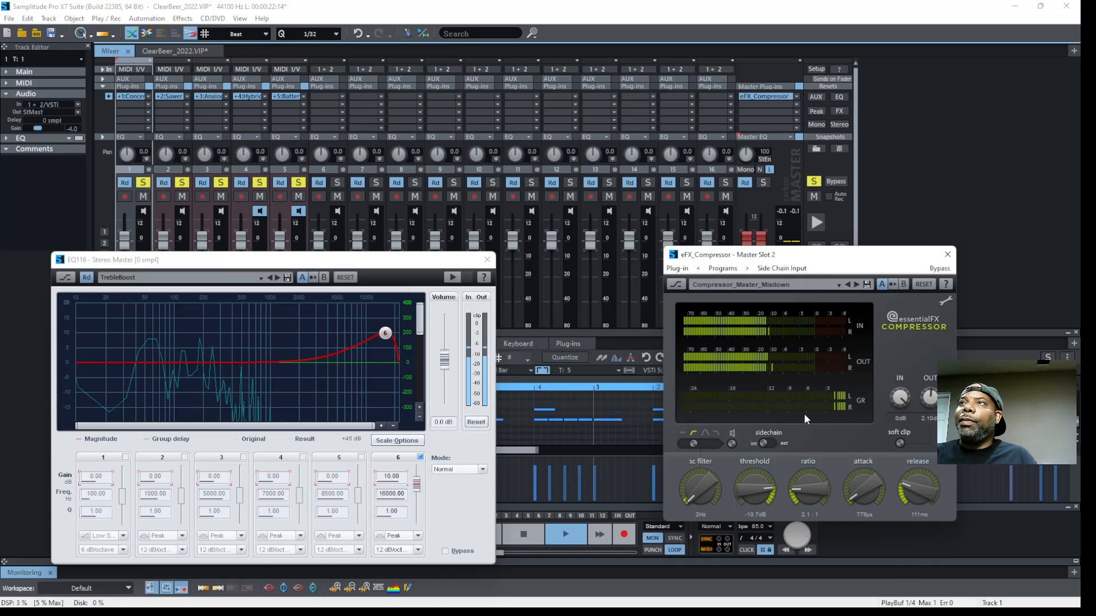
pyautogui.moveTo(844, 256); pyautogui.dragTo(855, 355)
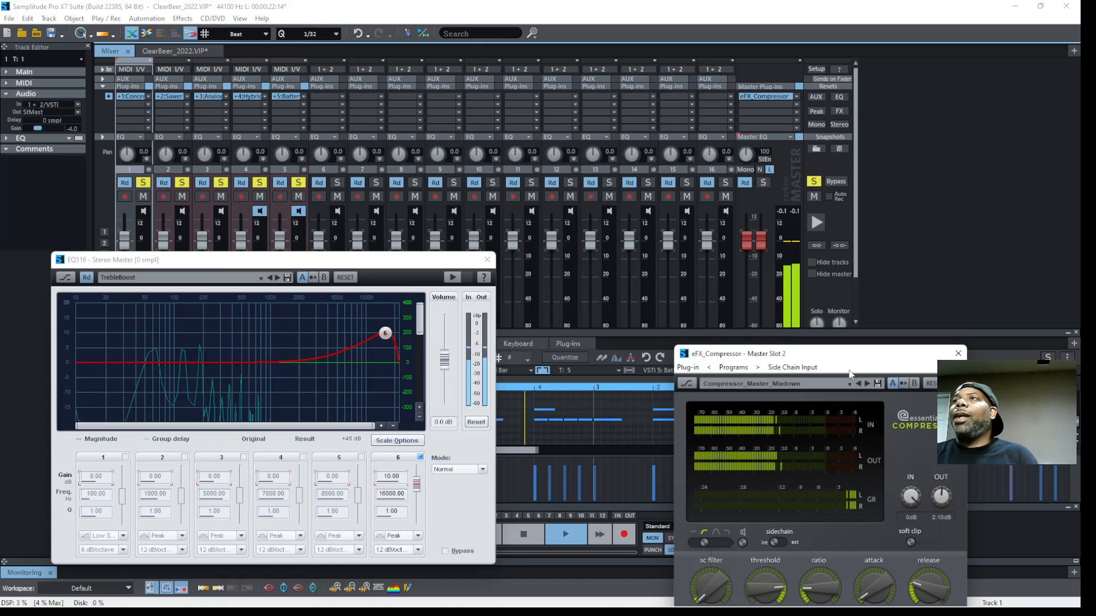
# Step: With playback stopped, move the master EQ116 window clear of the transport controls and load its BassBoost preset
pyautogui.press('space')
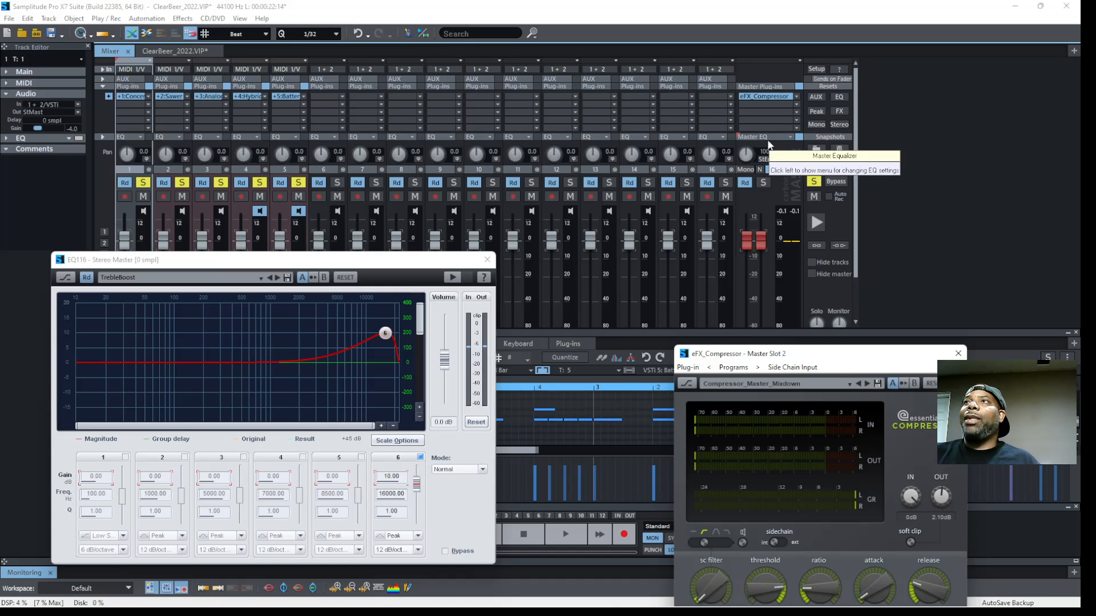
pyautogui.moveTo(358, 265); pyautogui.dragTo(393, 224)
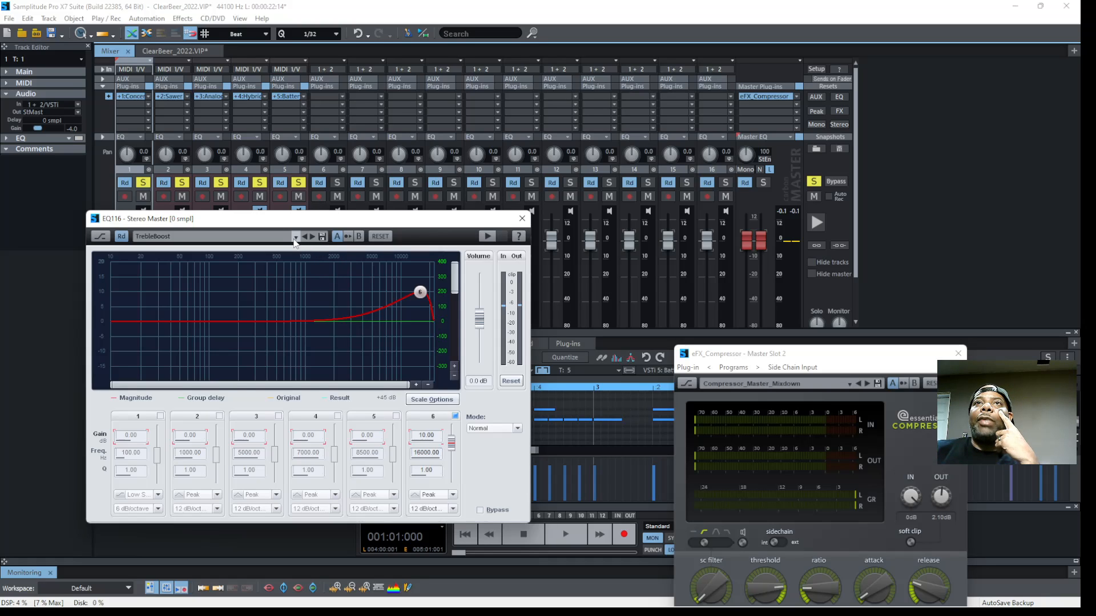
pyautogui.click(296, 237)
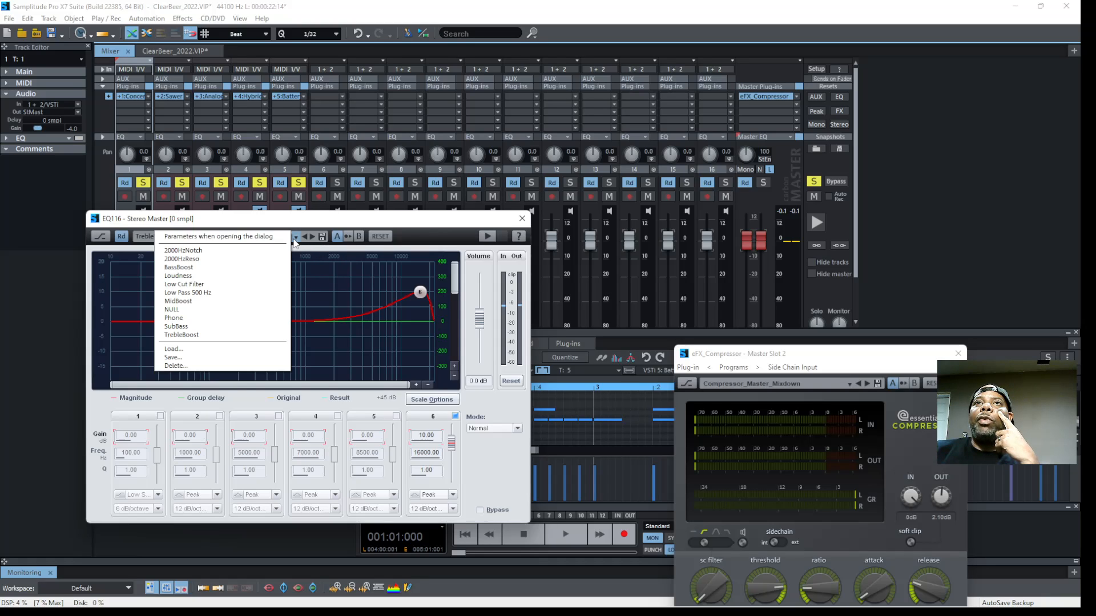
pyautogui.click(261, 268)
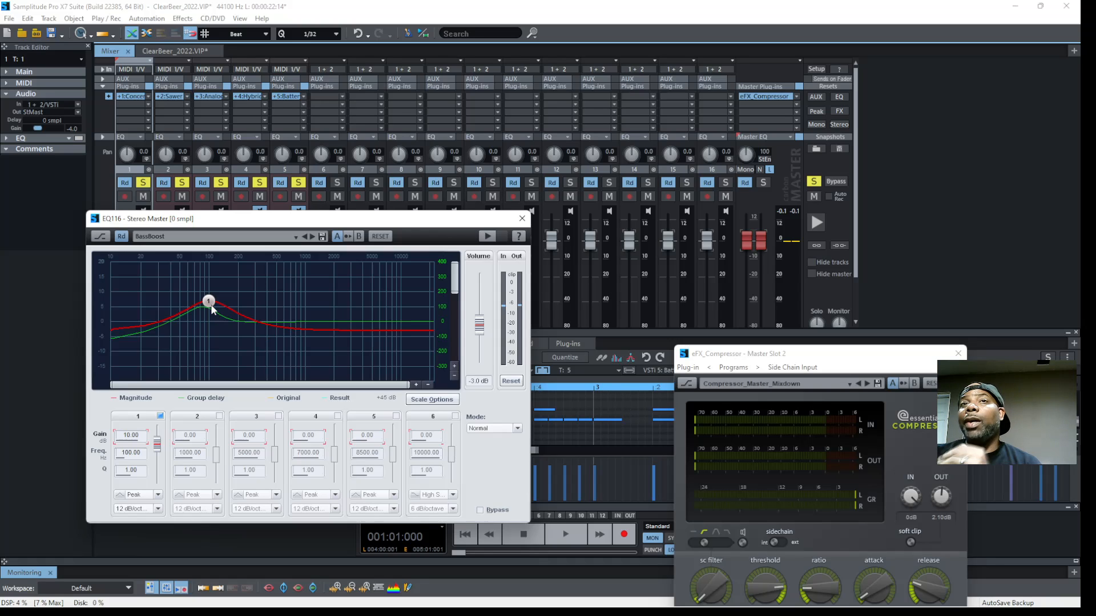
# Step: Move EQ band 1 to about -13 dB at 84 Hz, then 20 dB at 8667 Hz, and finally -1 dB near 8550 Hz
pyautogui.moveTo(211, 307); pyautogui.dragTo(206, 380)
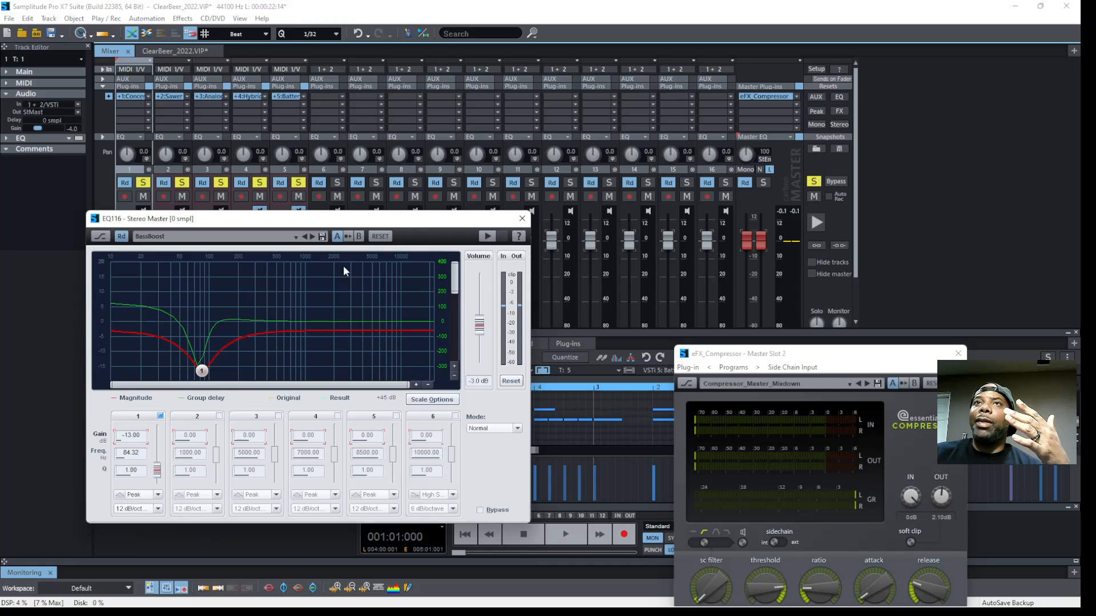
pyautogui.moveTo(202, 371); pyautogui.dragTo(403, 277)
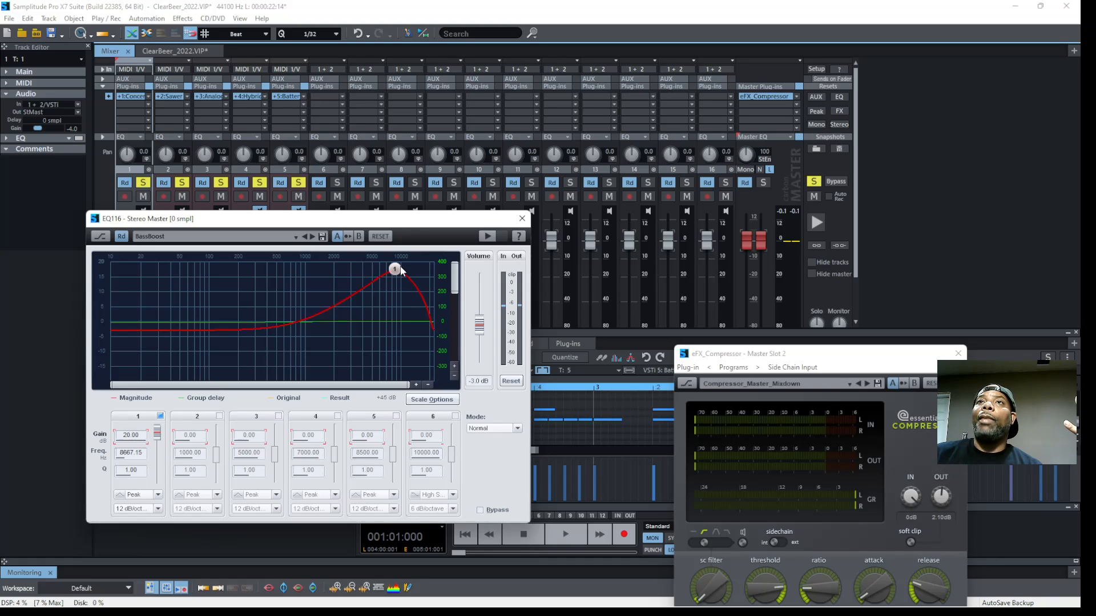
pyautogui.moveTo(395, 270); pyautogui.dragTo(394, 337)
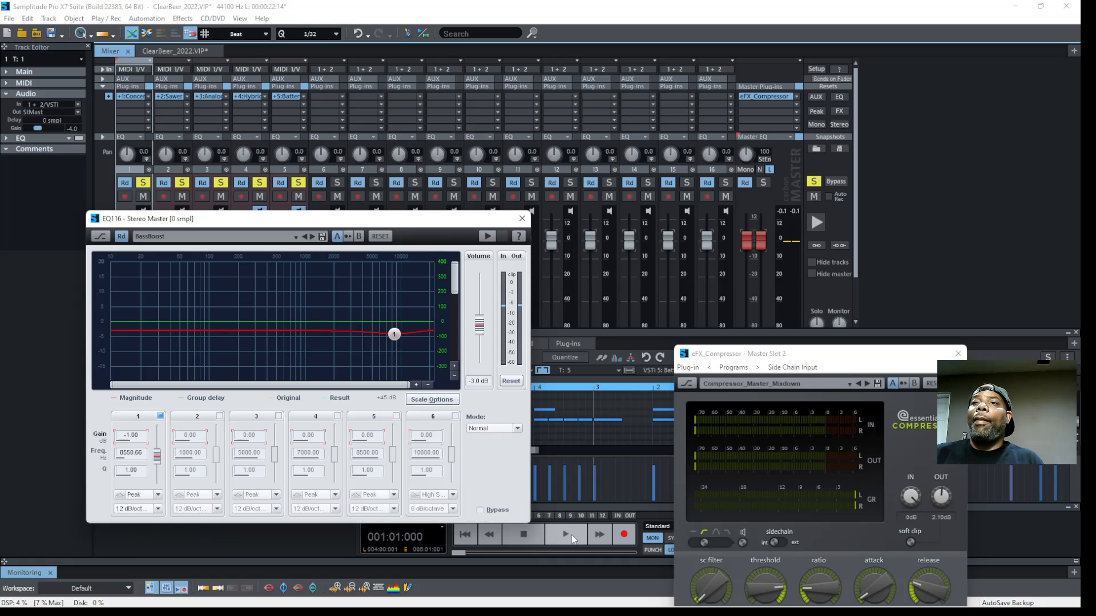
# Step: During playback, raise the EQ116 volume to 4.0 dB and move band 1 to about 303 Hz at -1 dB
pyautogui.click(570, 536)
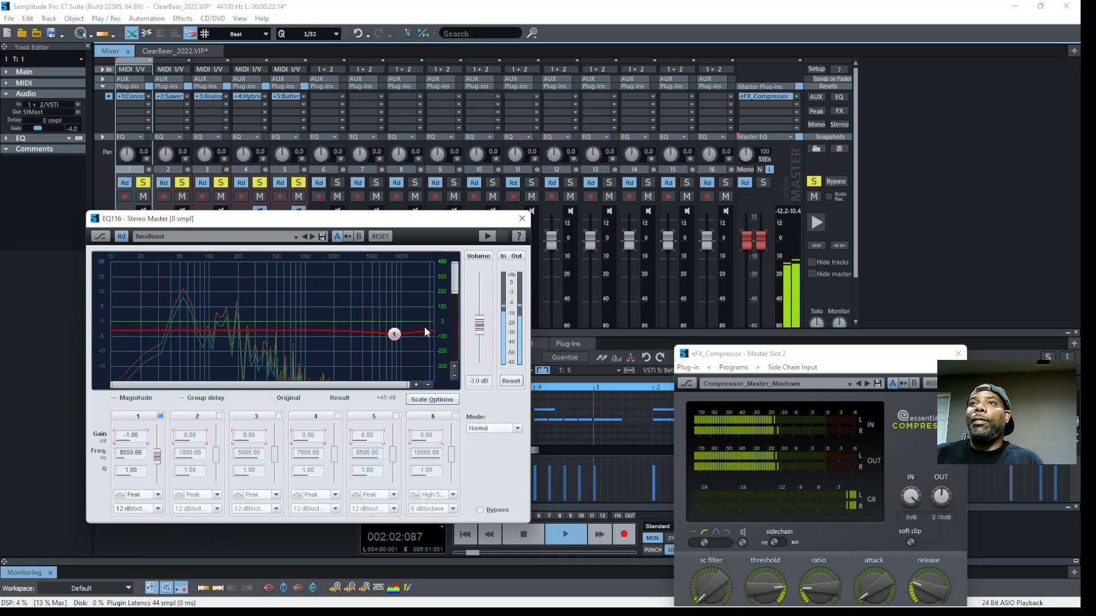
pyautogui.moveTo(478, 327); pyautogui.dragTo(480, 312)
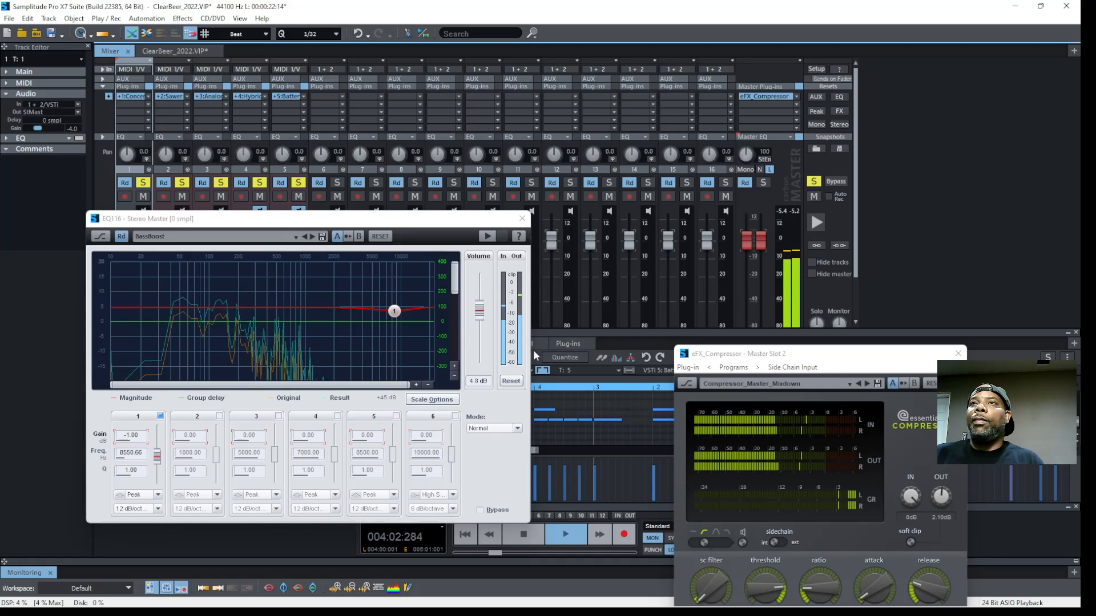
pyautogui.moveTo(394, 311); pyautogui.dragTo(246, 381)
pyautogui.moveTo(249, 340); pyautogui.dragTo(260, 317)
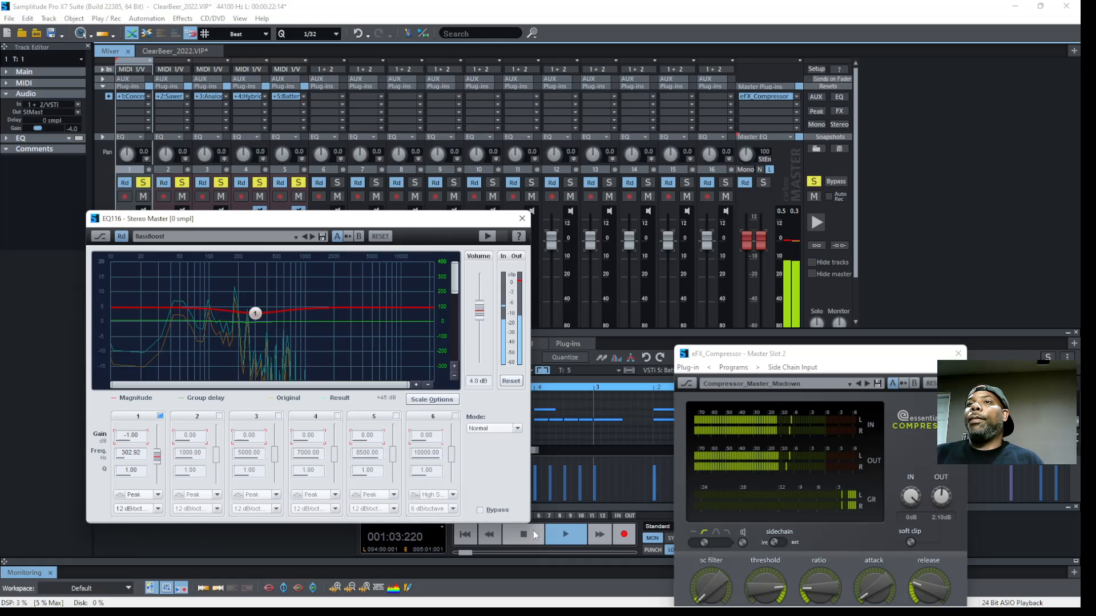
pyautogui.click(534, 534)
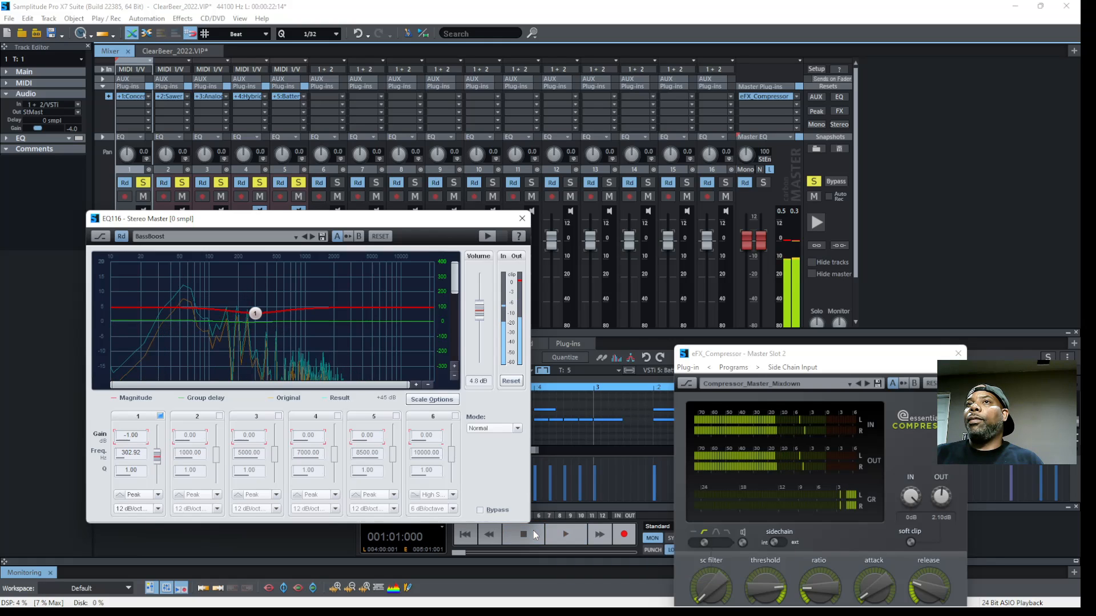
# Step: Add the OneKnob Phatter Stereo effect from WaveShell1-VST 12.7_x64 to the master channel, after the compressor
pyautogui.click(796, 112)
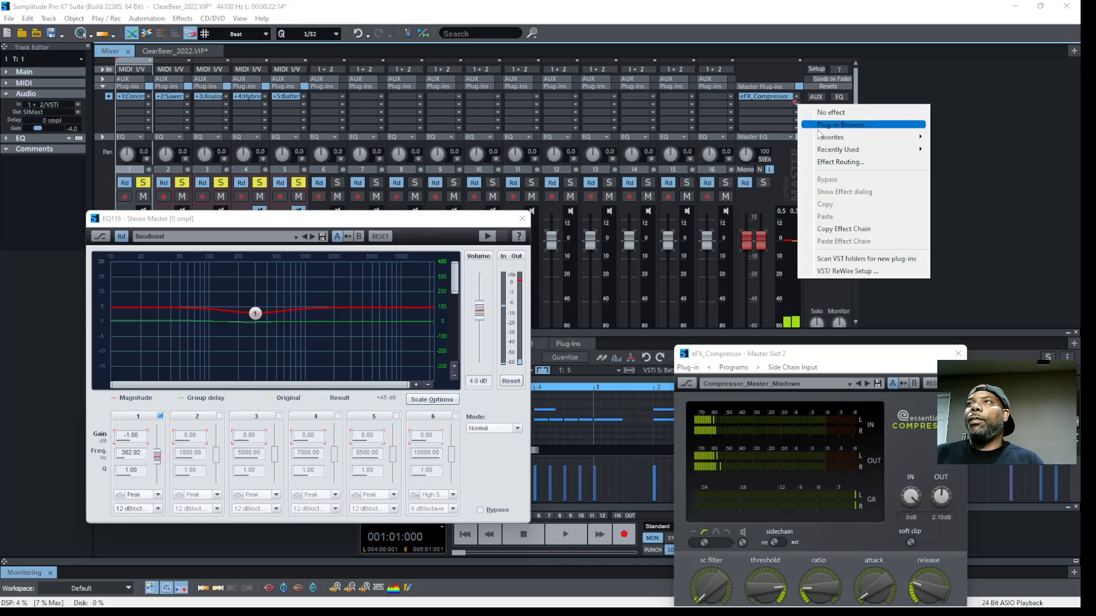
pyautogui.click(841, 124)
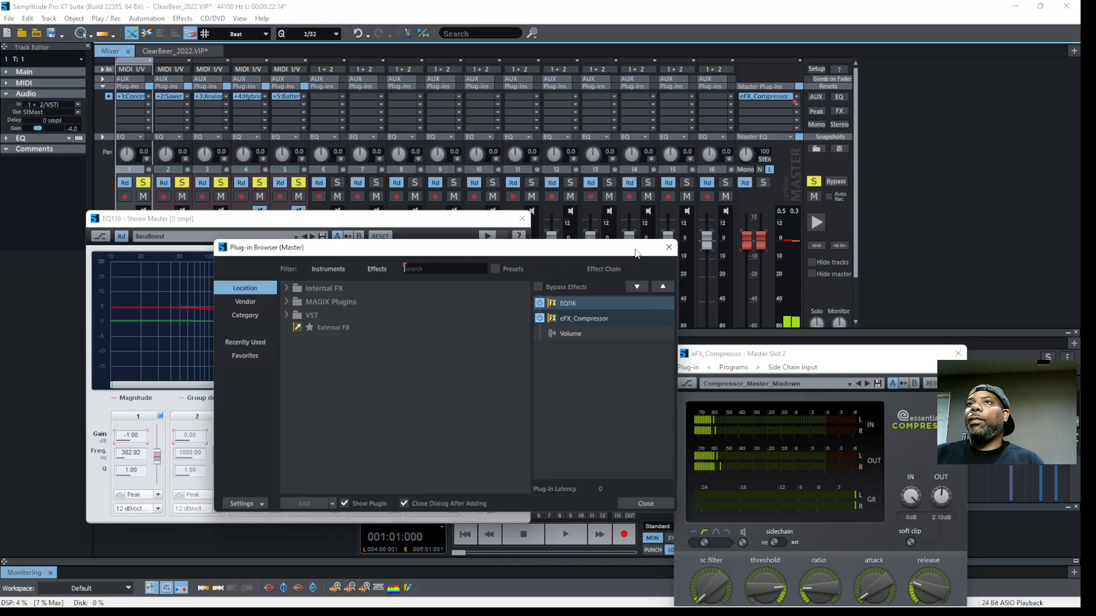
pyautogui.click(337, 269)
pyautogui.click(341, 268)
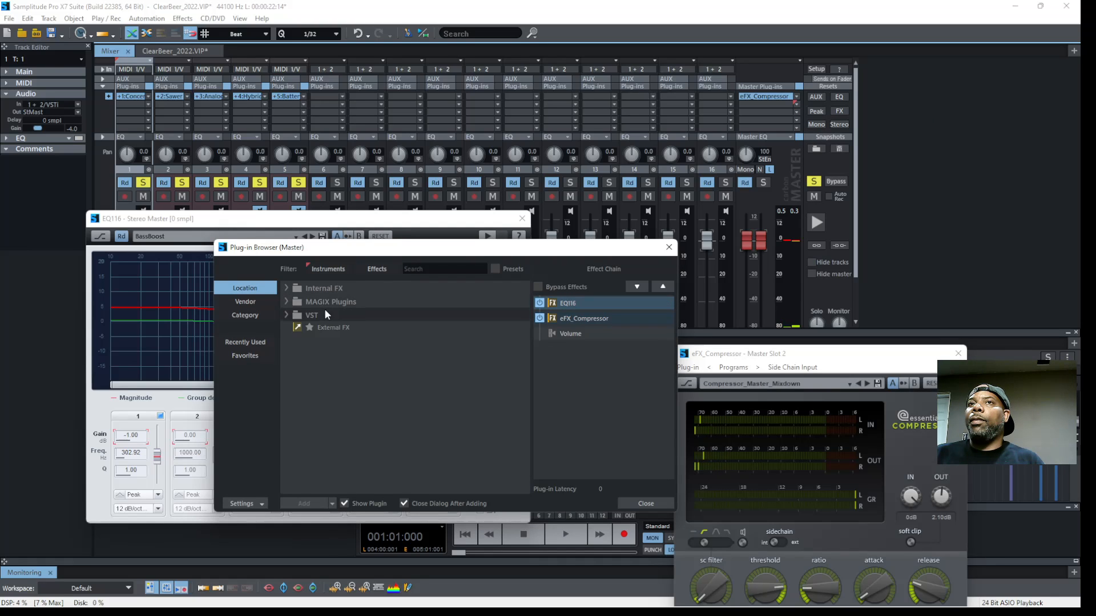
pyautogui.click(287, 316)
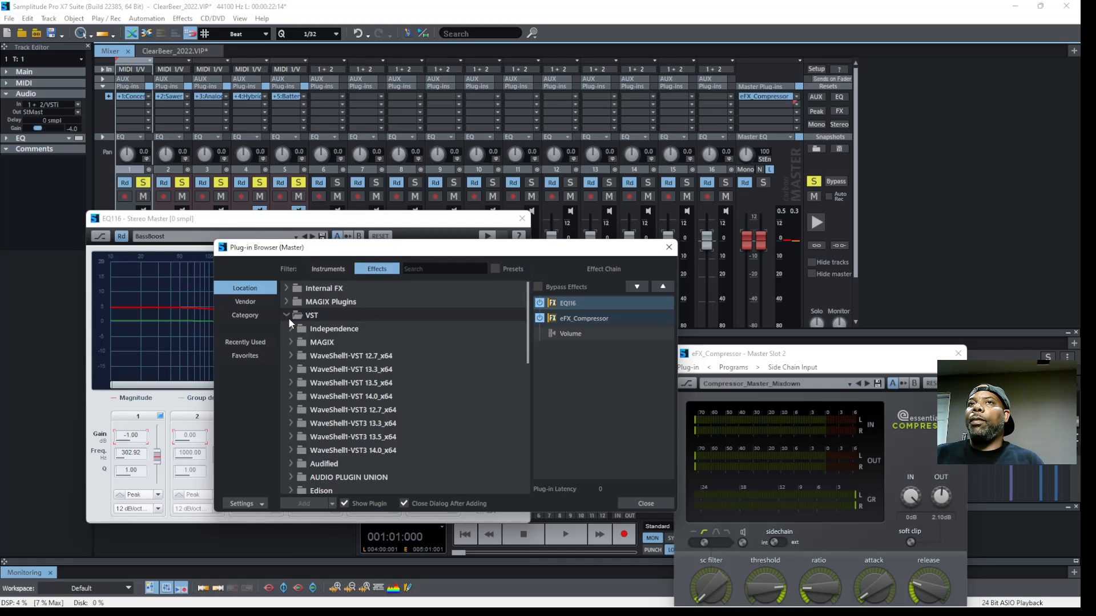
pyautogui.doubleClick(294, 382)
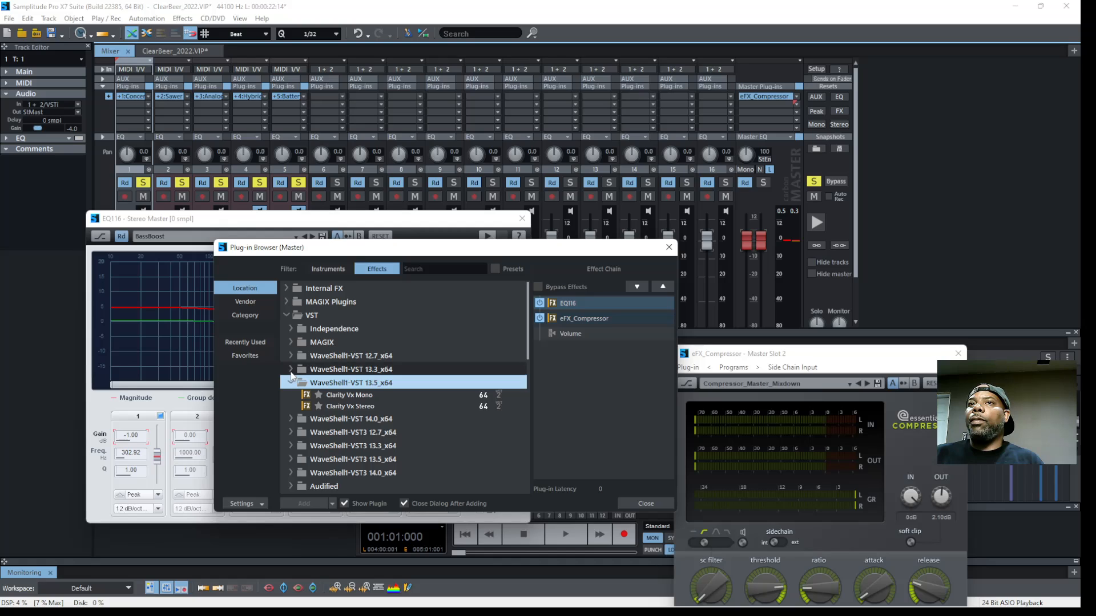
pyautogui.click(290, 369)
pyautogui.click(289, 355)
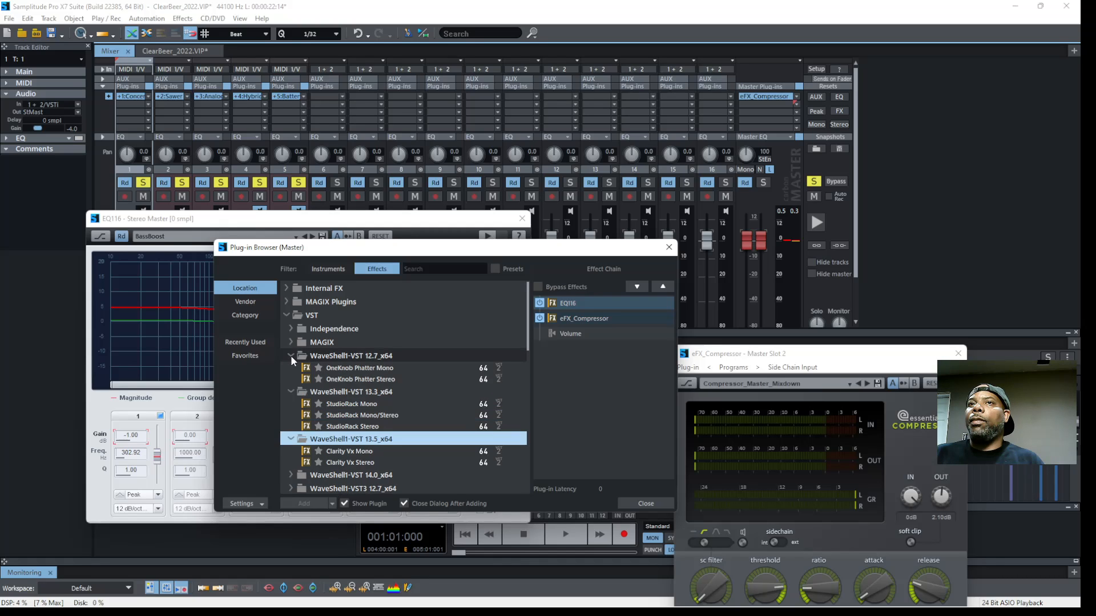
pyautogui.doubleClick(340, 379)
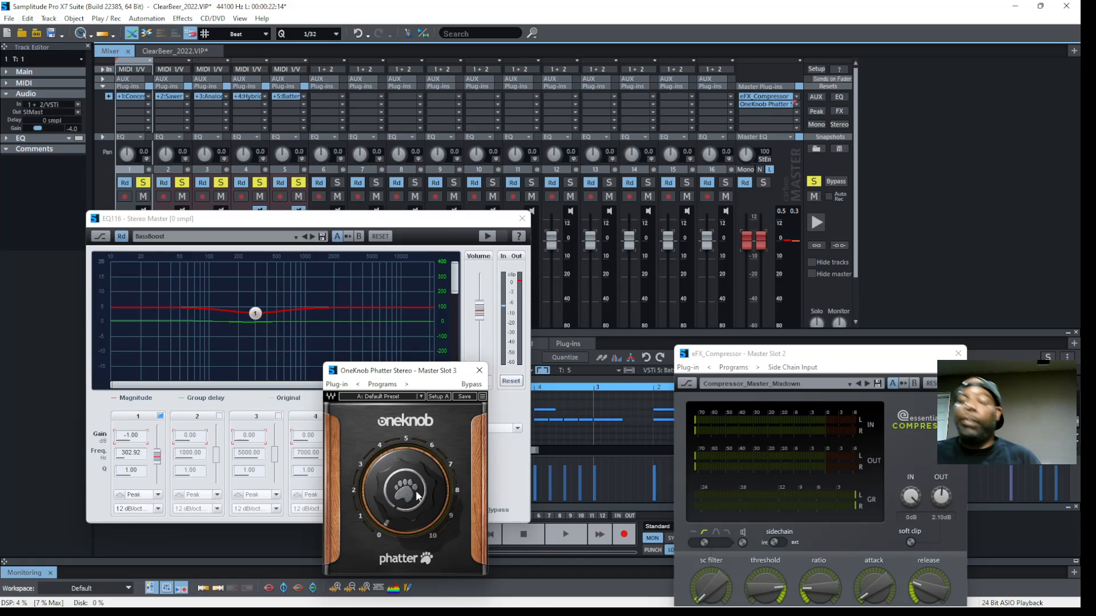
# Step: During playback, sweep the OneKnob Phatter knob repeatedly between 0 and 10, and leave it at about 4.9
pyautogui.press('space')
pyautogui.moveTo(396, 505); pyautogui.dragTo(396, 451)
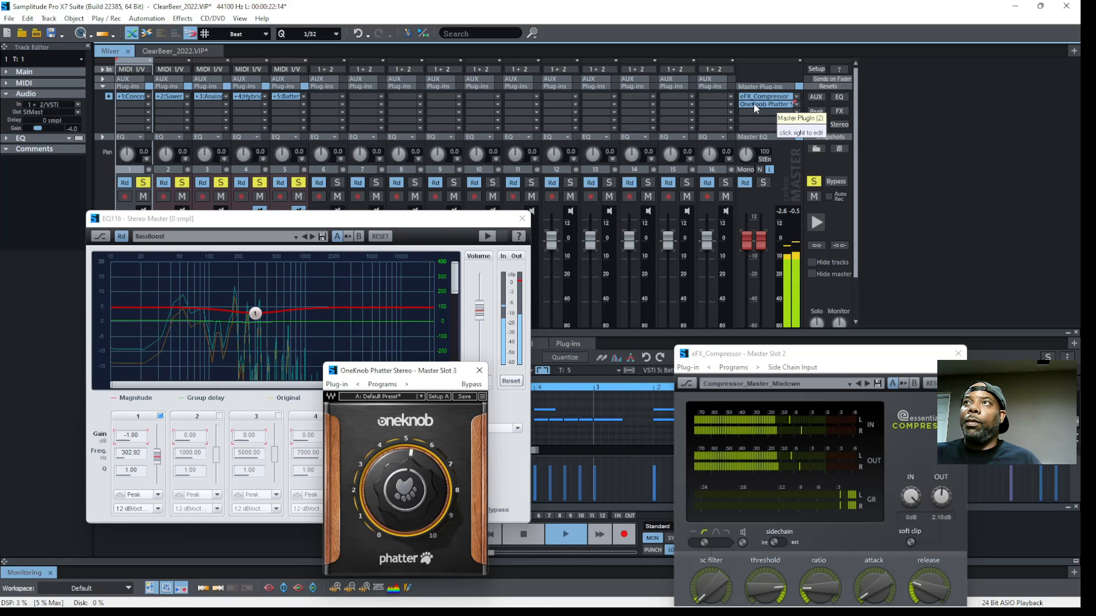
pyautogui.moveTo(405, 471); pyautogui.dragTo(405, 521)
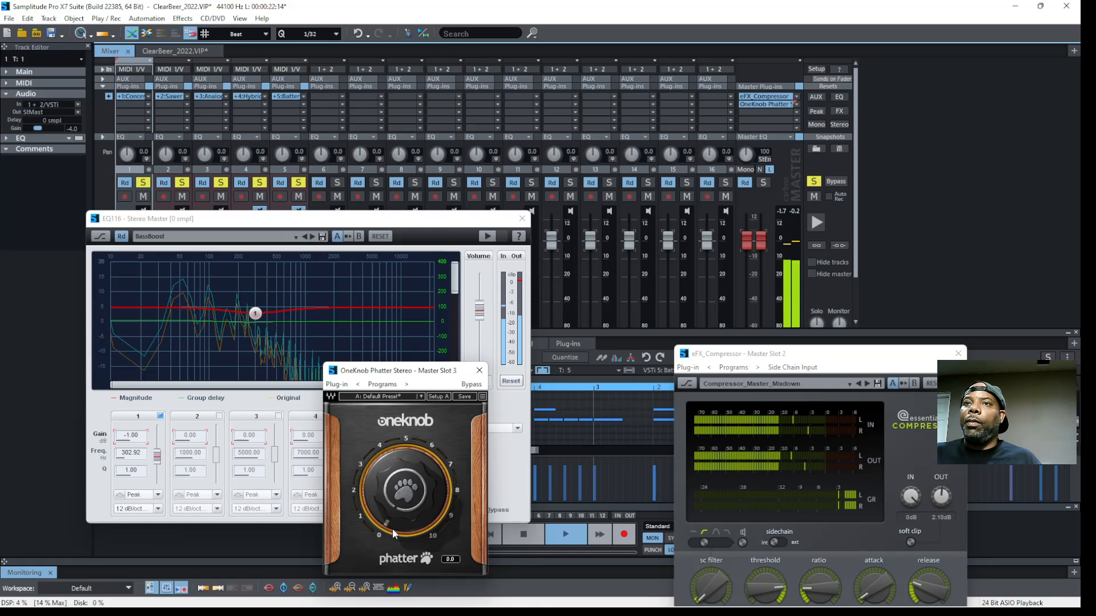
pyautogui.moveTo(385, 515); pyautogui.dragTo(385, 430)
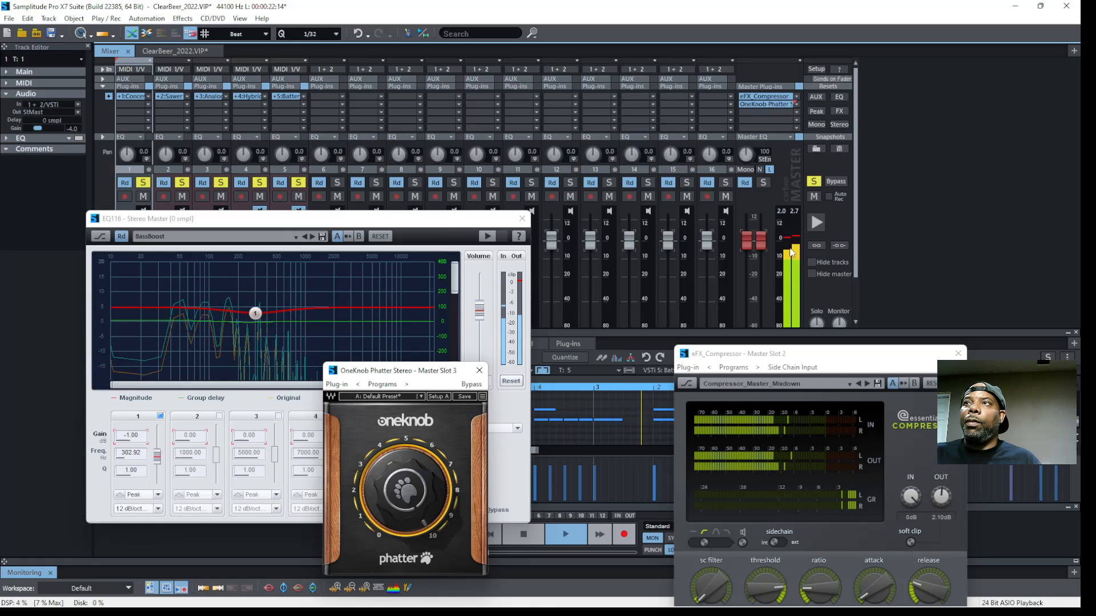
pyautogui.moveTo(414, 483); pyautogui.dragTo(414, 556)
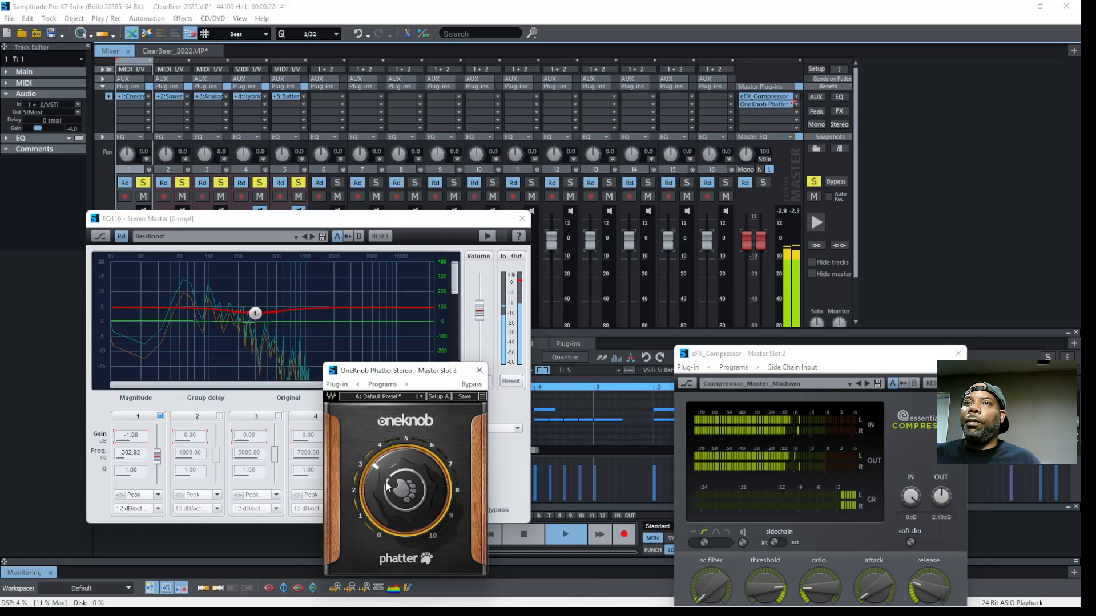
pyautogui.moveTo(406, 492); pyautogui.dragTo(405, 456)
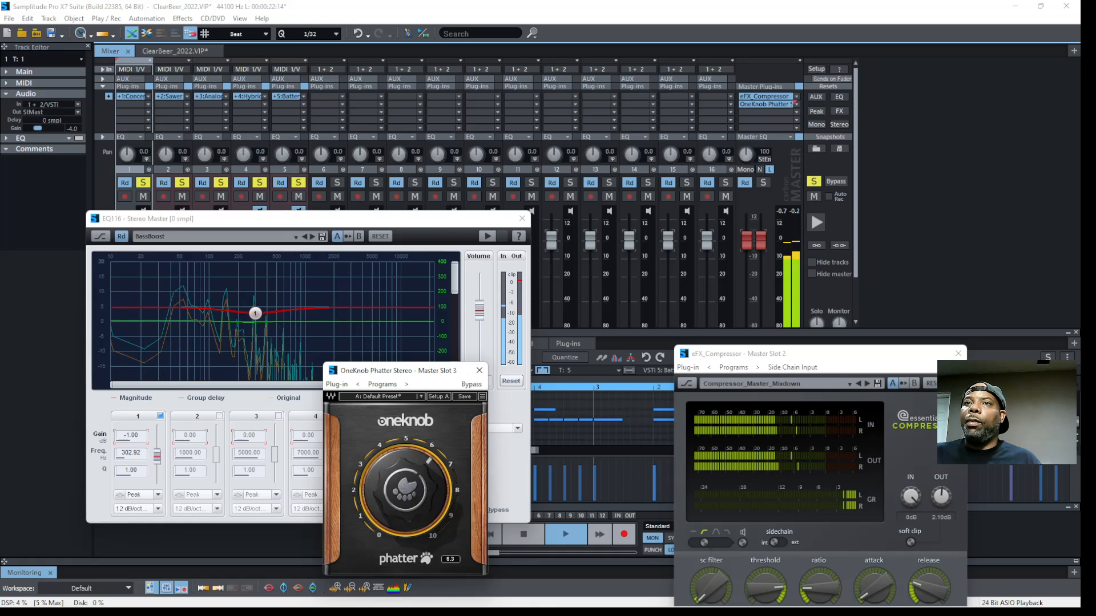
pyautogui.moveTo(405, 490); pyautogui.dragTo(405, 451)
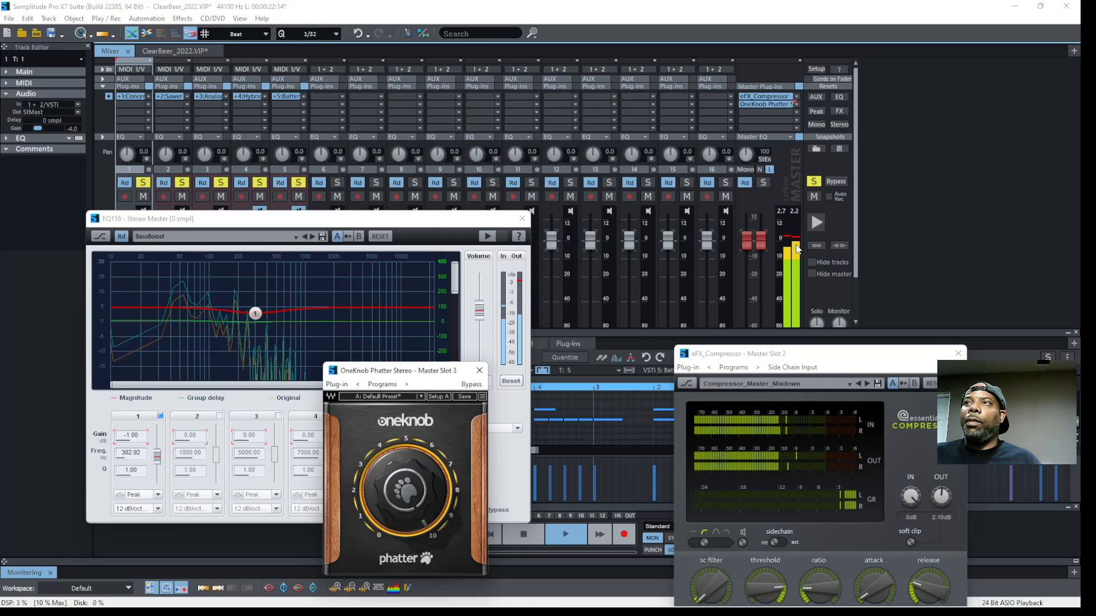
pyautogui.moveTo(415, 501); pyautogui.dragTo(415, 557)
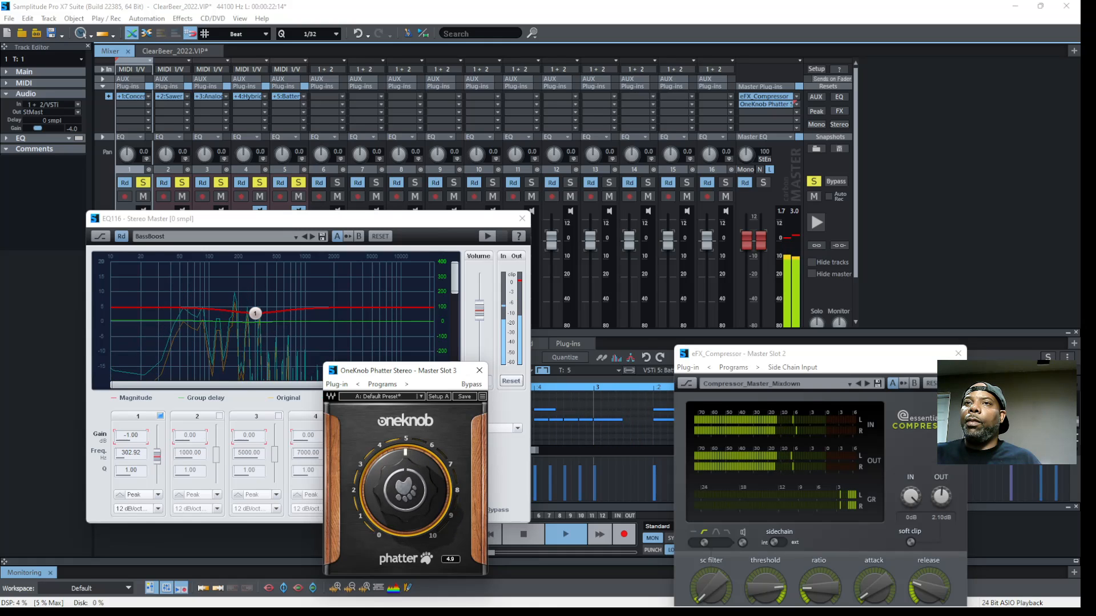
# Step: Try to reset OneKnob Phatter to its default through its Preset Browser, dismissing the script errors
pyautogui.click(421, 396)
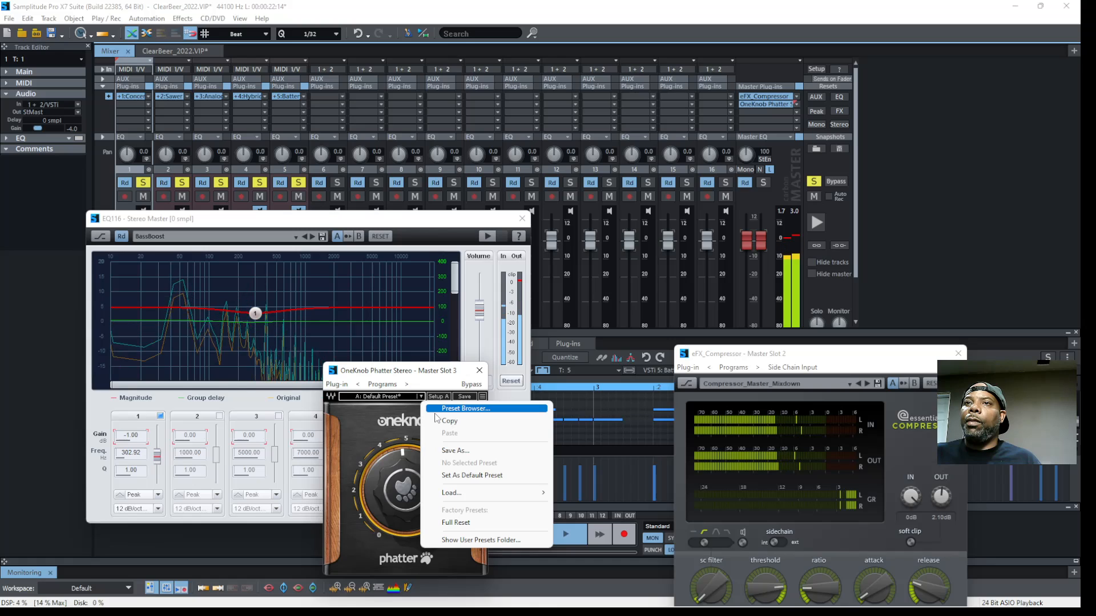
pyautogui.click(434, 412)
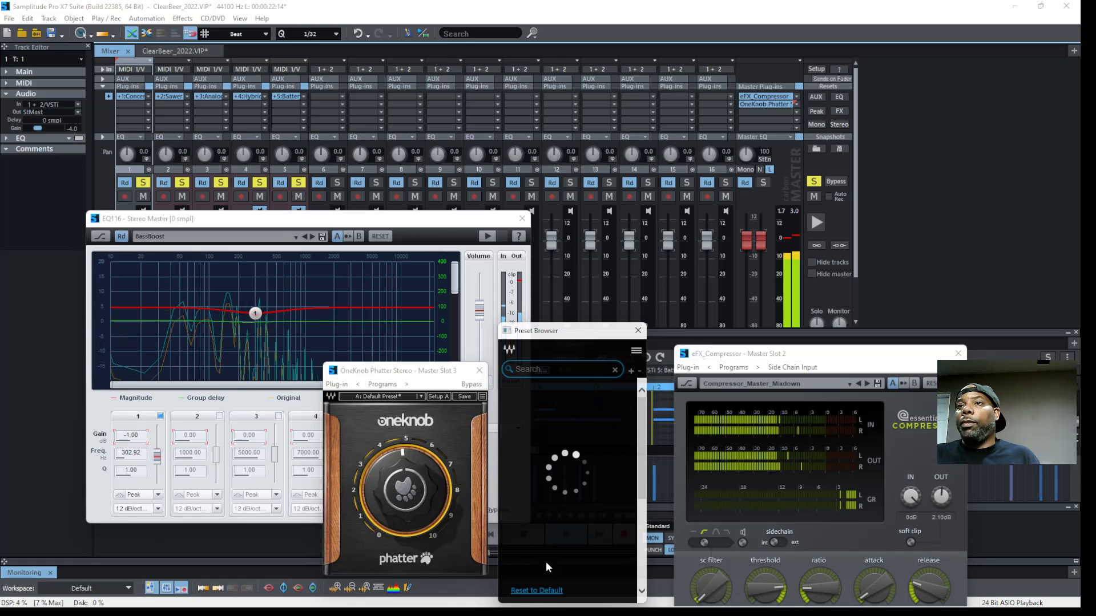
pyautogui.click(549, 591)
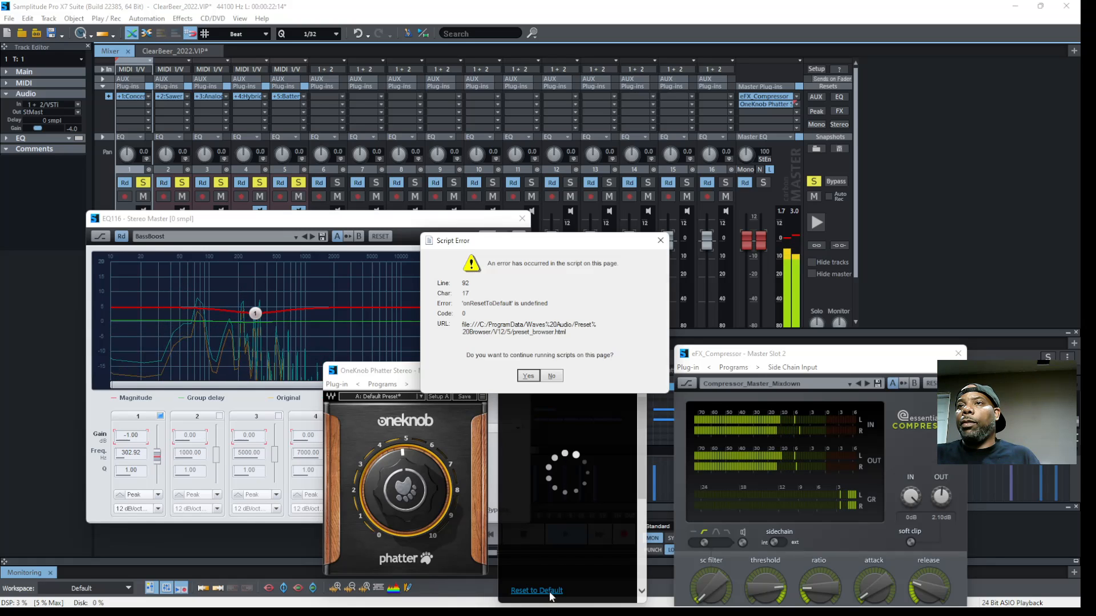
pyautogui.click(551, 376)
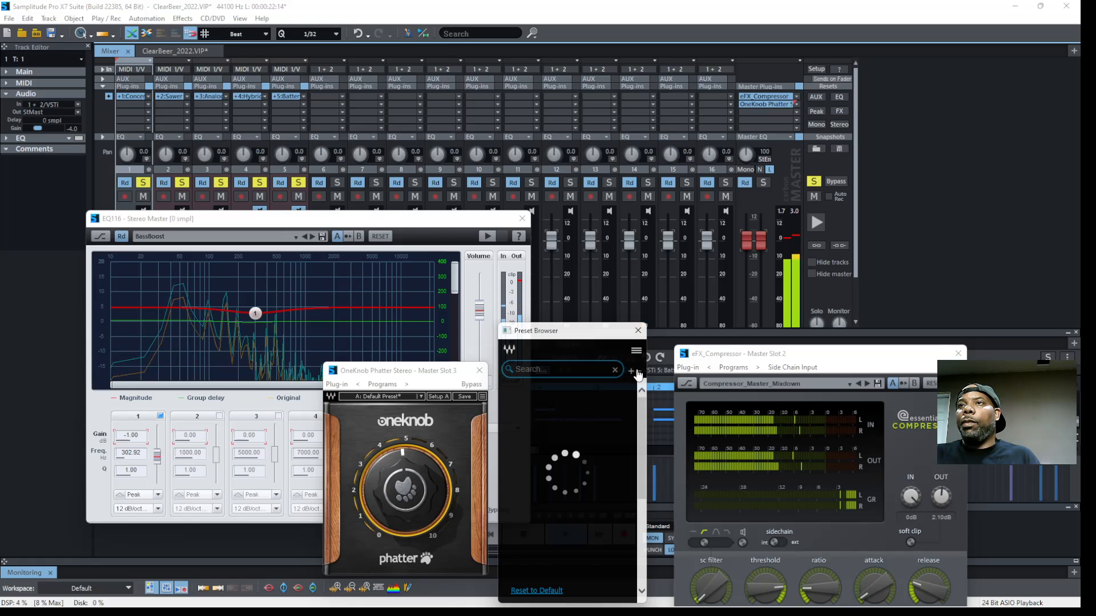
pyautogui.click(615, 370)
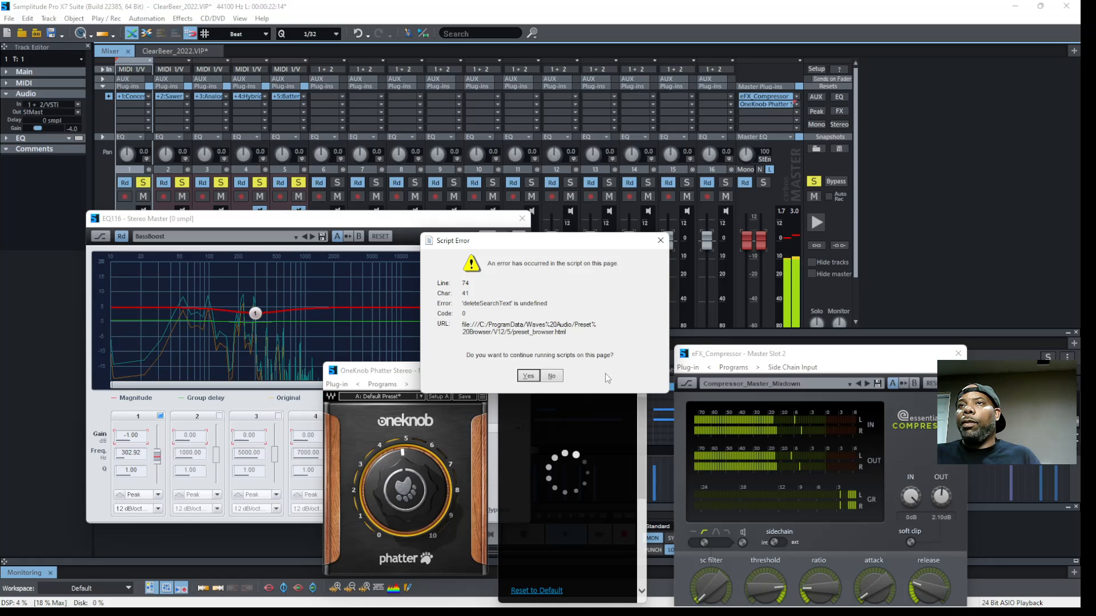
pyautogui.click(551, 376)
pyautogui.click(637, 354)
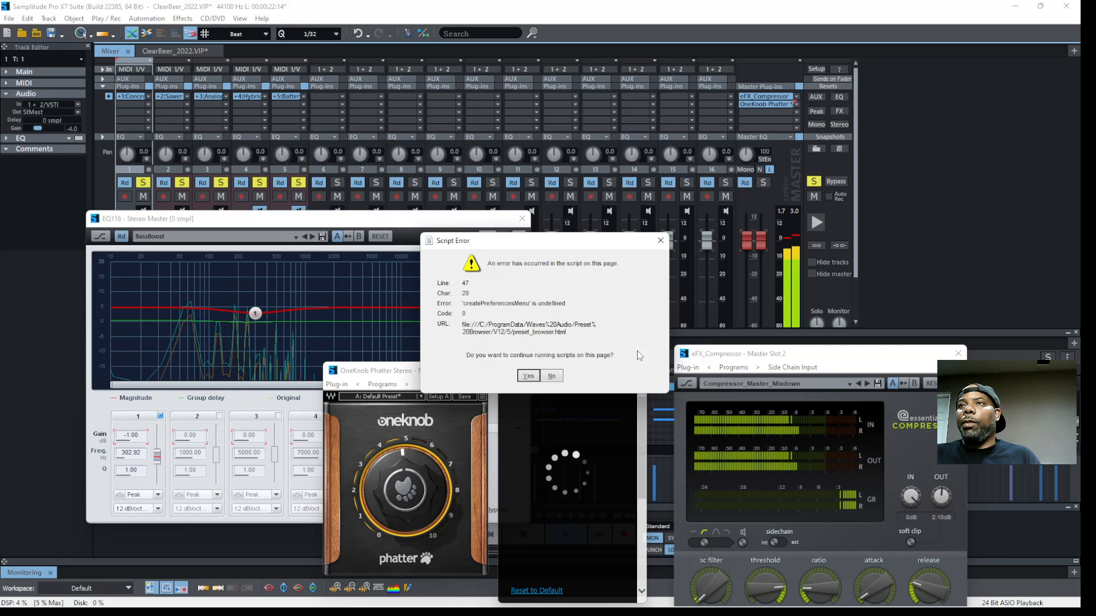
pyautogui.click(552, 376)
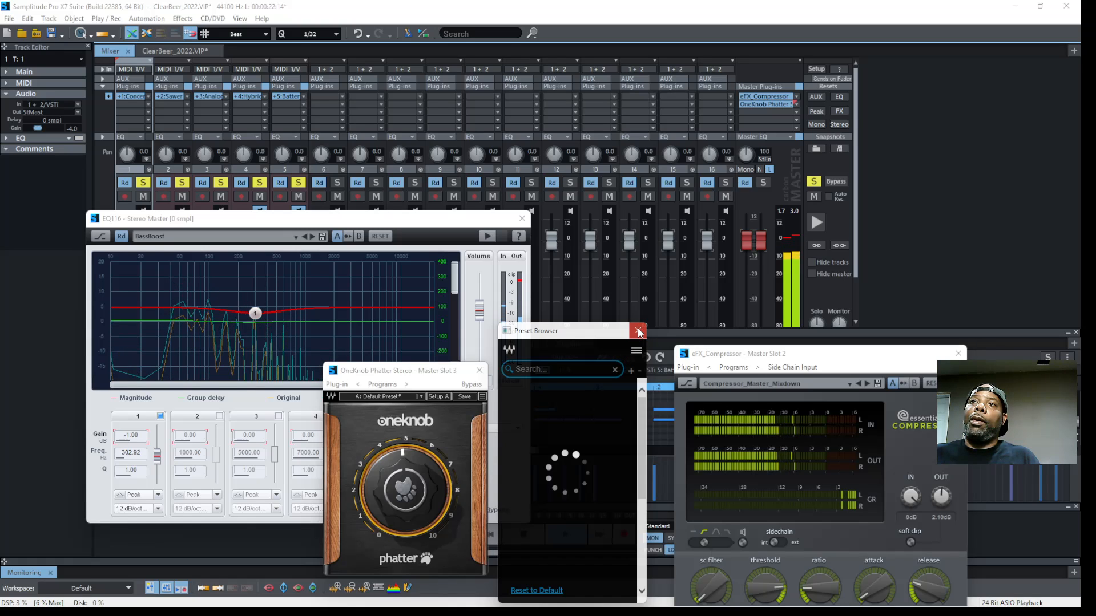
pyautogui.click(532, 592)
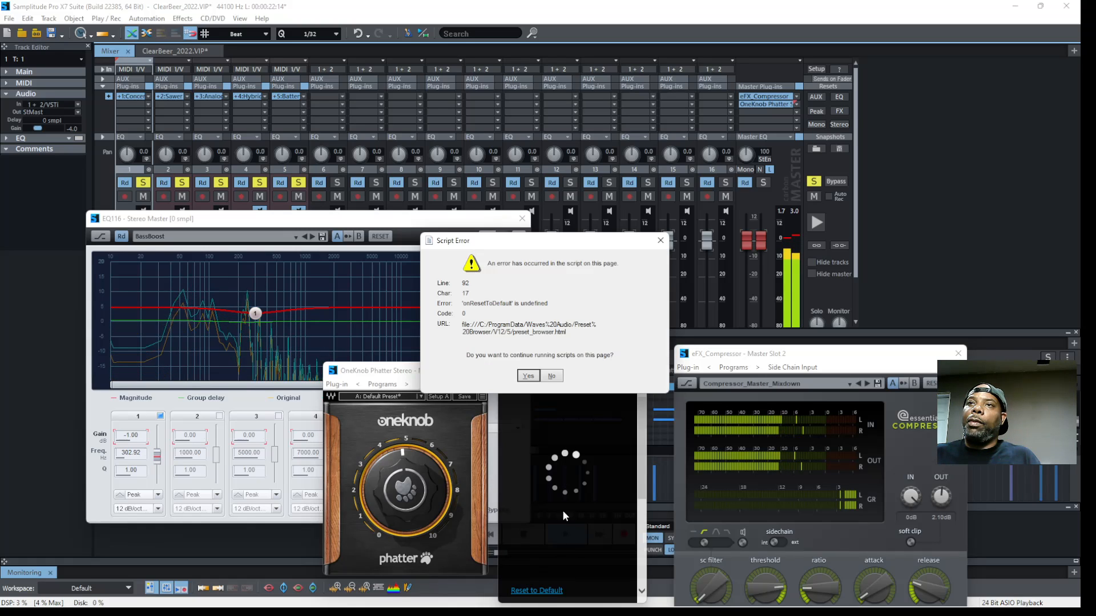
pyautogui.click(555, 375)
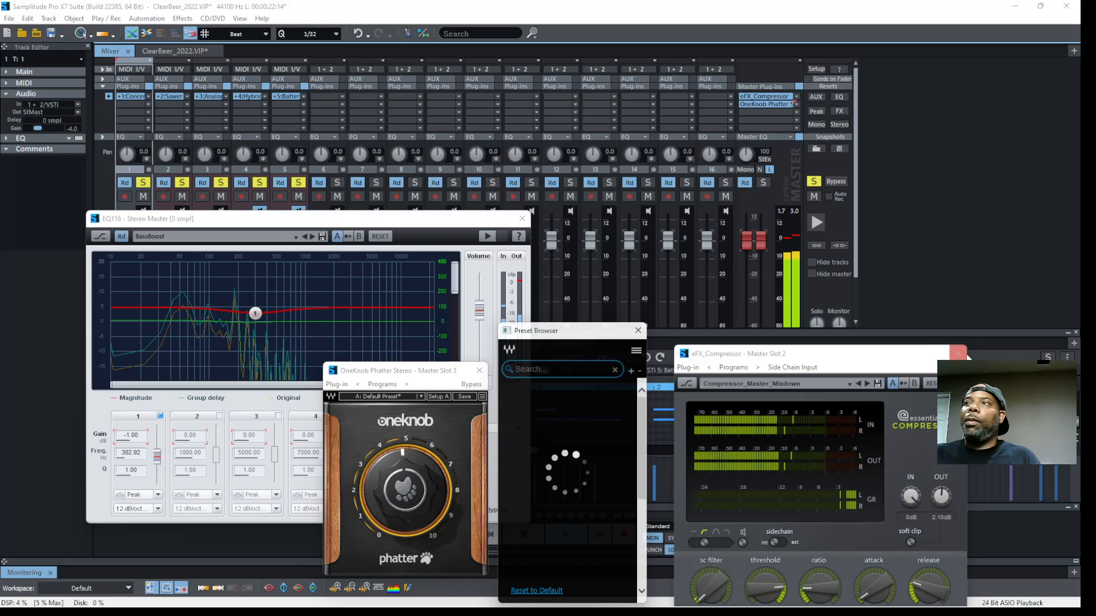
# Step: Close the eFX_Compressor and OneKnob Phatter windows, and stop playback
pyautogui.click(959, 355)
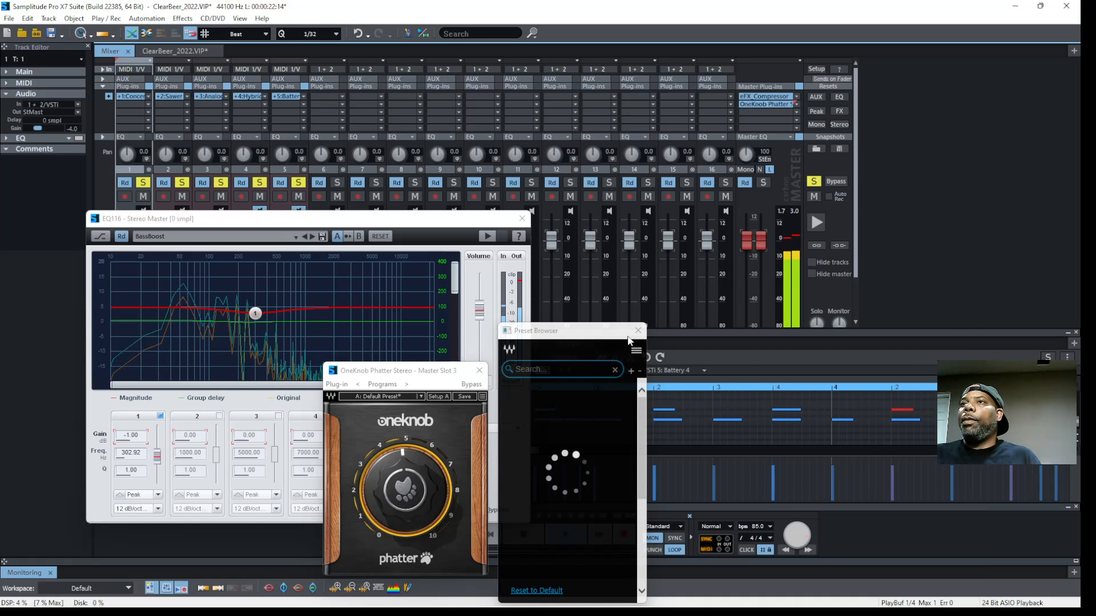
pyautogui.click(479, 370)
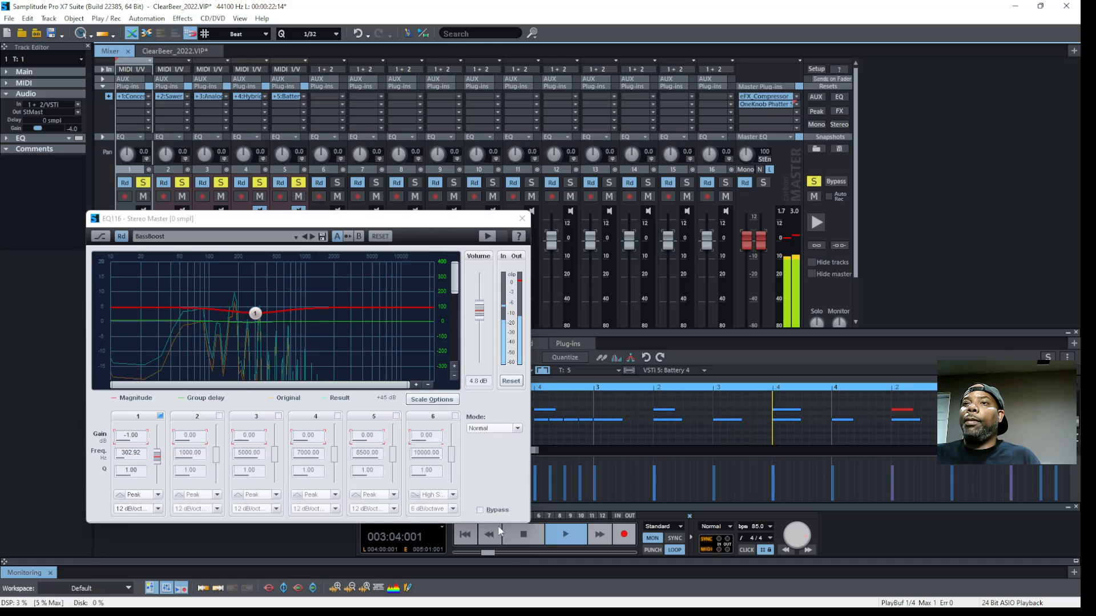
pyautogui.click(523, 542)
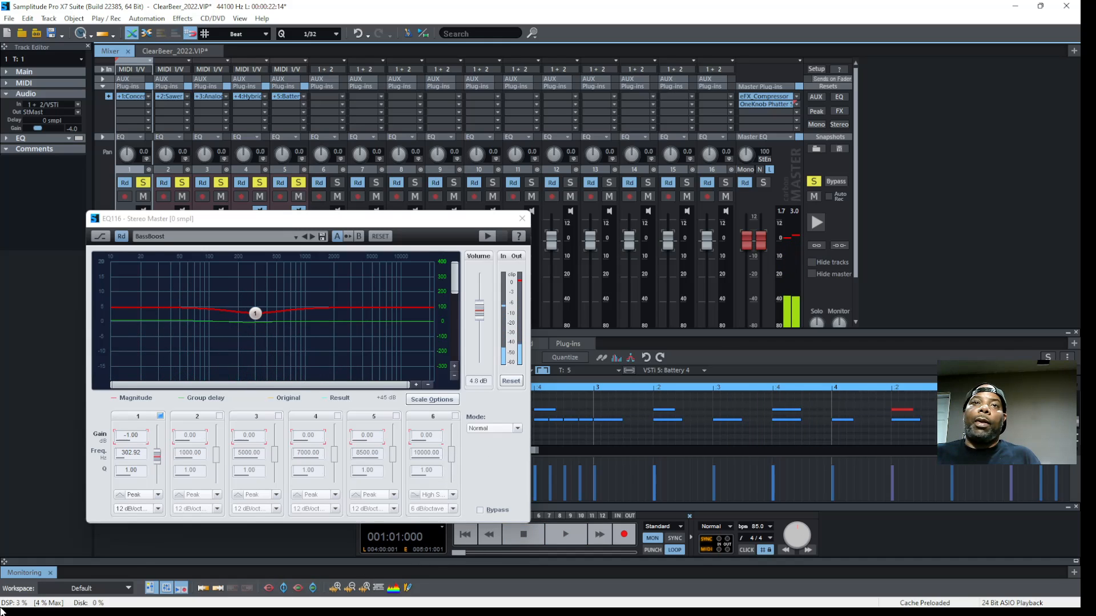
pyautogui.moveTo(7, 596)
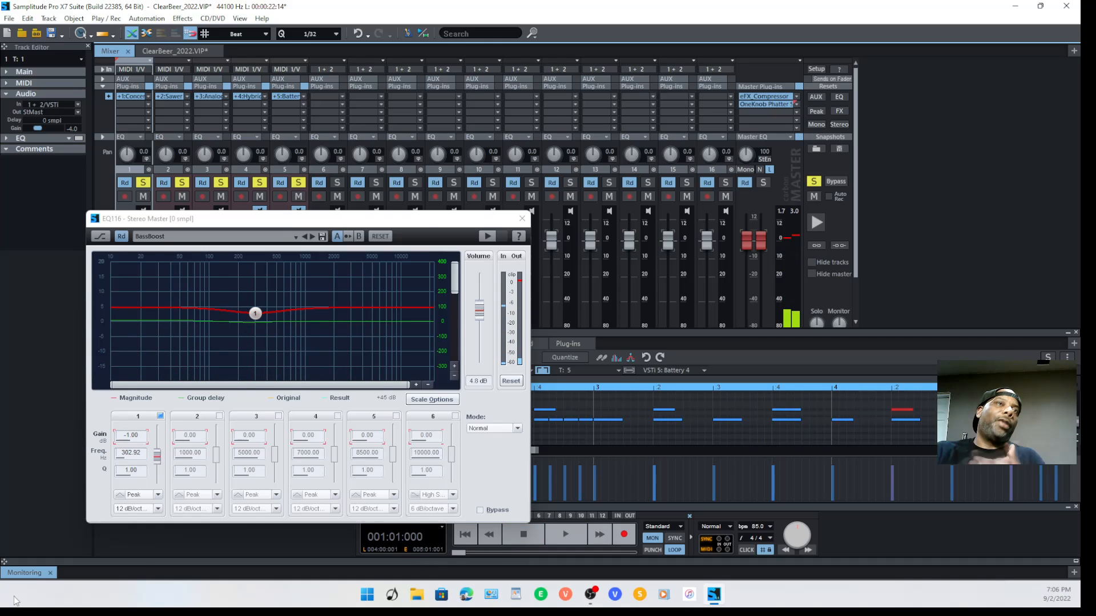